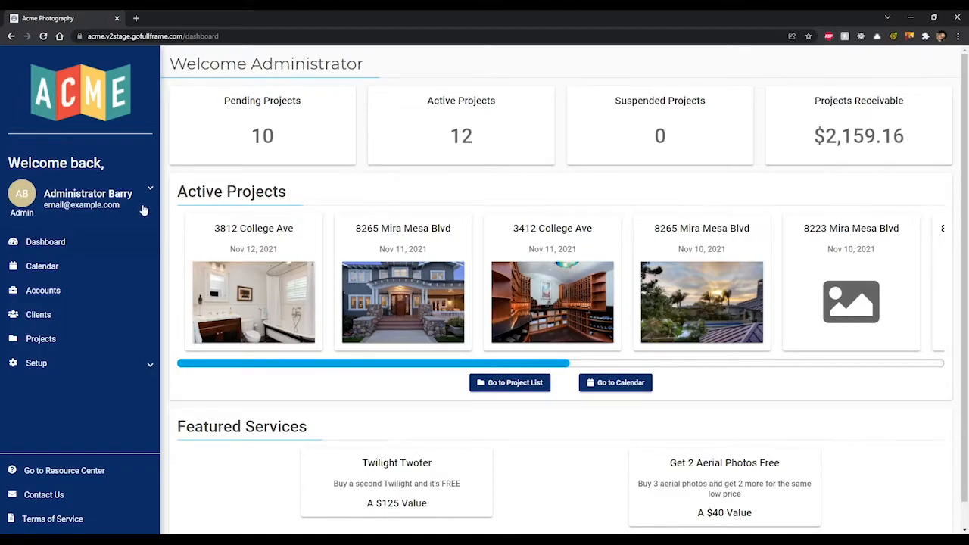
- Show the Projects list of all 22 projects with status, balance and address
{"action": "left_click", "coordinate": [89, 341]}
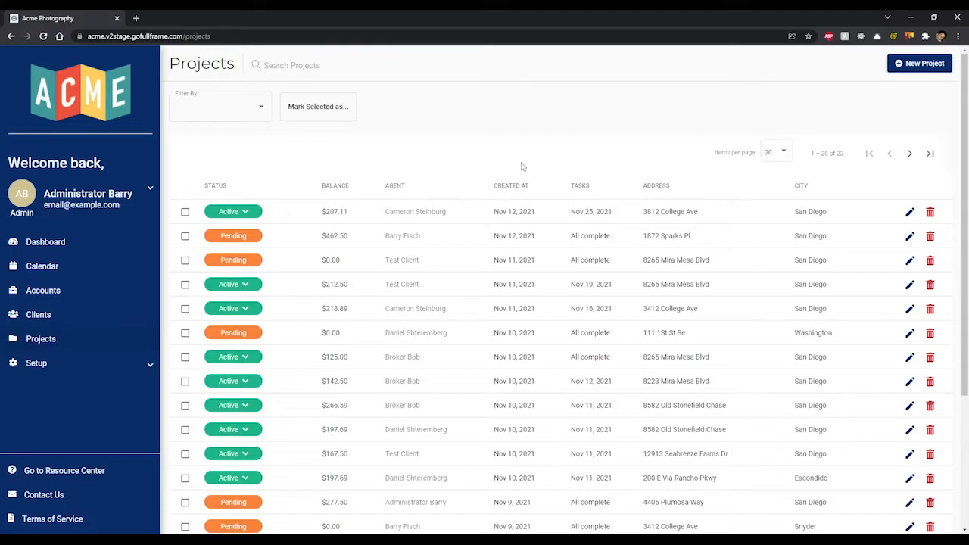
{"action": "scroll", "coordinate": [532, 166], "scroll_direction": "down", "scroll_amount": 1}
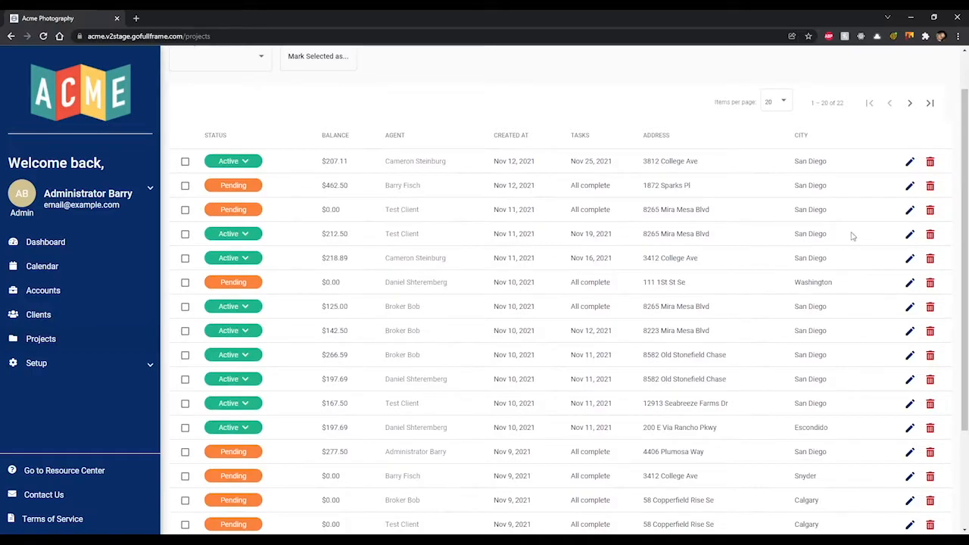
{"action": "left_click", "coordinate": [912, 238]}
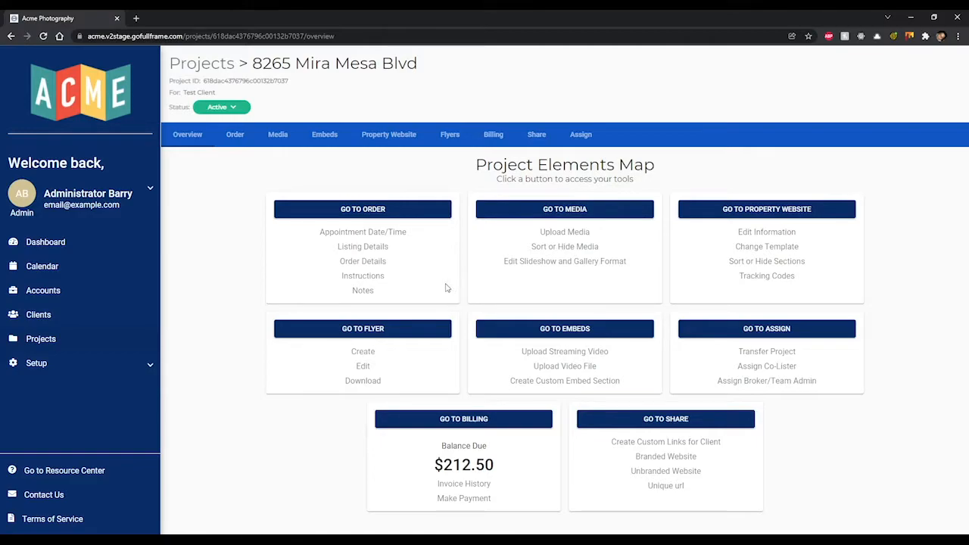
- Show the Order page with the Nov 19, 2021 photographer task and Media First package
{"action": "left_click", "coordinate": [363, 261]}
{"action": "scroll", "coordinate": [455, 236], "scroll_direction": "down", "scroll_amount": 4}
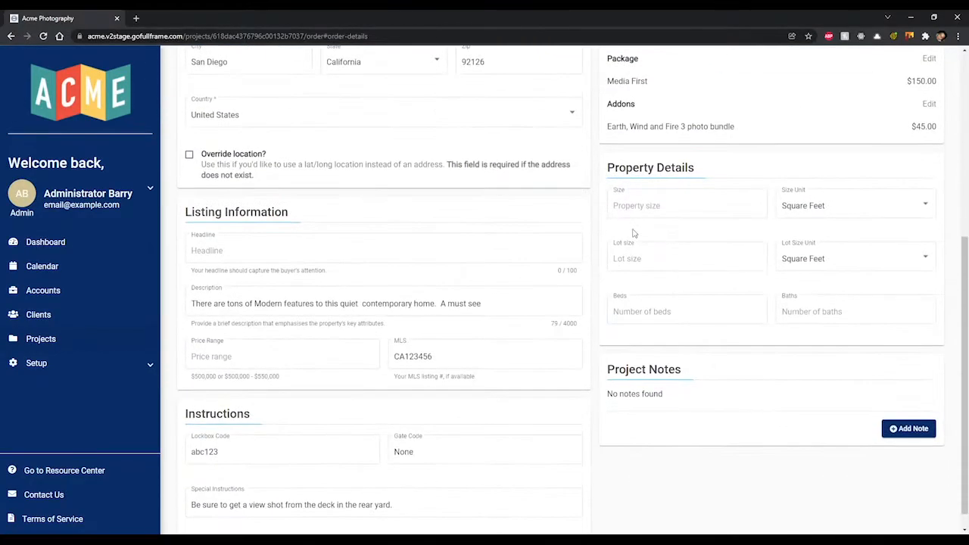
{"action": "scroll", "coordinate": [597, 224], "scroll_direction": "up", "scroll_amount": 3}
{"action": "scroll", "coordinate": [597, 223], "scroll_direction": "up", "scroll_amount": 2}
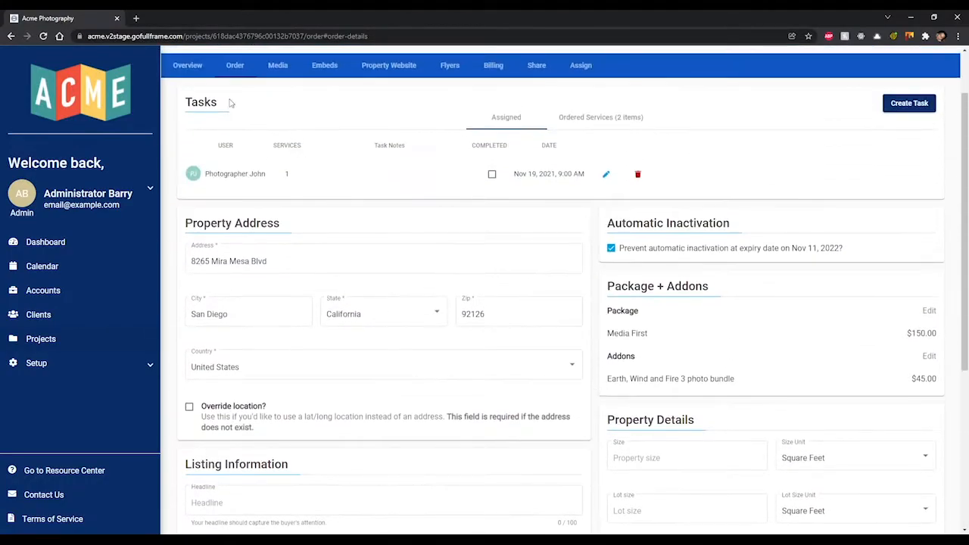
{"action": "left_click", "coordinate": [191, 70]}
{"action": "left_click", "coordinate": [369, 211]}
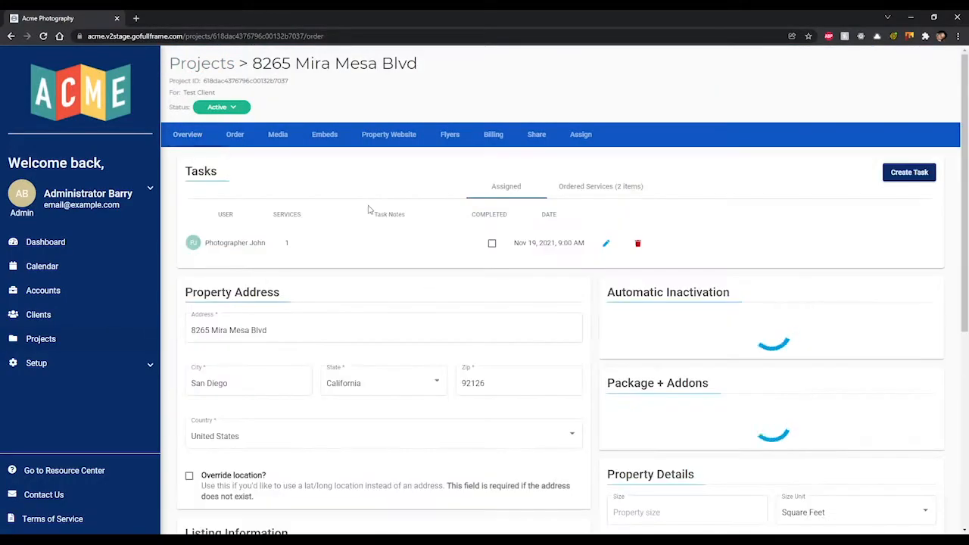
{"action": "left_click", "coordinate": [194, 134]}
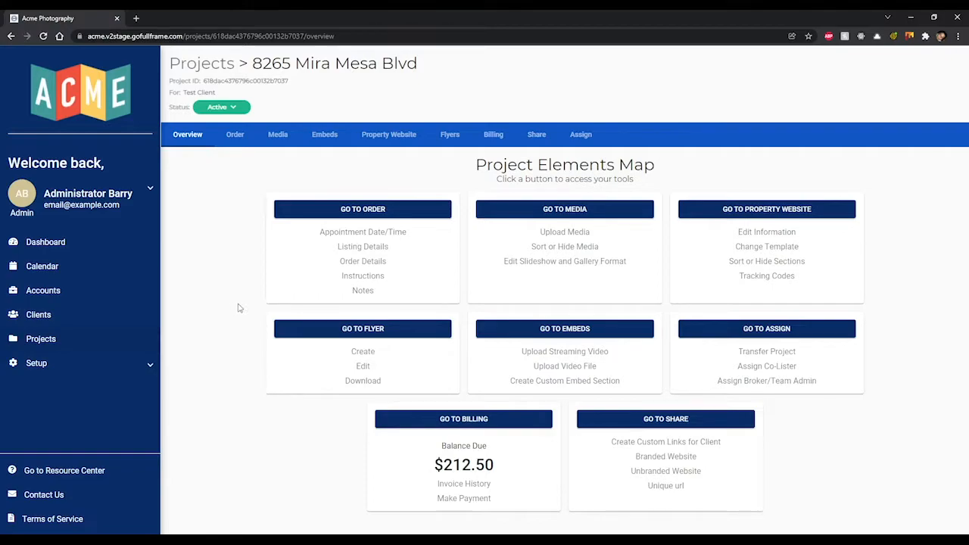
{"action": "left_click", "coordinate": [240, 140]}
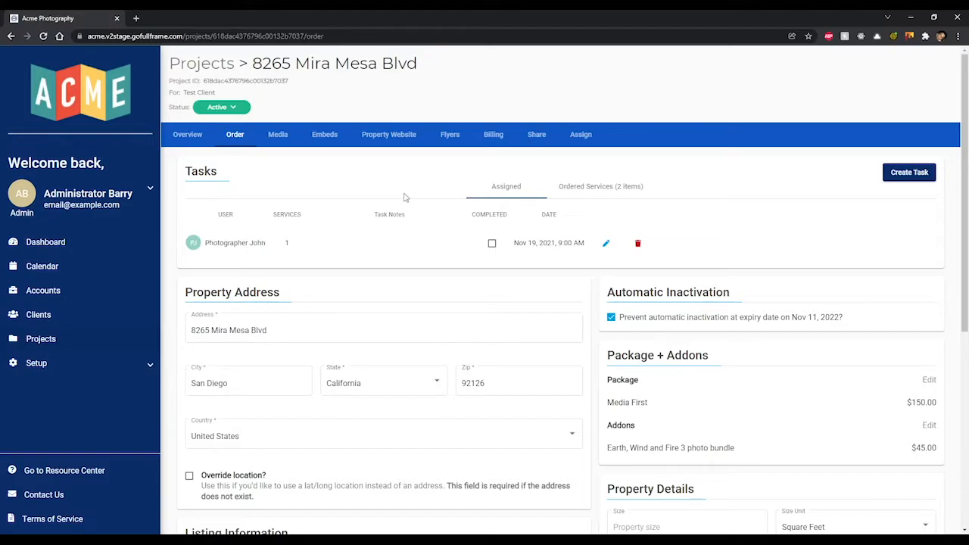
{"action": "left_click", "coordinate": [494, 243]}
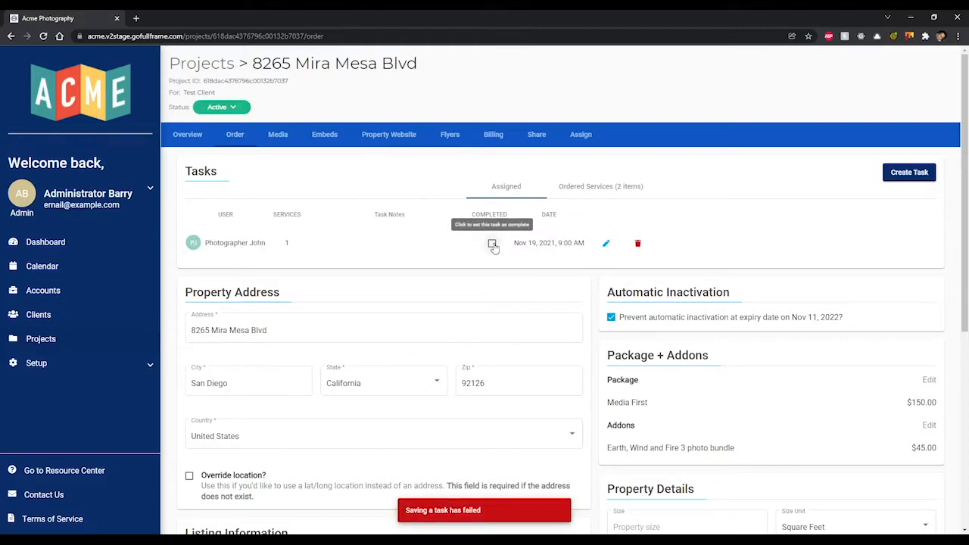
{"action": "left_click", "coordinate": [494, 245]}
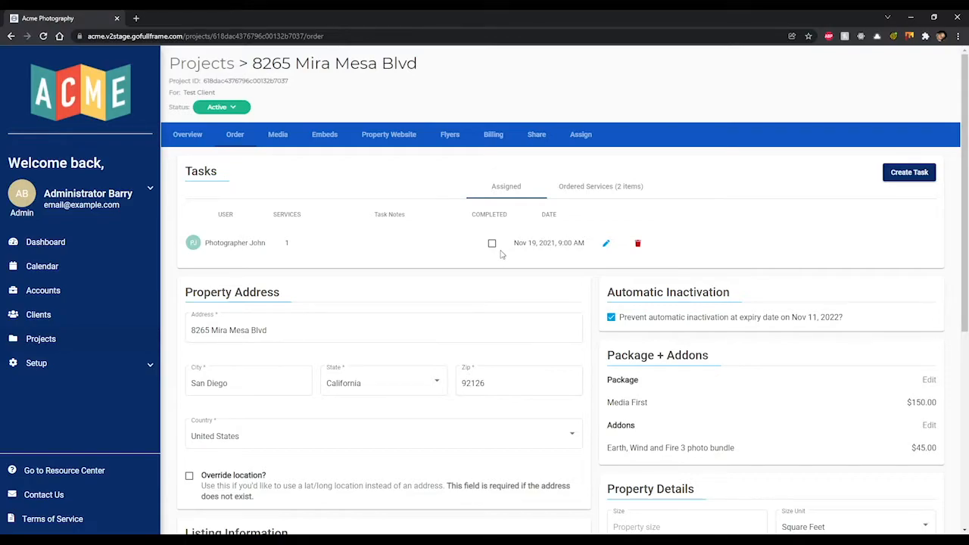
- Edit the assigned photography task, turn off its email notification, and try saving
{"action": "left_click", "coordinate": [606, 243]}
{"action": "left_click", "coordinate": [492, 244]}
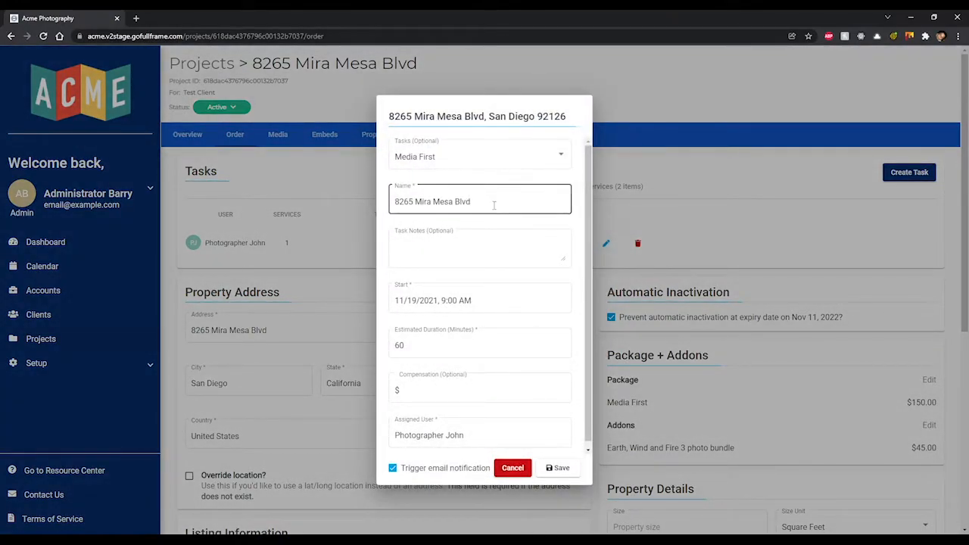
{"action": "scroll", "coordinate": [480, 260], "scroll_direction": "down", "scroll_amount": 1}
{"action": "left_click", "coordinate": [463, 468]}
{"action": "left_click", "coordinate": [557, 468]}
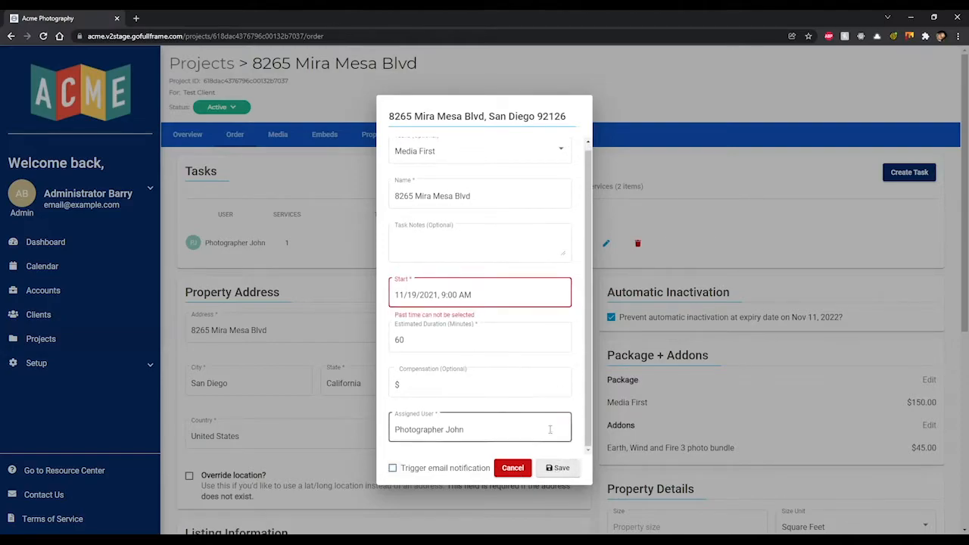
- Move the task's start date to November 23 and try saving again
{"action": "left_click", "coordinate": [527, 307]}
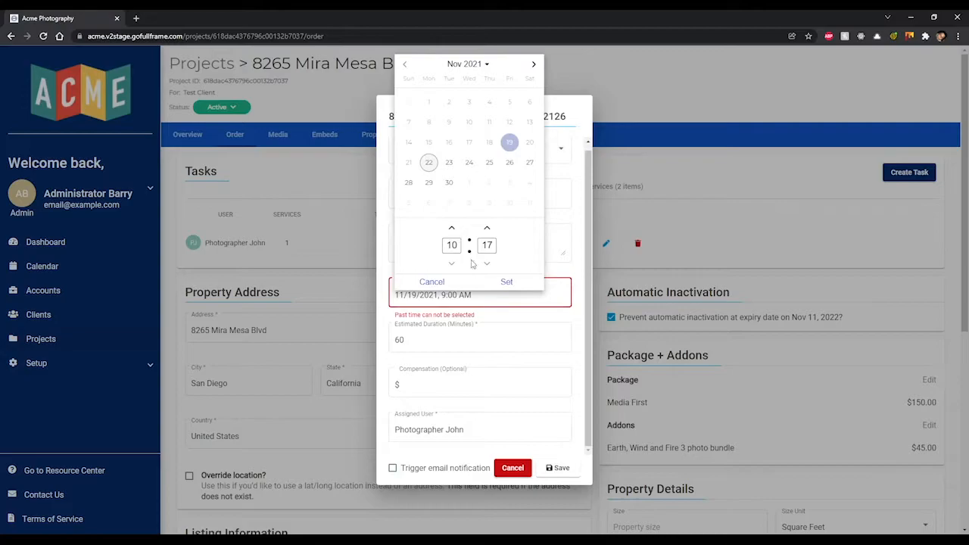
{"action": "left_click", "coordinate": [429, 162]}
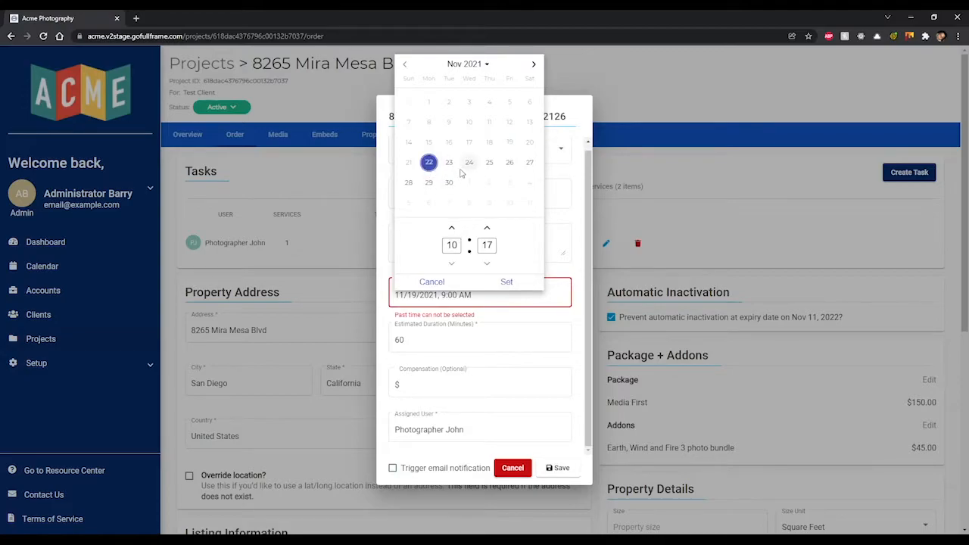
{"action": "left_click", "coordinate": [449, 162]}
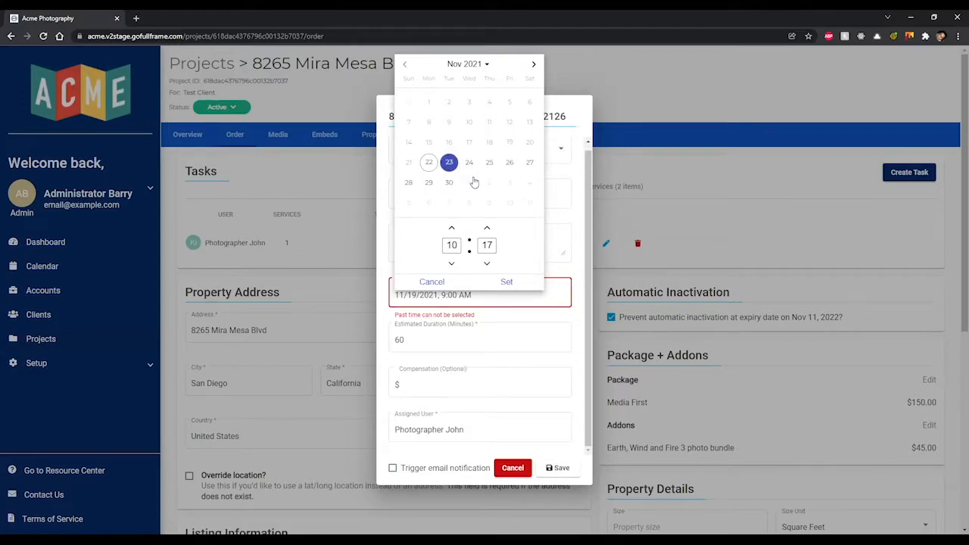
{"action": "left_click", "coordinate": [506, 282]}
{"action": "left_click", "coordinate": [558, 468]}
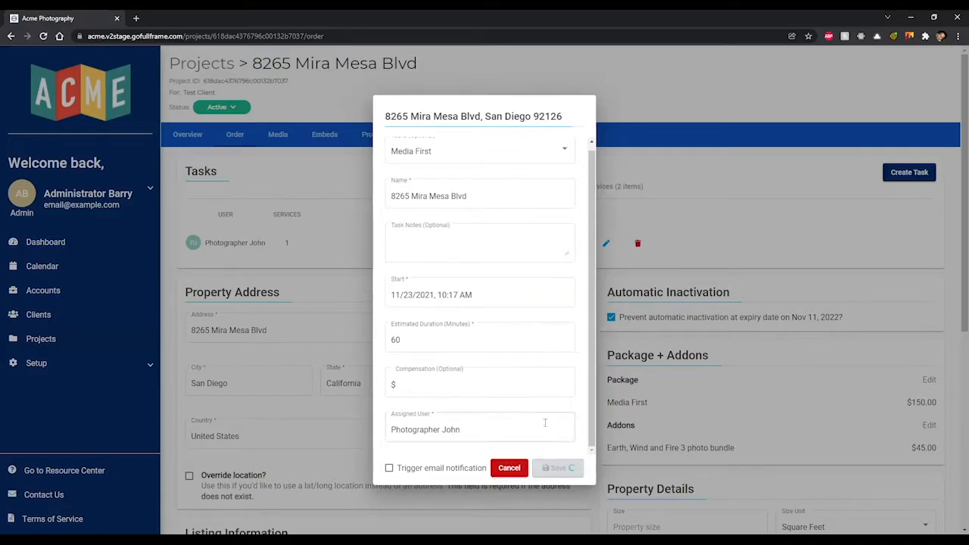
- Discard the task edits and view the Ordered Services tab
{"action": "left_click", "coordinate": [513, 468]}
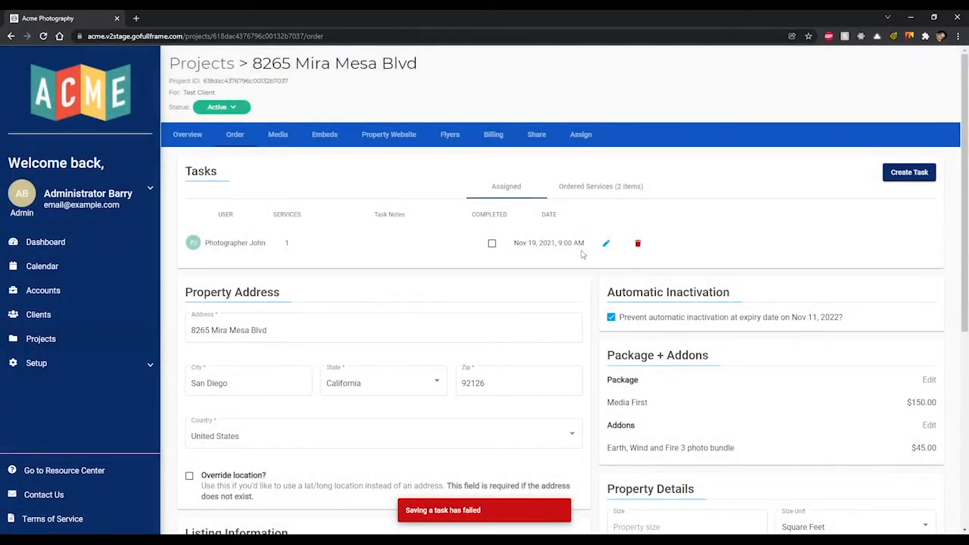
{"action": "left_click", "coordinate": [602, 186]}
{"action": "mouse_move", "coordinate": [253, 219]}
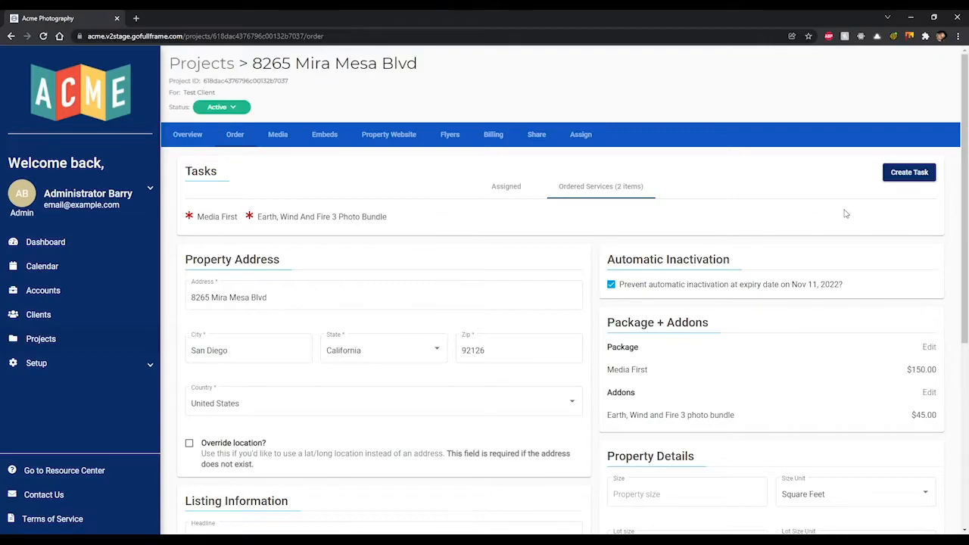
- Start a new task with the Earth, Wind and Fire 3 photo bundle service attached
{"action": "left_click", "coordinate": [910, 173]}
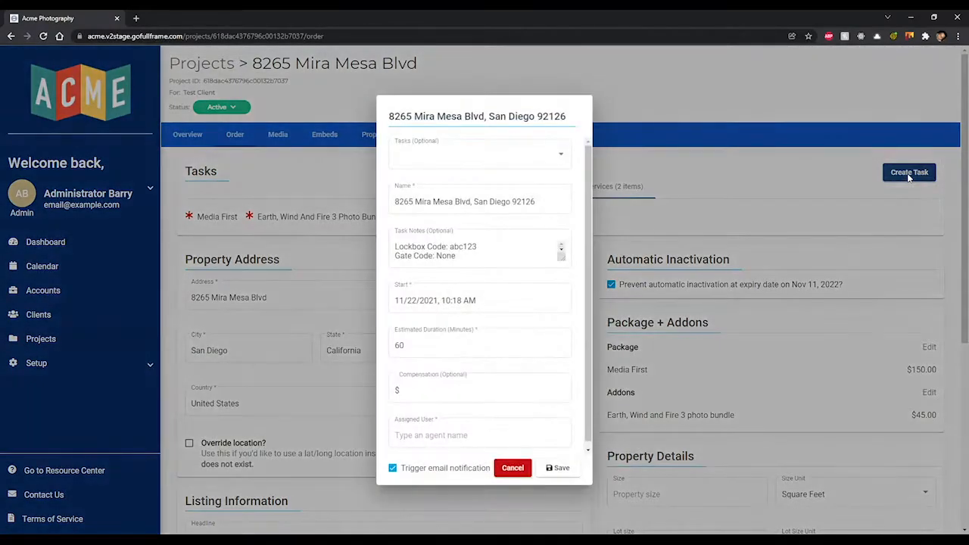
{"action": "left_click", "coordinate": [507, 159]}
{"action": "left_click", "coordinate": [486, 156]}
{"action": "left_click", "coordinate": [493, 178]}
{"action": "scroll", "coordinate": [518, 253], "scroll_direction": "down", "scroll_amount": 1}
{"action": "scroll", "coordinate": [518, 253], "scroll_direction": "down", "scroll_amount": 2}
{"action": "scroll", "coordinate": [518, 255], "scroll_direction": "up", "scroll_amount": 2}
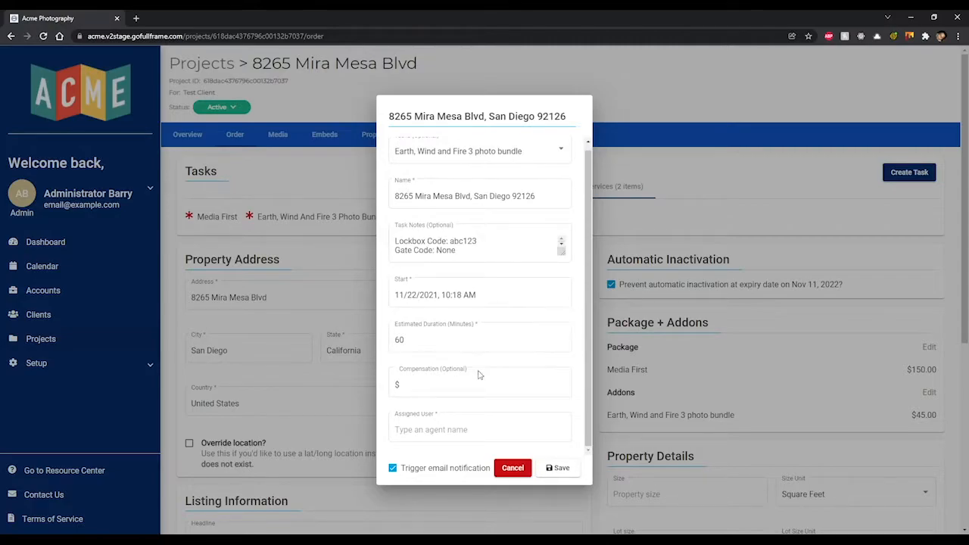
- Browse the assignable users without choosing one, keeping the bundle service selected
{"action": "left_click", "coordinate": [495, 434]}
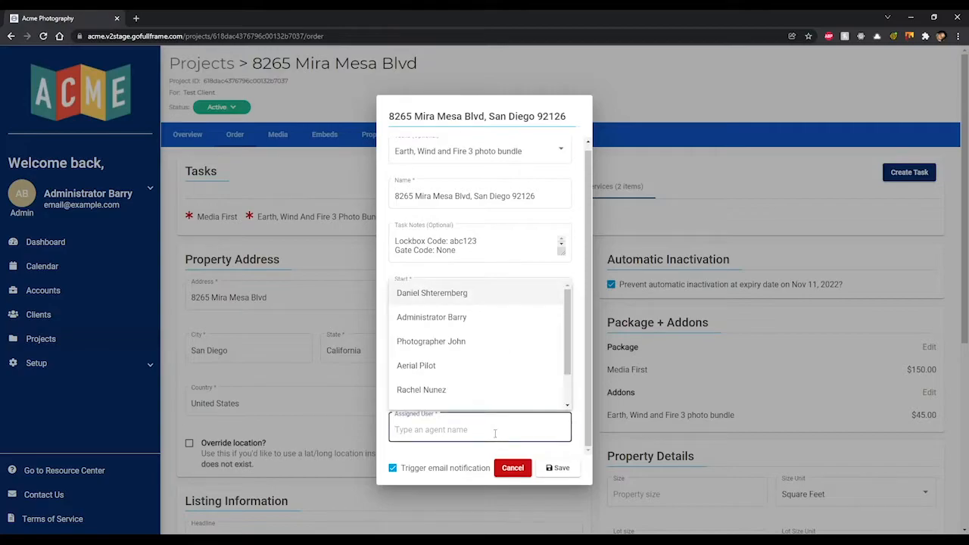
{"action": "left_click", "coordinate": [575, 416]}
{"action": "left_click", "coordinate": [468, 155]}
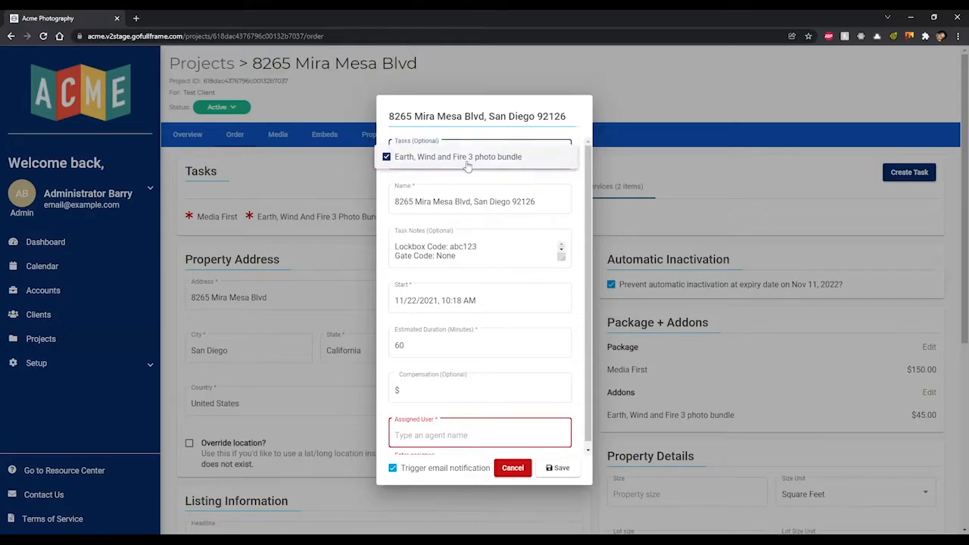
{"action": "left_click", "coordinate": [521, 179]}
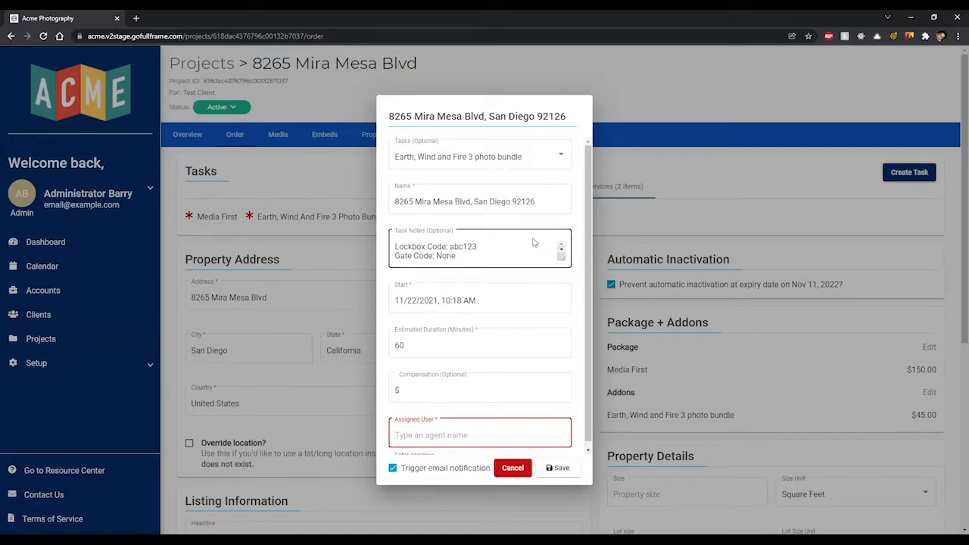
- Review the new task's Task Notes field
{"action": "scroll", "coordinate": [534, 245], "scroll_direction": "down", "scroll_amount": 2}
{"action": "scroll", "coordinate": [533, 246], "scroll_direction": "up", "scroll_amount": 2}
{"action": "left_click", "coordinate": [530, 250]}
{"action": "left_click", "coordinate": [562, 255]}
{"action": "left_click", "coordinate": [562, 253]}
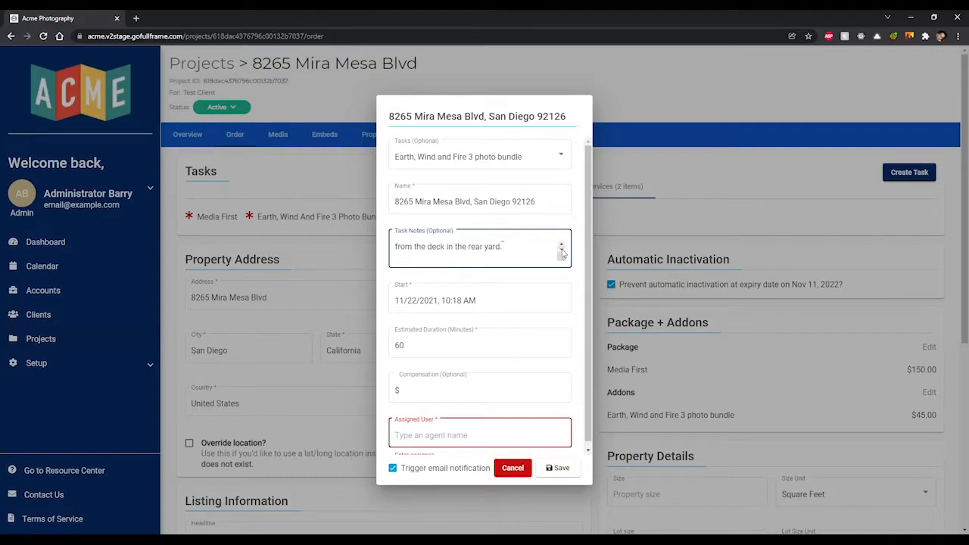
- Set the task start to 11/24/2021, 10:20 AM and check the 60-minute duration
{"action": "left_click", "coordinate": [517, 300]}
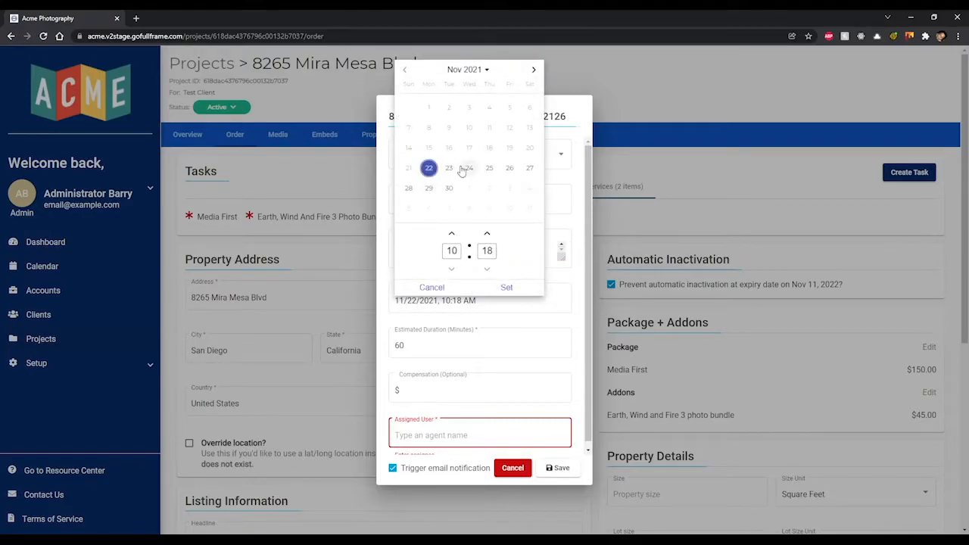
{"action": "left_click", "coordinate": [469, 168]}
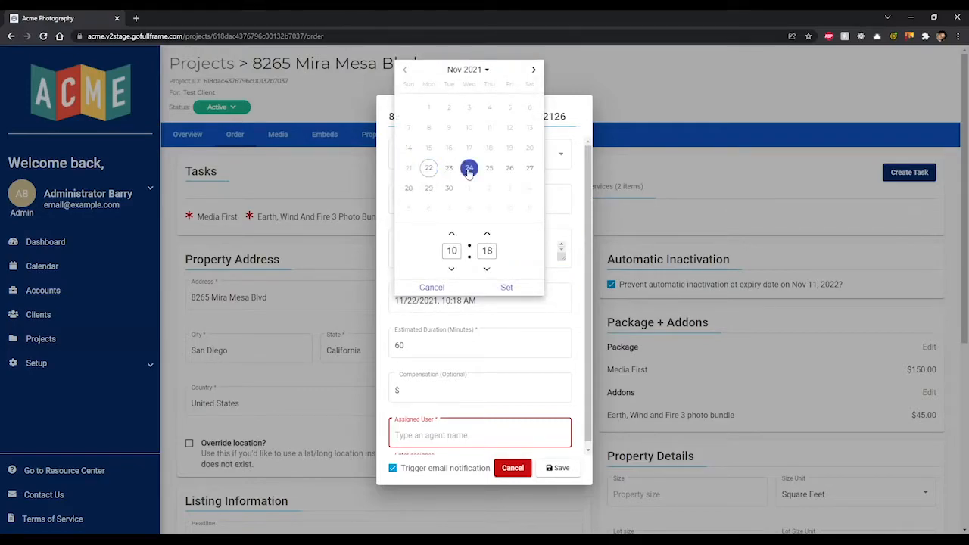
{"action": "left_click", "coordinate": [487, 234]}
{"action": "left_click", "coordinate": [487, 234]}
{"action": "left_click", "coordinate": [487, 234]}
{"action": "left_click", "coordinate": [487, 269]}
{"action": "left_click", "coordinate": [507, 288]}
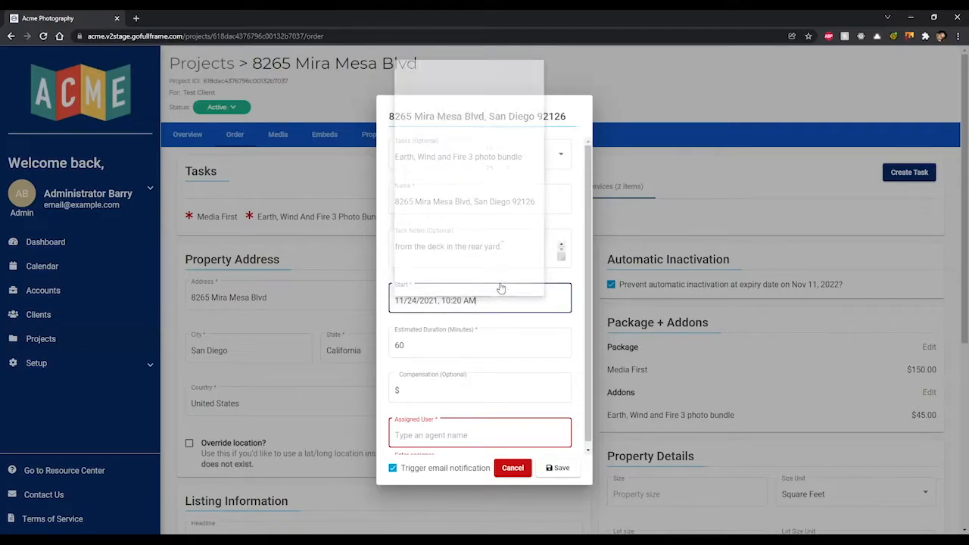
{"action": "left_click", "coordinate": [496, 370]}
{"action": "left_click", "coordinate": [485, 343]}
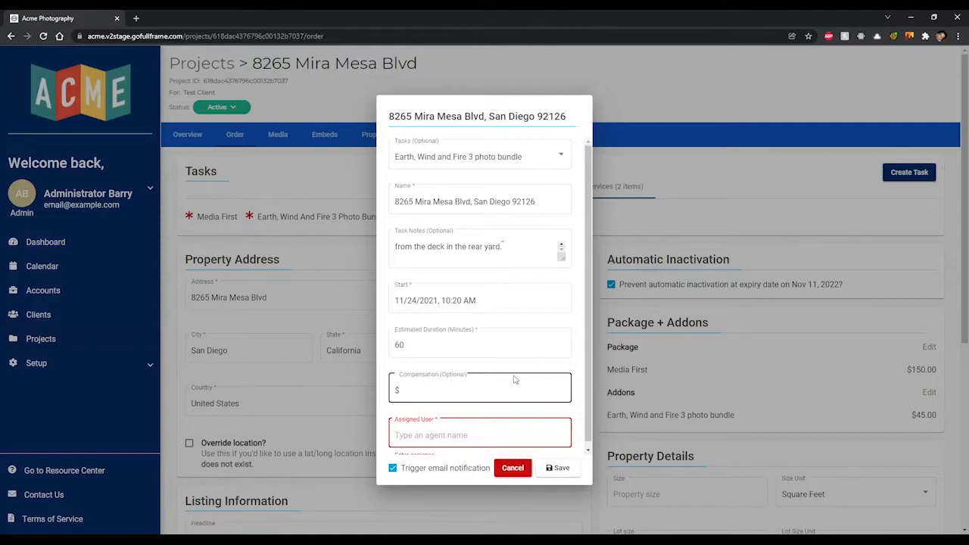
{"action": "scroll", "coordinate": [497, 382], "scroll_direction": "down", "scroll_amount": 1}
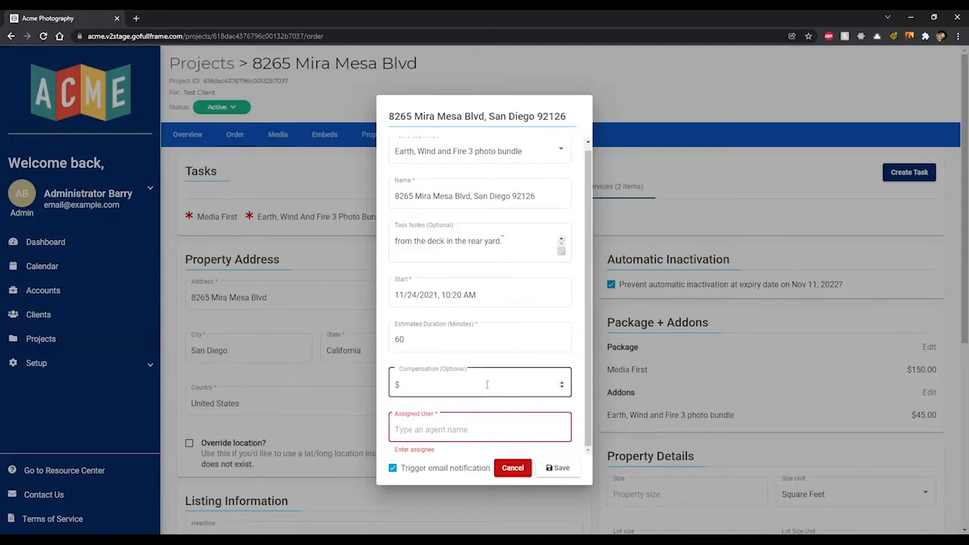
- Try the first listed agent, then Photographer John via 'john', and cancel the task
{"action": "left_click", "coordinate": [481, 428]}
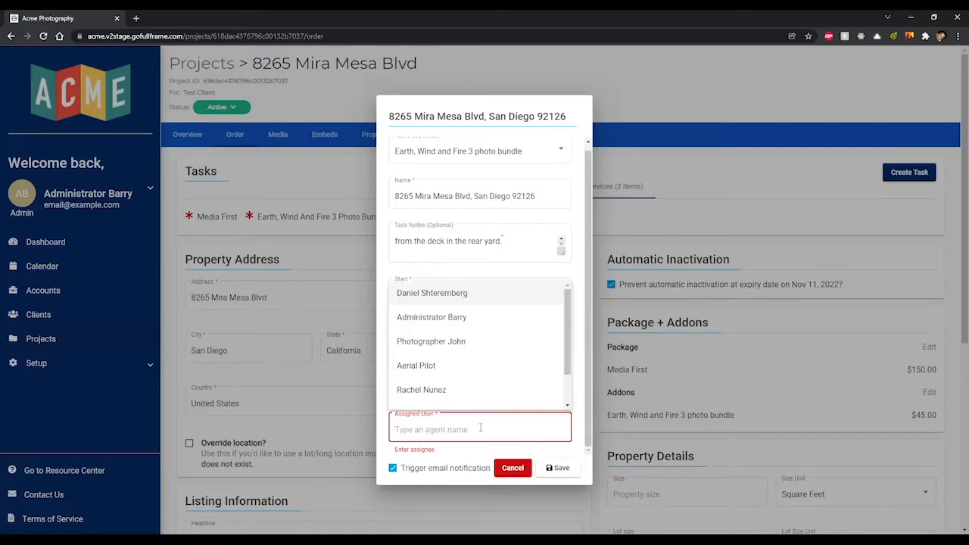
{"action": "left_click", "coordinate": [484, 295]}
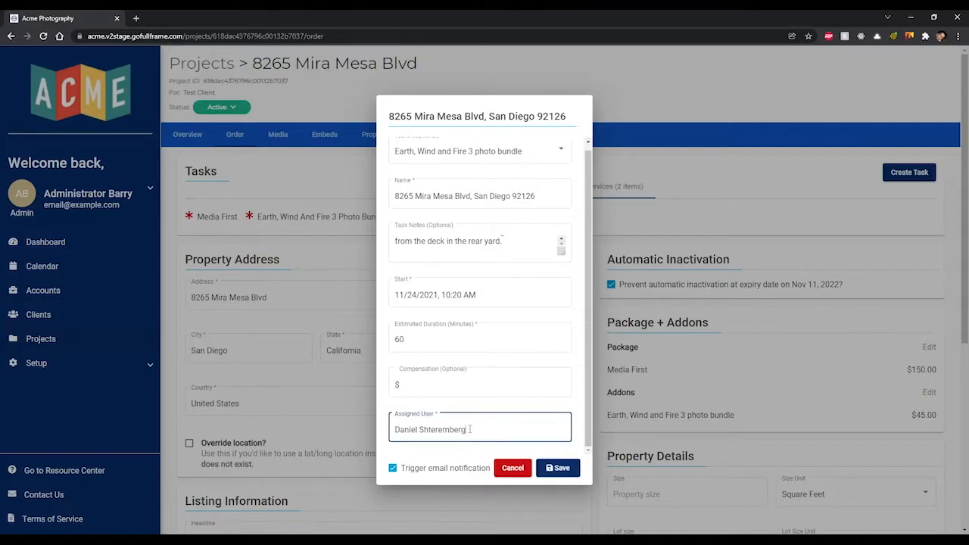
{"action": "left_click_drag", "start_coordinate": [469, 429], "coordinate": [391, 431]}
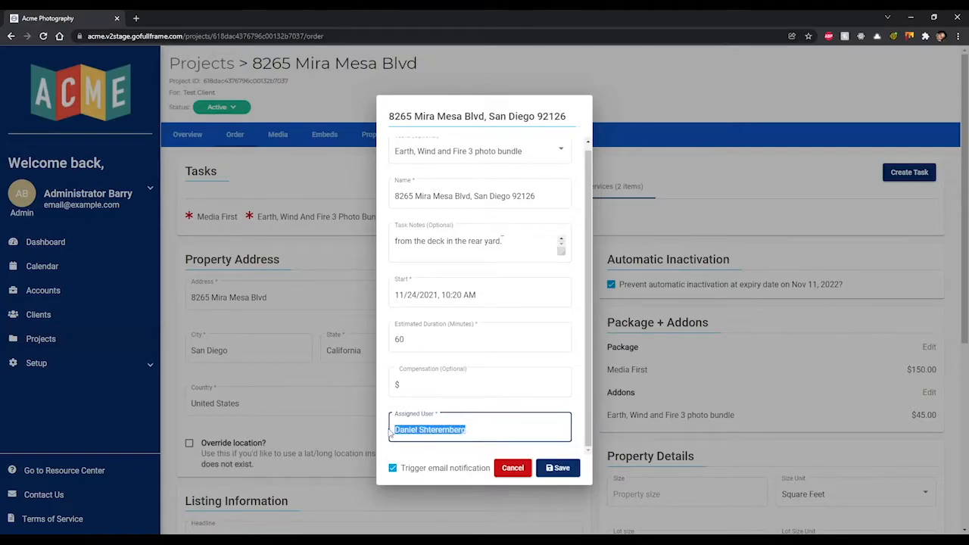
{"action": "key", "text": "BackSpace"}
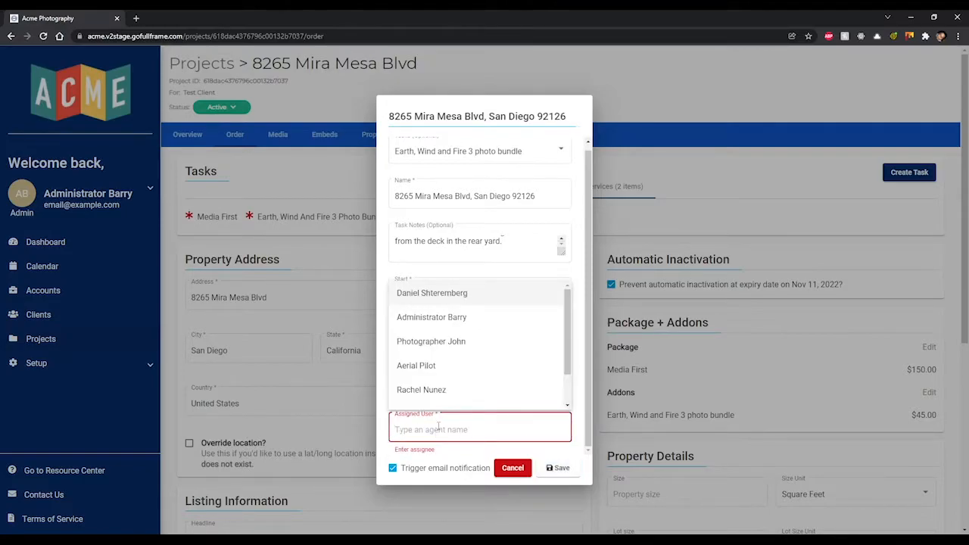
{"action": "type", "text": "john"}
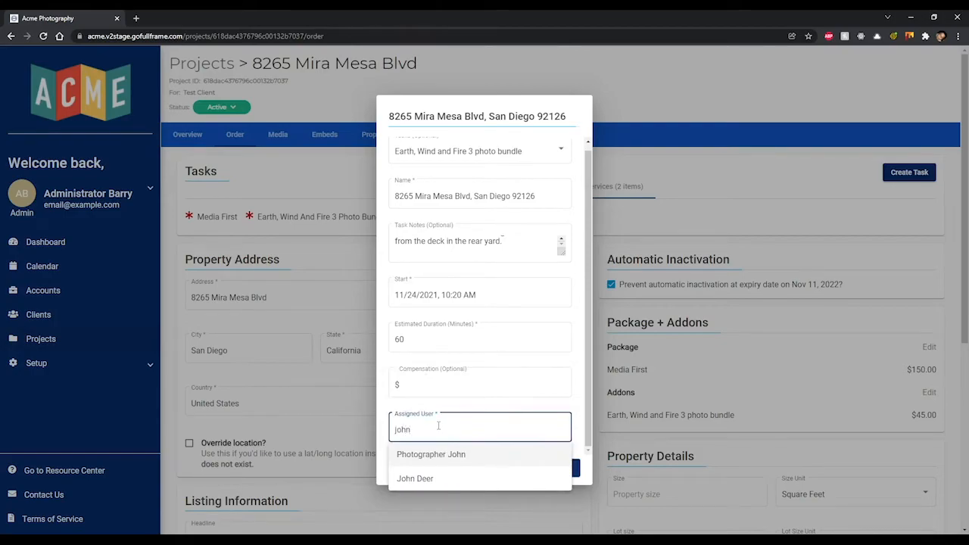
{"action": "left_click", "coordinate": [462, 454]}
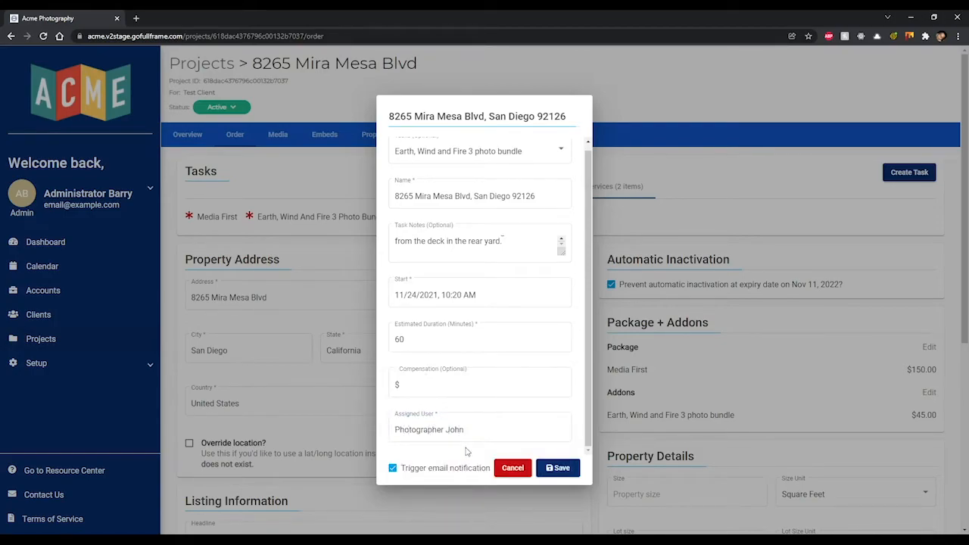
{"action": "left_click", "coordinate": [505, 470]}
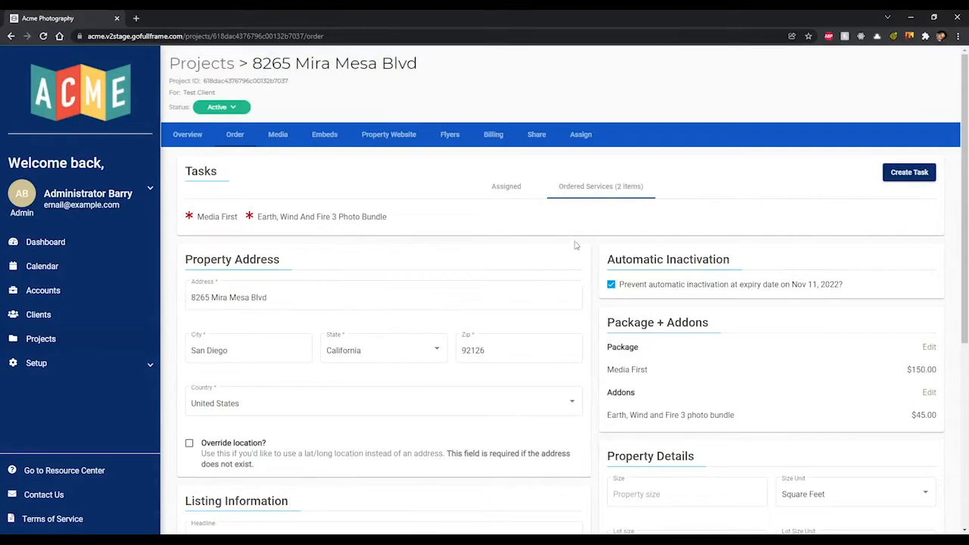
{"action": "scroll", "coordinate": [576, 244], "scroll_direction": "down", "scroll_amount": 2}
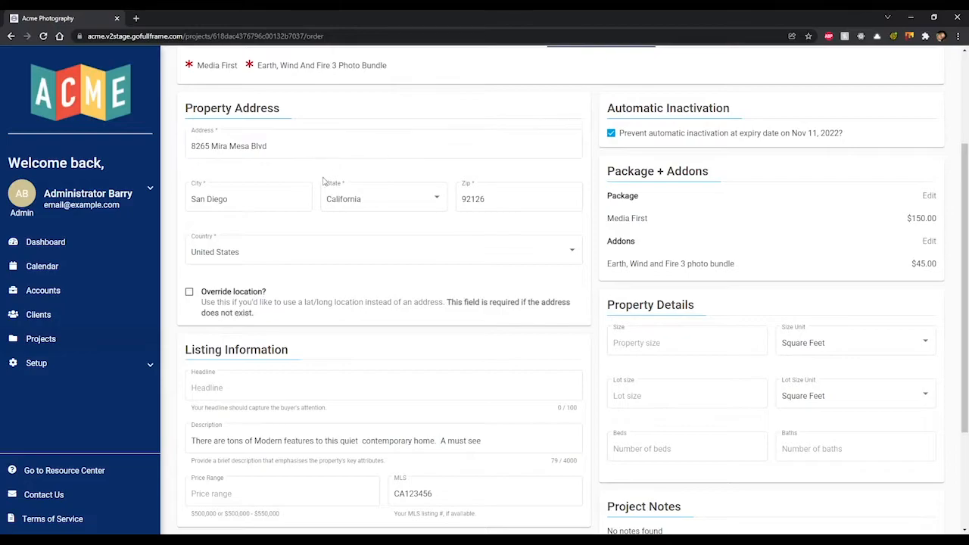
{"action": "left_click", "coordinate": [190, 293]}
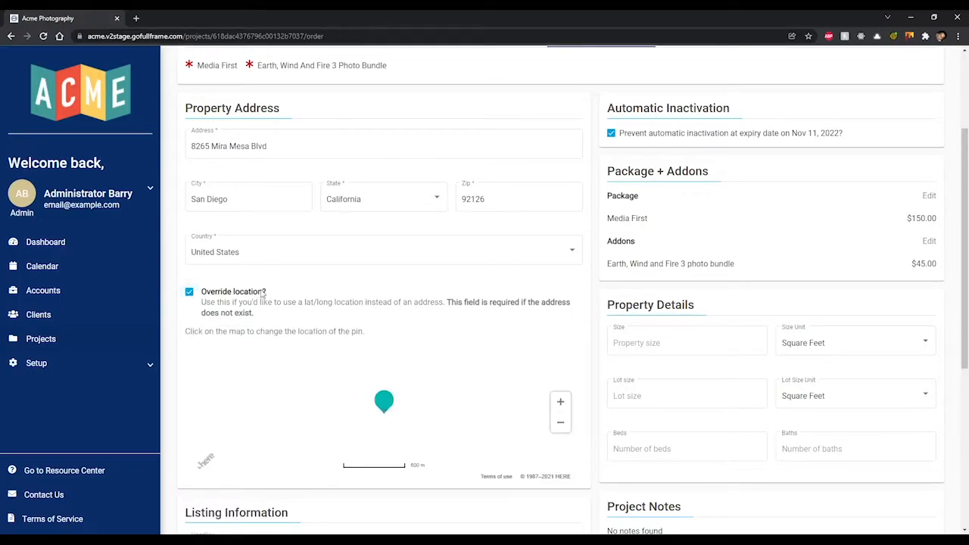
{"action": "scroll", "coordinate": [227, 299], "scroll_direction": "down", "scroll_amount": 1}
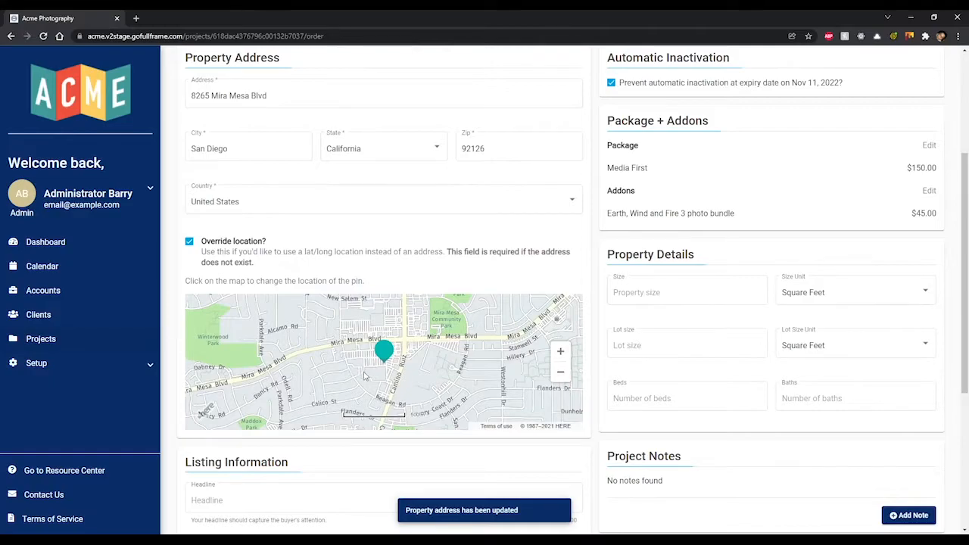
{"action": "left_click", "coordinate": [444, 355]}
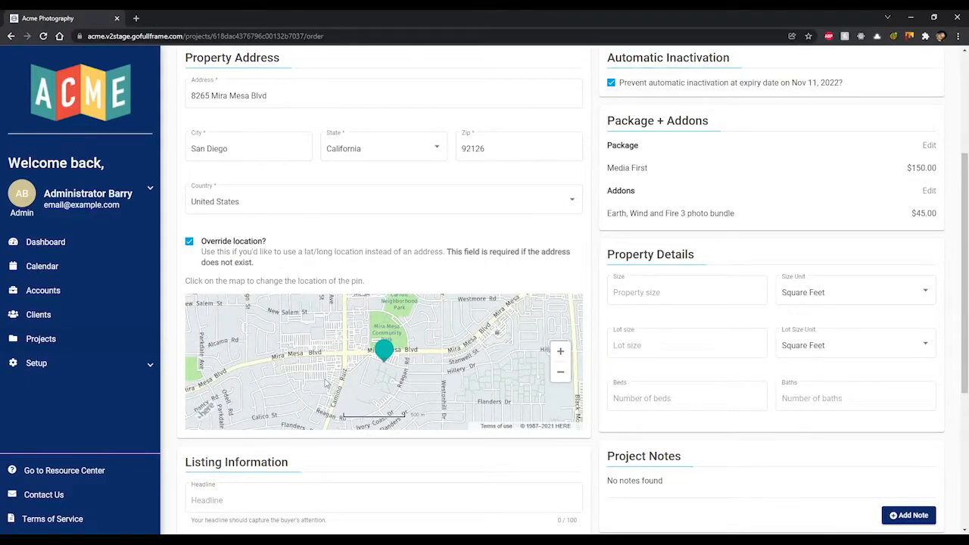
{"action": "left_click", "coordinate": [324, 376]}
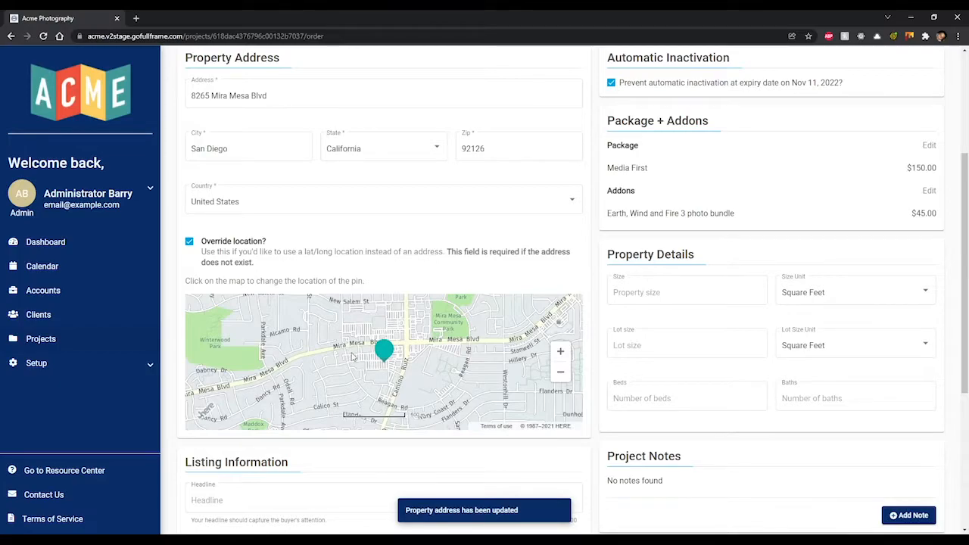
{"action": "left_click_drag", "start_coordinate": [379, 311], "coordinate": [484, 404]}
{"action": "left_click_drag", "start_coordinate": [429, 314], "coordinate": [498, 381]}
{"action": "left_click_drag", "start_coordinate": [497, 324], "coordinate": [418, 402]}
{"action": "left_click_drag", "start_coordinate": [516, 331], "coordinate": [415, 339]}
{"action": "left_click_drag", "start_coordinate": [484, 339], "coordinate": [400, 313]}
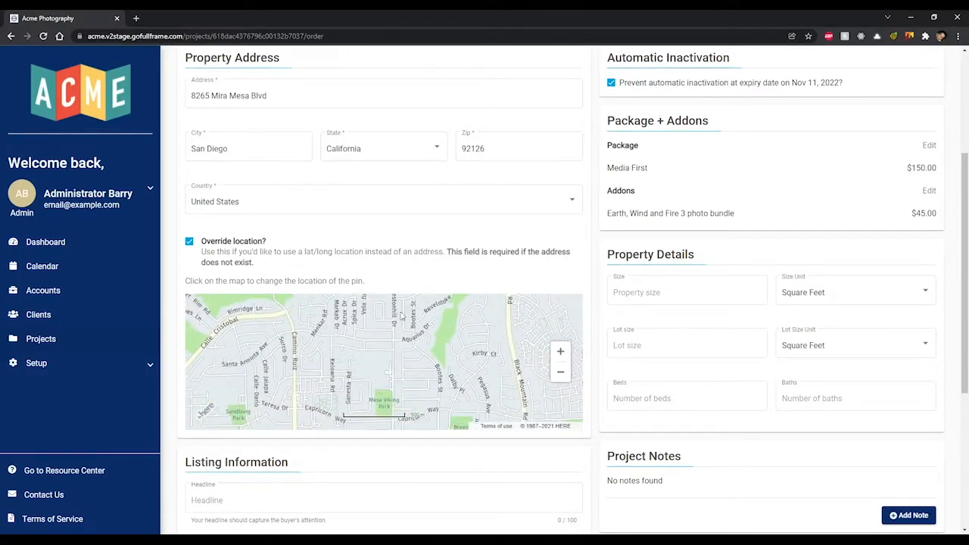
{"action": "left_click", "coordinate": [190, 241]}
{"action": "scroll", "coordinate": [318, 253], "scroll_direction": "down", "scroll_amount": 2}
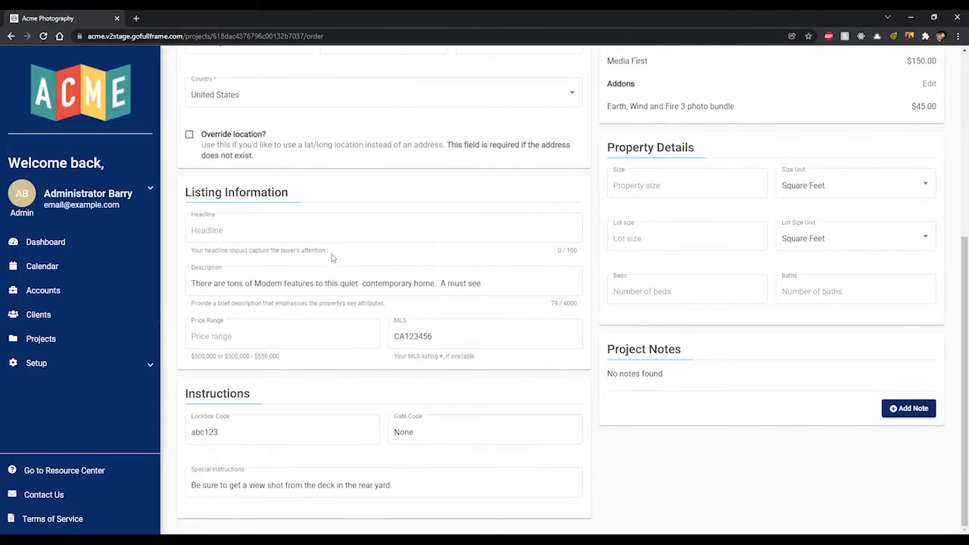
{"action": "left_click", "coordinate": [296, 230]}
{"action": "left_click", "coordinate": [307, 284]}
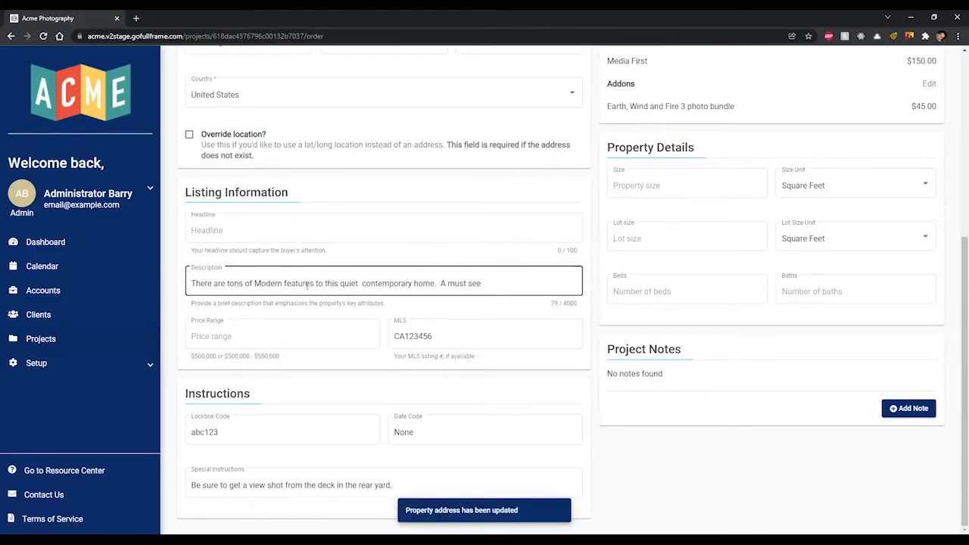
{"action": "left_click", "coordinate": [309, 336]}
{"action": "left_click", "coordinate": [447, 339]}
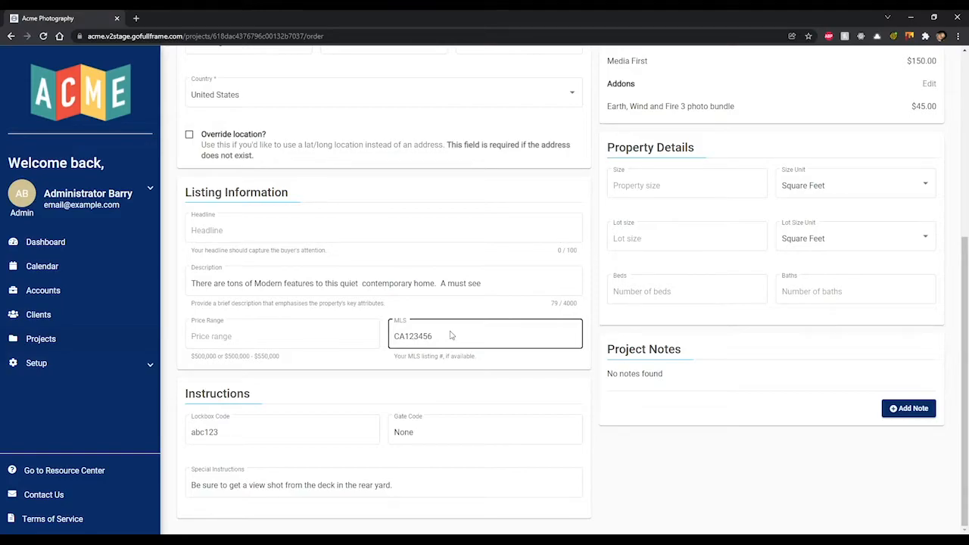
{"action": "left_click", "coordinate": [468, 313]}
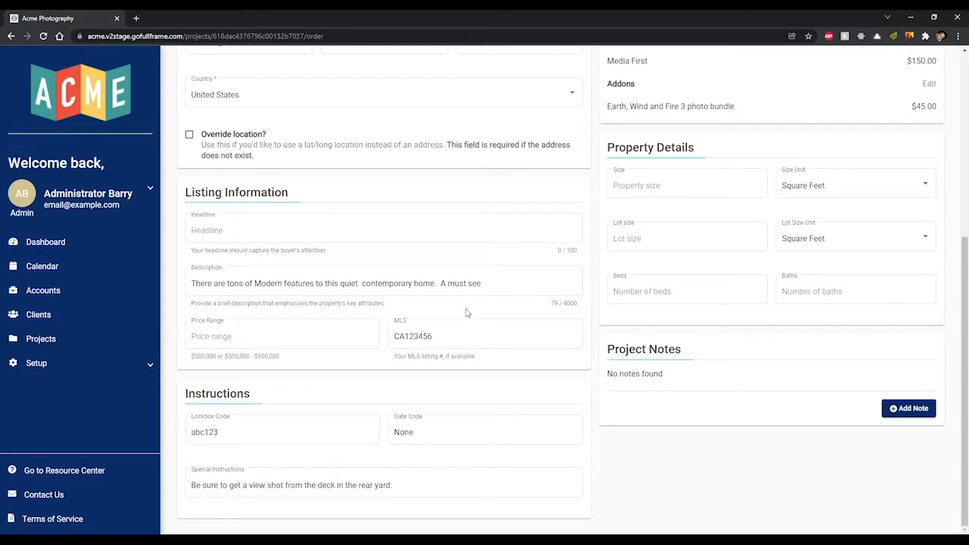
{"action": "left_click", "coordinate": [353, 342]}
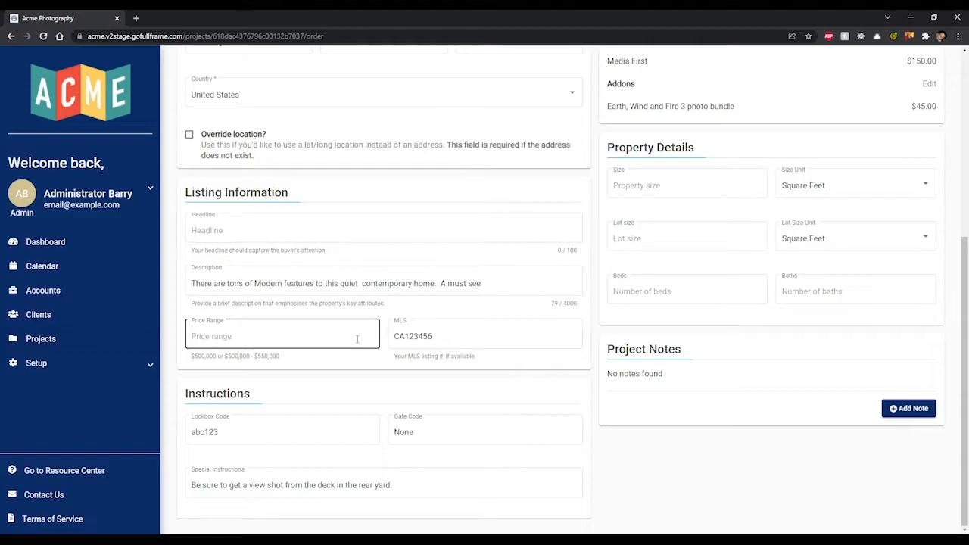
{"action": "left_click", "coordinate": [376, 364]}
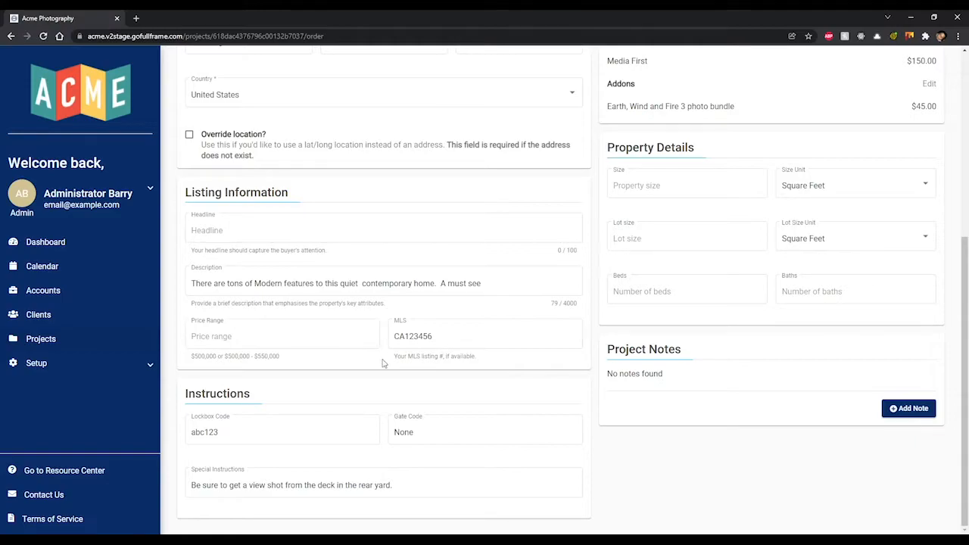
{"action": "left_click", "coordinate": [471, 336]}
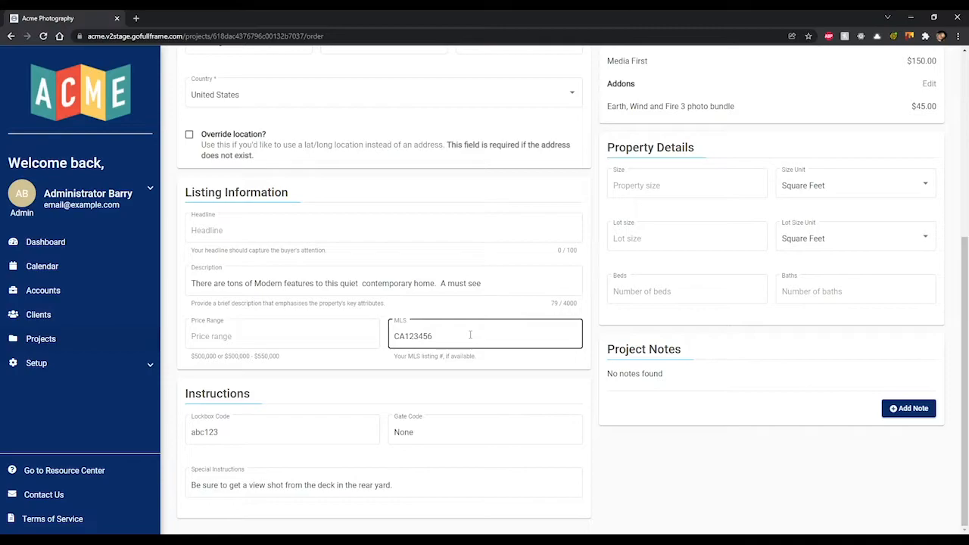
{"action": "left_click", "coordinate": [288, 431]}
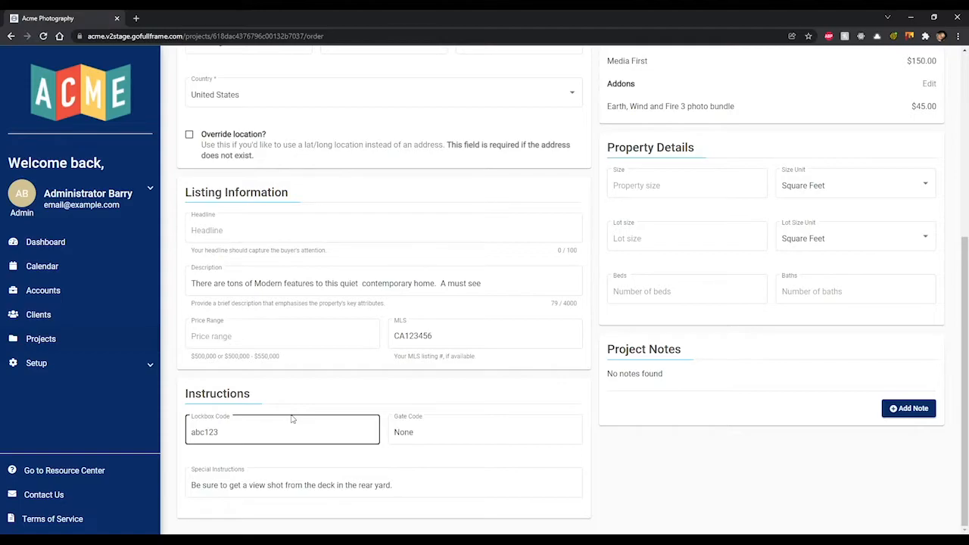
{"action": "left_click", "coordinate": [423, 434]}
{"action": "left_click", "coordinate": [428, 476]}
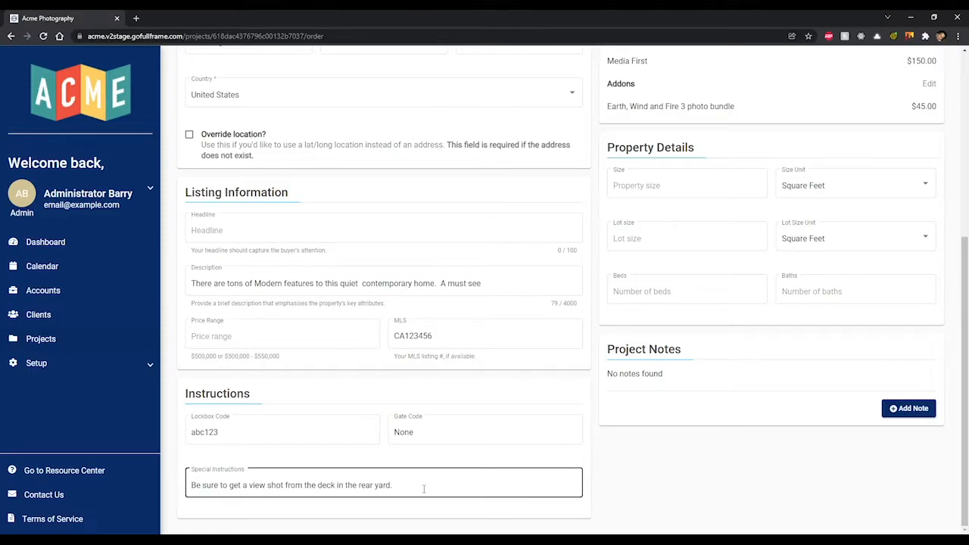
{"action": "left_click", "coordinate": [692, 451]}
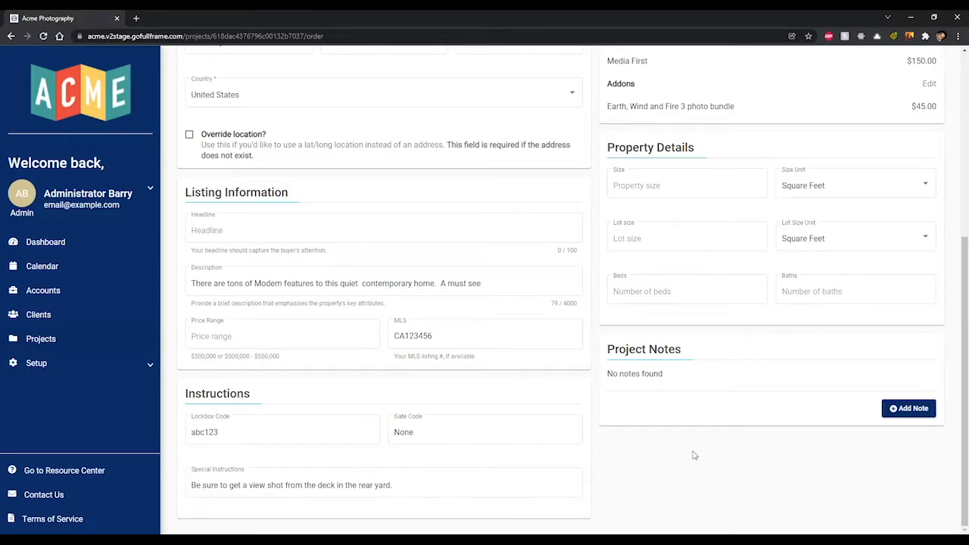
{"action": "scroll", "coordinate": [752, 449], "scroll_direction": "up", "scroll_amount": 1}
{"action": "scroll", "coordinate": [751, 447], "scroll_direction": "up", "scroll_amount": 4}
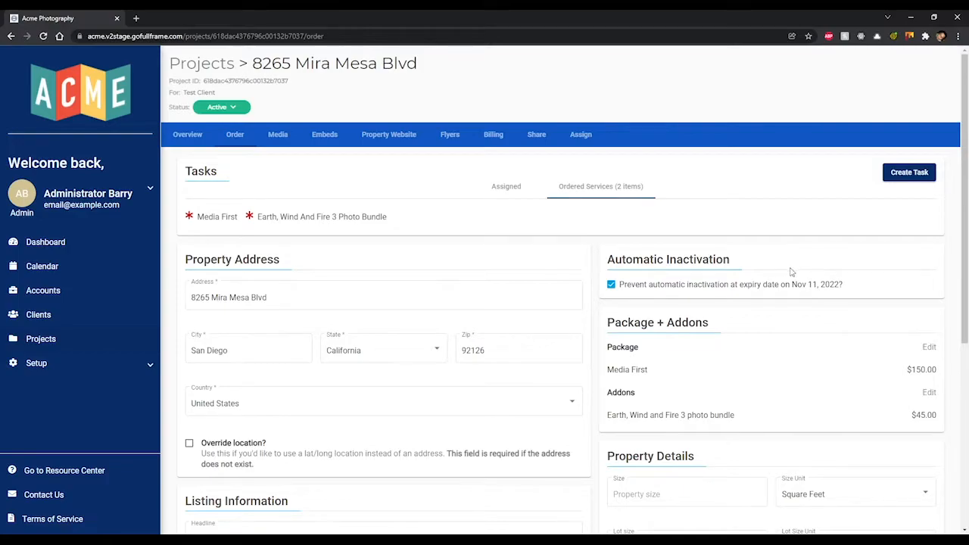
{"action": "left_click", "coordinate": [612, 285]}
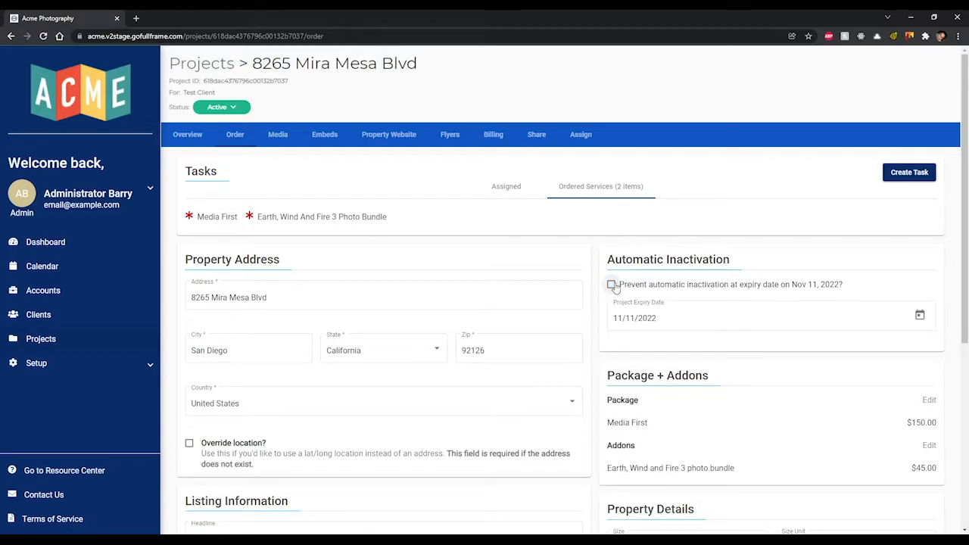
{"action": "left_click", "coordinate": [612, 285]}
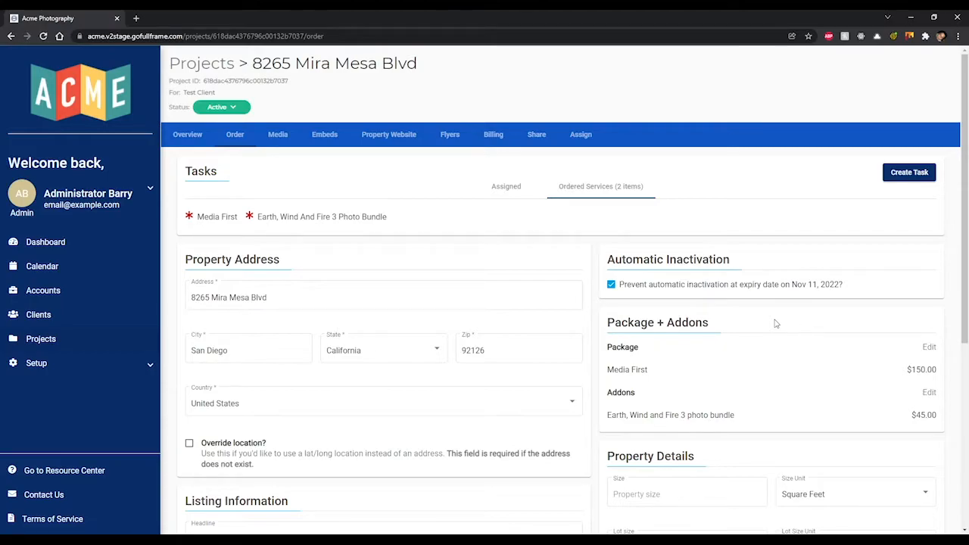
{"action": "scroll", "coordinate": [749, 307], "scroll_direction": "down", "scroll_amount": 2}
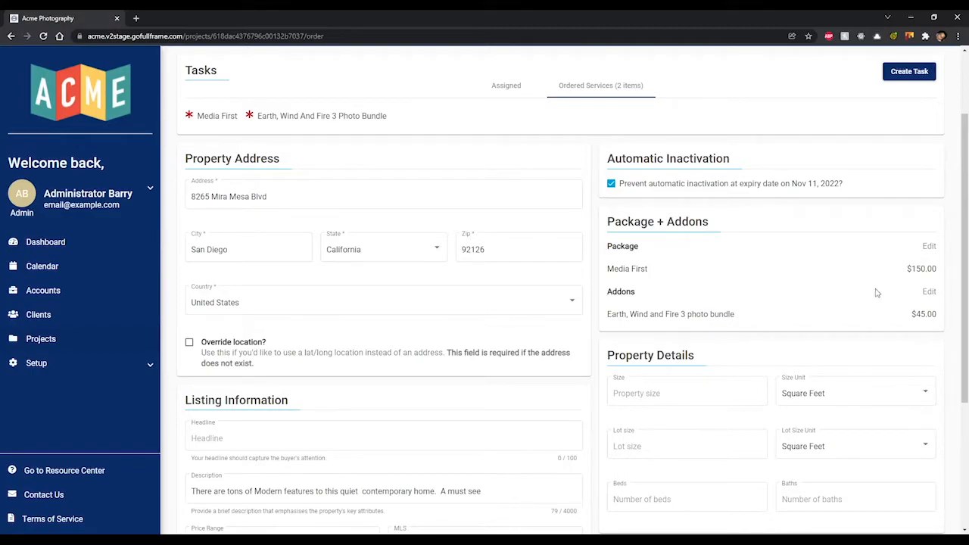
- Browse the package carousel and confirm Media First as the package
{"action": "left_click", "coordinate": [930, 247]}
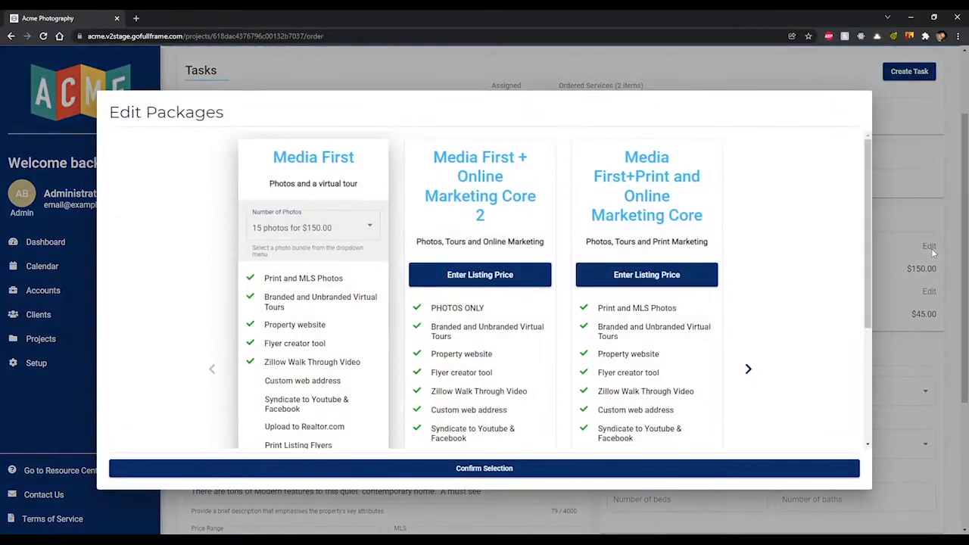
{"action": "scroll", "coordinate": [764, 314], "scroll_direction": "down", "scroll_amount": 1}
{"action": "left_click", "coordinate": [750, 319]}
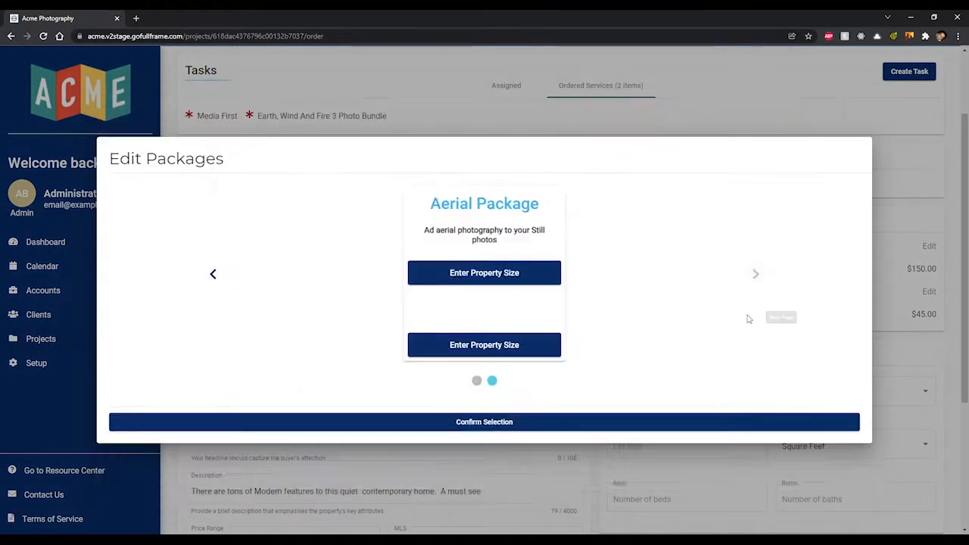
{"action": "left_click", "coordinate": [214, 277]}
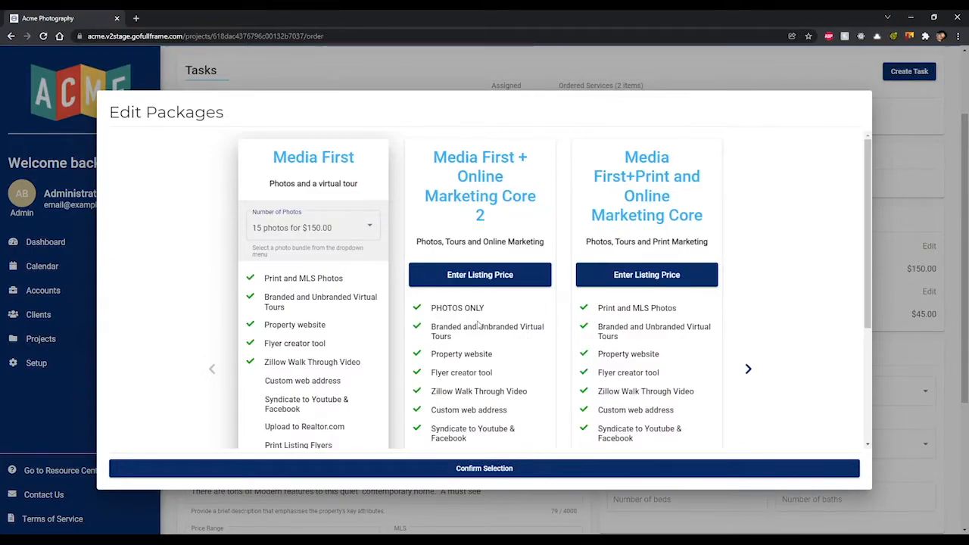
{"action": "scroll", "coordinate": [478, 323], "scroll_direction": "down", "scroll_amount": 3}
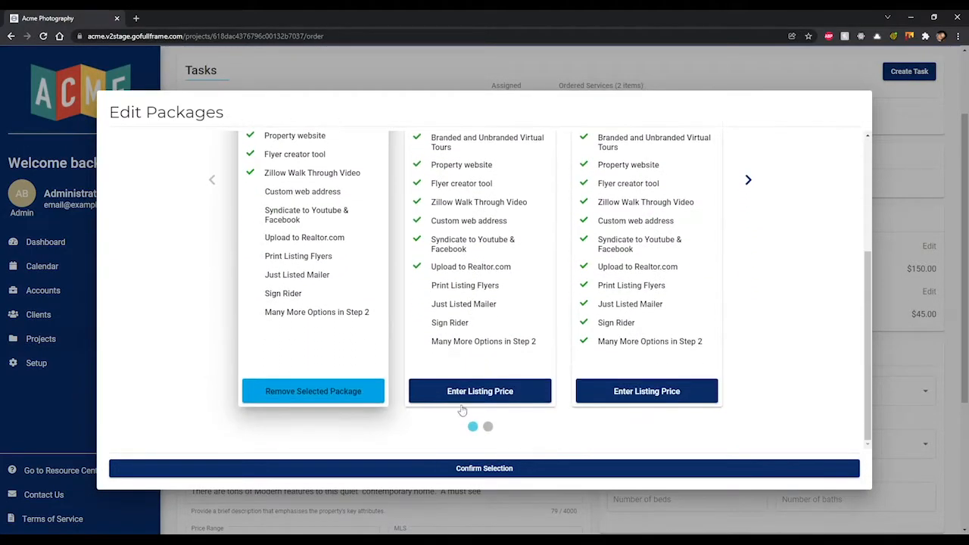
{"action": "left_click", "coordinate": [482, 468]}
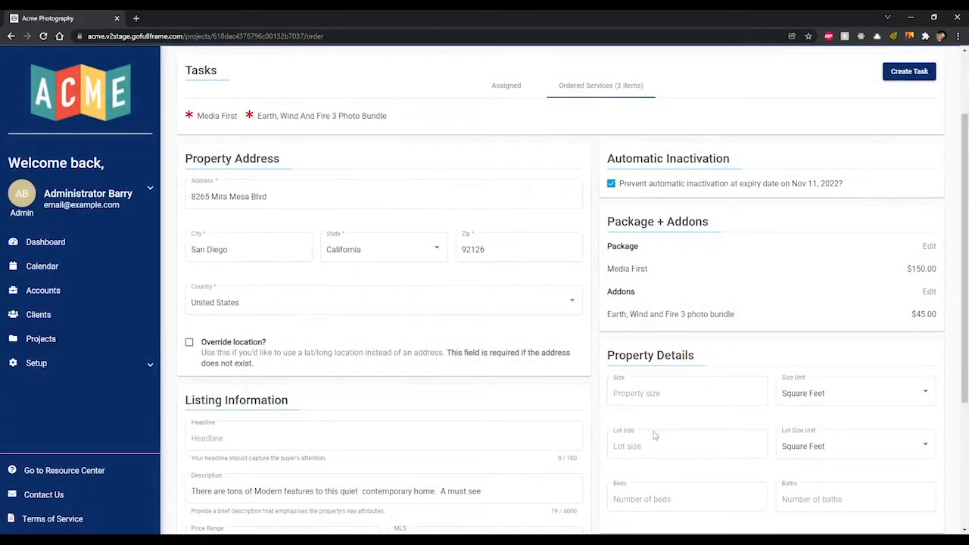
- Review the addon list and confirm the Earth, Wind and Fire 3 photo bundle addon
{"action": "left_click", "coordinate": [931, 293]}
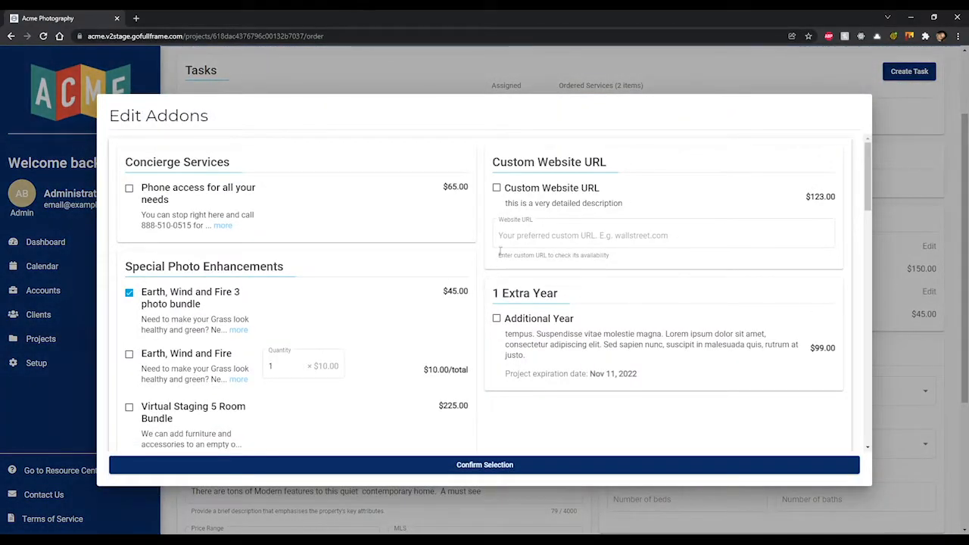
{"action": "scroll", "coordinate": [484, 258], "scroll_direction": "down", "scroll_amount": 5}
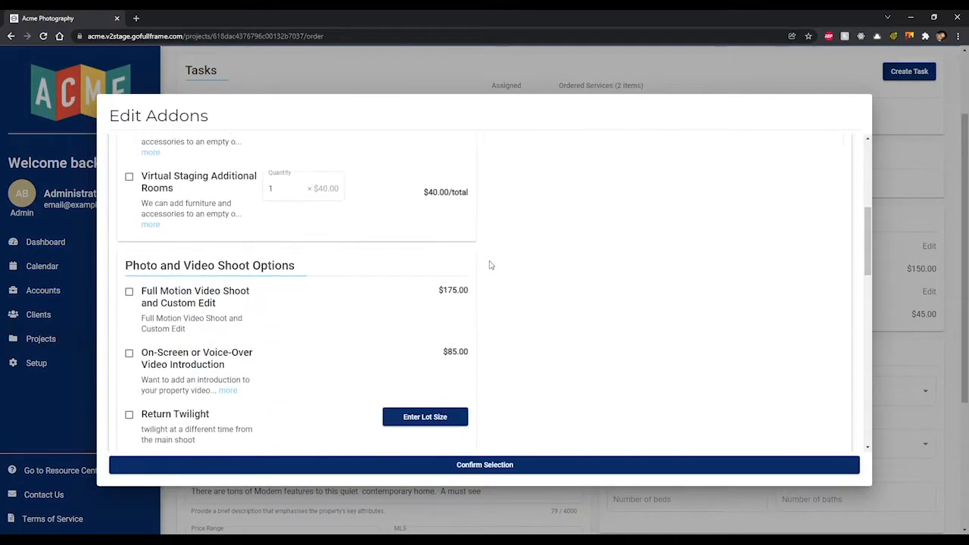
{"action": "scroll", "coordinate": [490, 265], "scroll_direction": "down", "scroll_amount": 3}
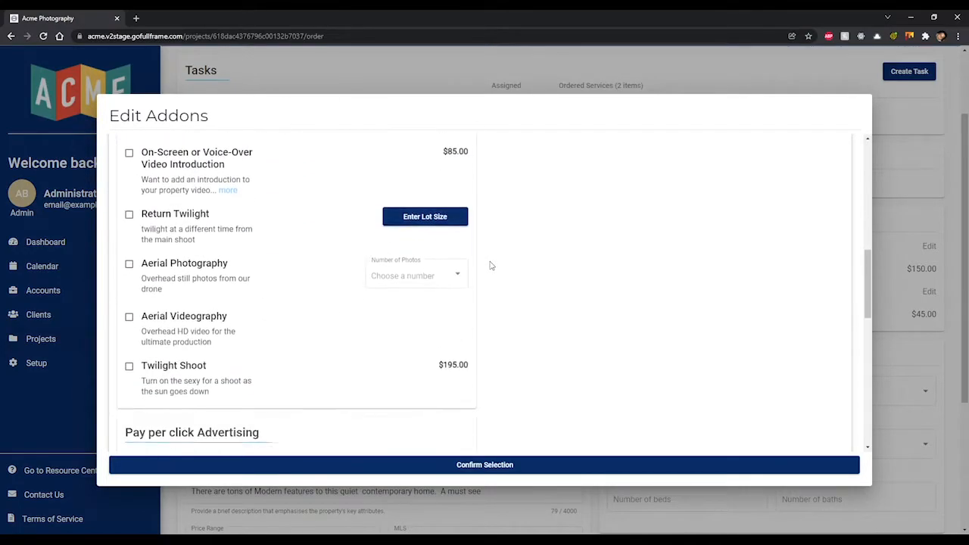
{"action": "scroll", "coordinate": [490, 265], "scroll_direction": "down", "scroll_amount": 1}
{"action": "scroll", "coordinate": [490, 265], "scroll_direction": "down", "scroll_amount": 5}
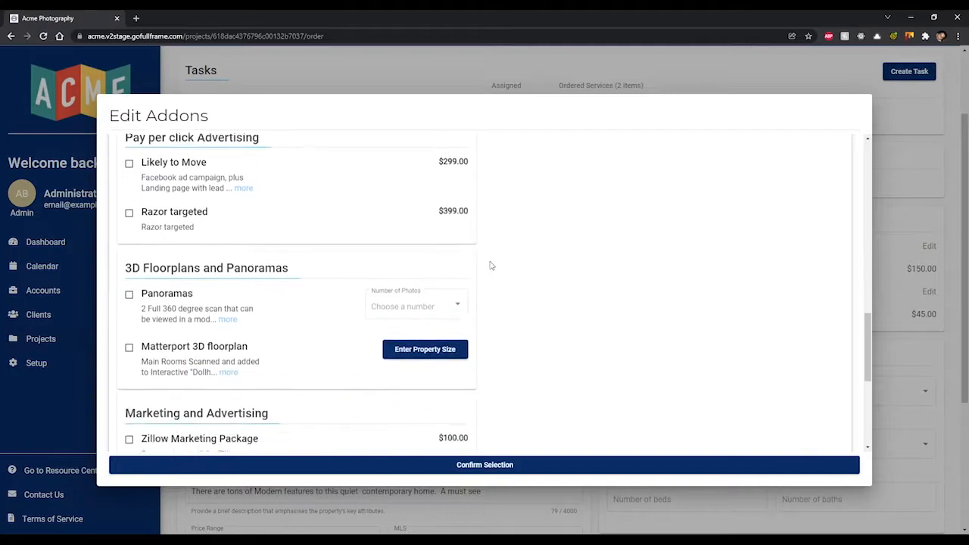
{"action": "scroll", "coordinate": [490, 265], "scroll_direction": "down", "scroll_amount": 2}
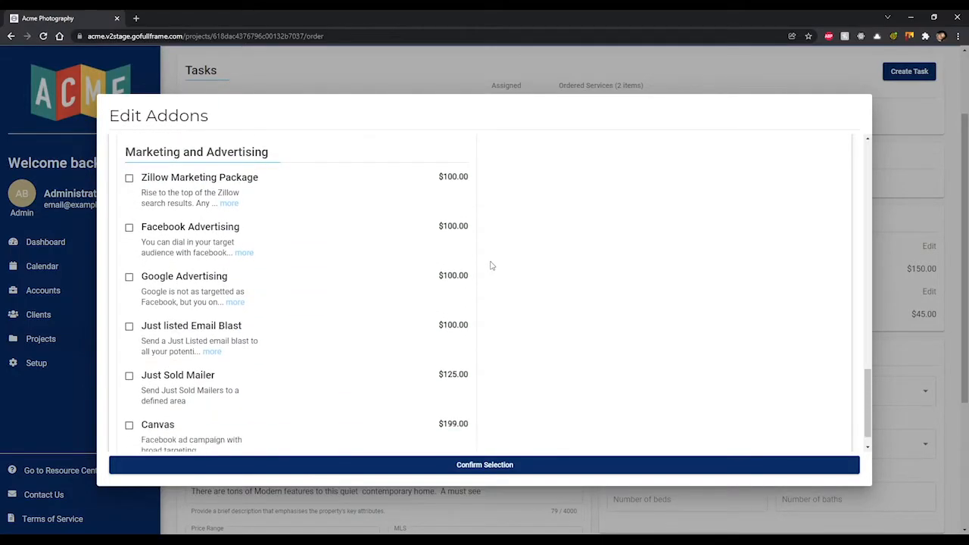
{"action": "left_click", "coordinate": [514, 466]}
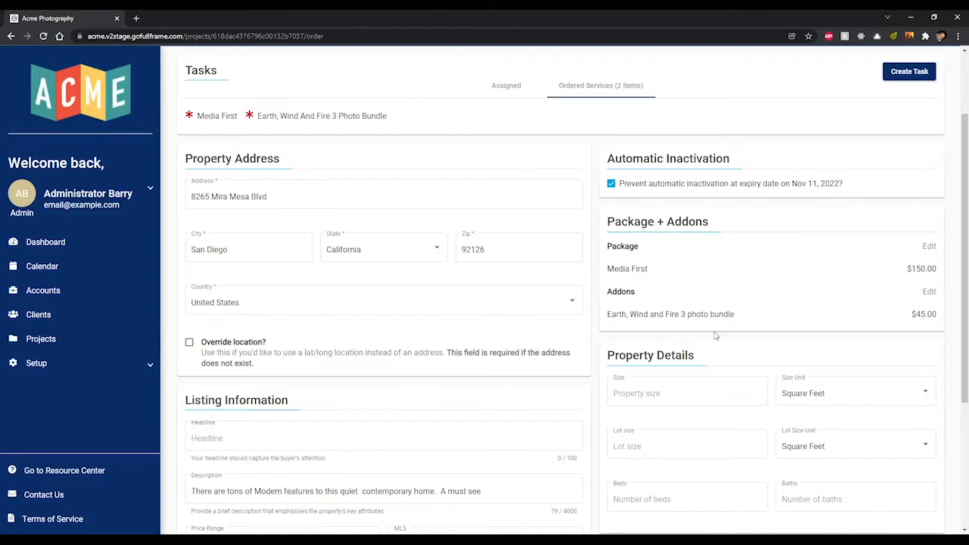
- Enter 3 beds and 2 baths in the Property Details
{"action": "scroll", "coordinate": [715, 335], "scroll_direction": "down", "scroll_amount": 3}
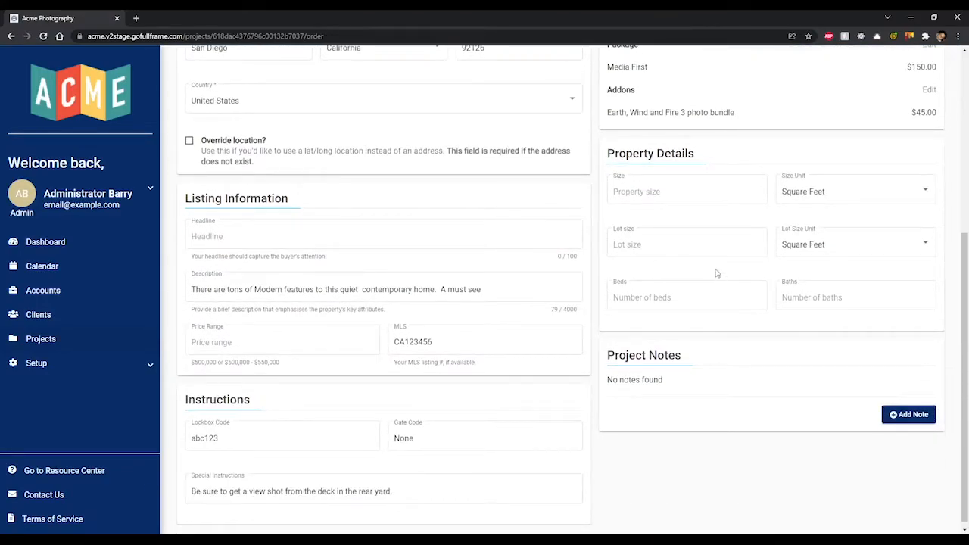
{"action": "left_click", "coordinate": [723, 293]}
{"action": "type", "text": "3"}
{"action": "key", "text": "Tab"}
{"action": "type", "text": "2"}
{"action": "left_click", "coordinate": [744, 275]}
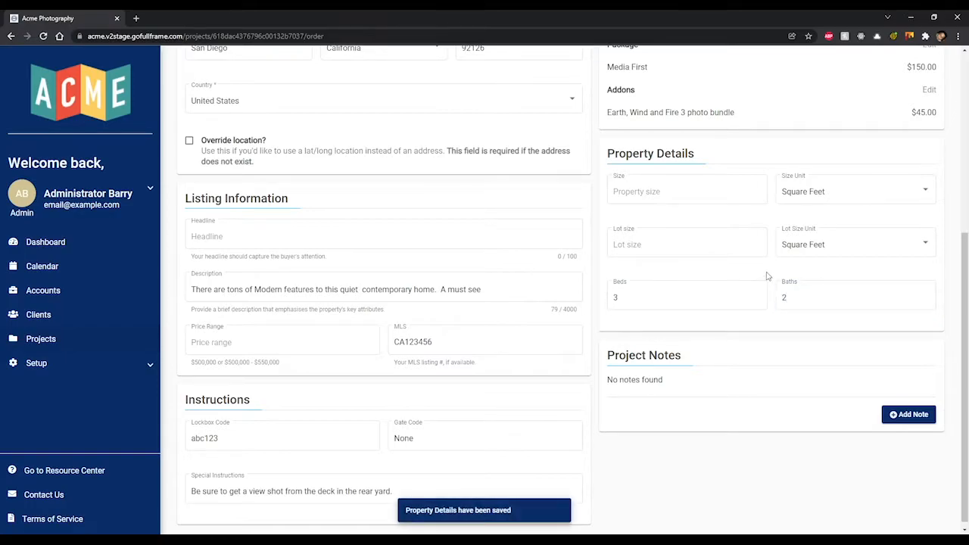
- Toggle the Size Unit and Lot Size Unit, leaving both on Square Feet
{"action": "left_click", "coordinate": [843, 197]}
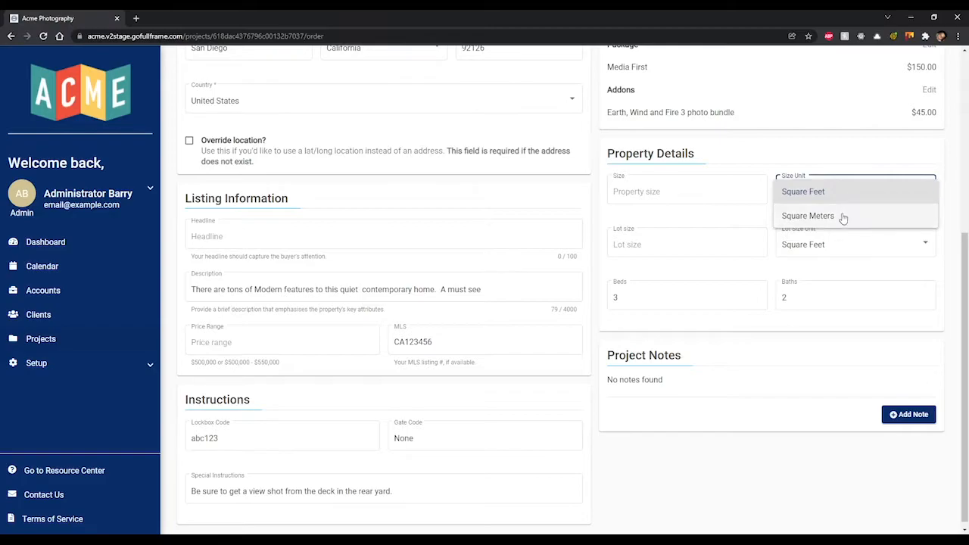
{"action": "left_click", "coordinate": [843, 218]}
{"action": "left_click", "coordinate": [850, 195]}
{"action": "left_click", "coordinate": [850, 165]}
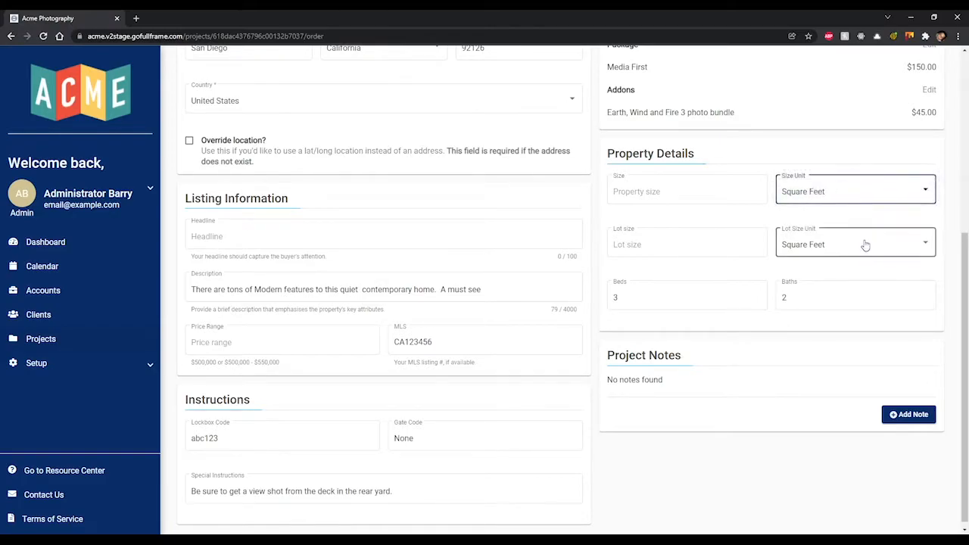
{"action": "left_click", "coordinate": [866, 245]}
{"action": "left_click", "coordinate": [844, 294]}
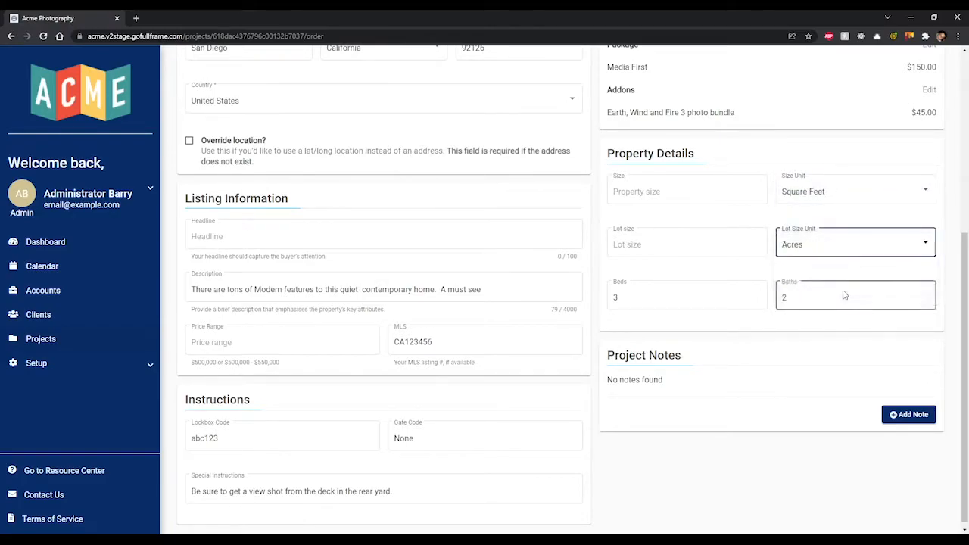
{"action": "left_click", "coordinate": [833, 247]}
{"action": "left_click", "coordinate": [830, 197]}
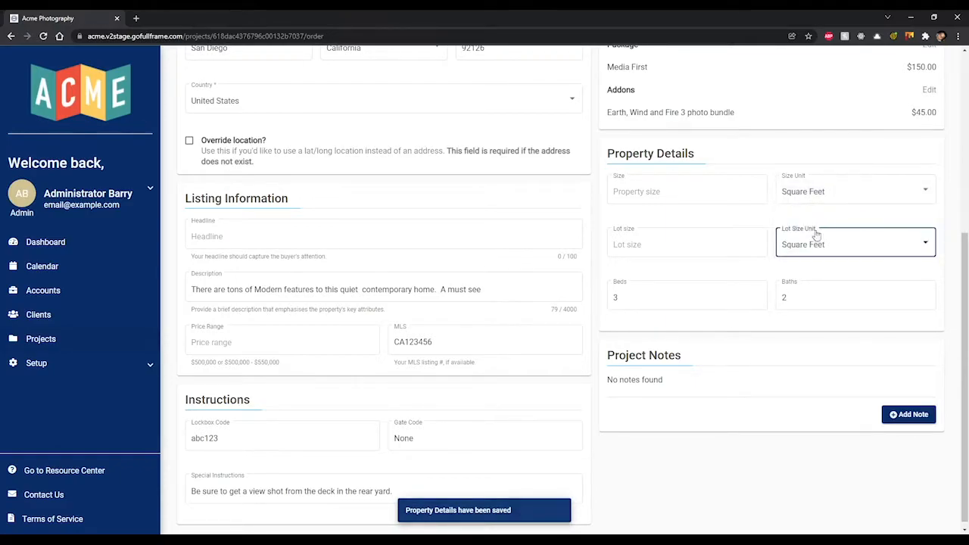
{"action": "scroll", "coordinate": [769, 375], "scroll_direction": "down", "scroll_amount": 1}
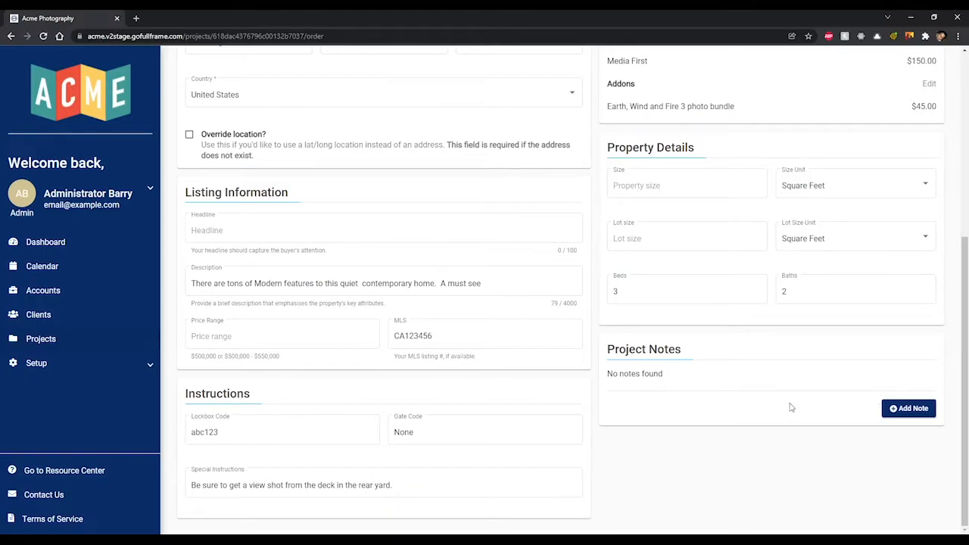
- Write a note reading 'Shoot Deck', mark it private, and save it
{"action": "left_click", "coordinate": [905, 409]}
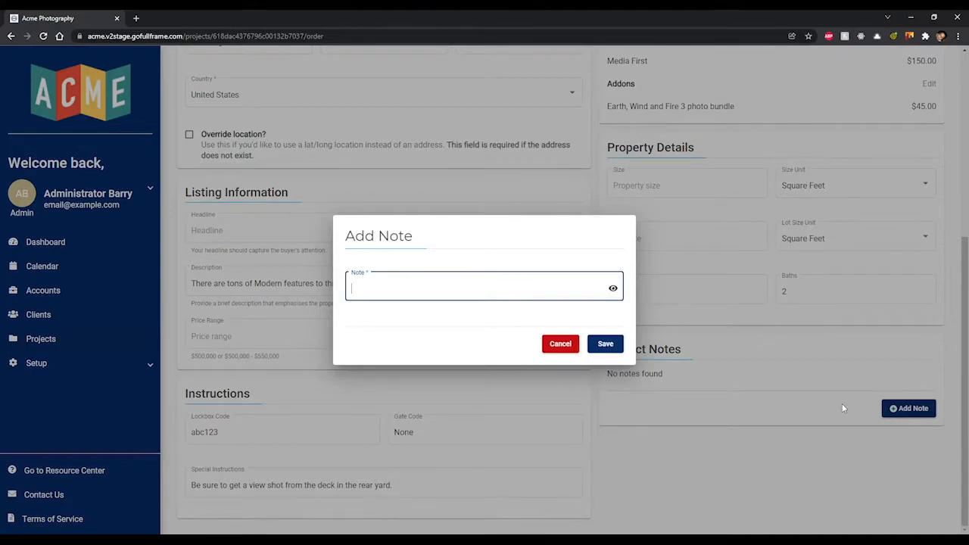
{"action": "type", "text": "Short"}
{"action": "key", "text": "BackSpace"}
{"action": "key", "text": "BackSpace"}
{"action": "type", "text": "oot Deck"}
{"action": "left_click", "coordinate": [613, 288]}
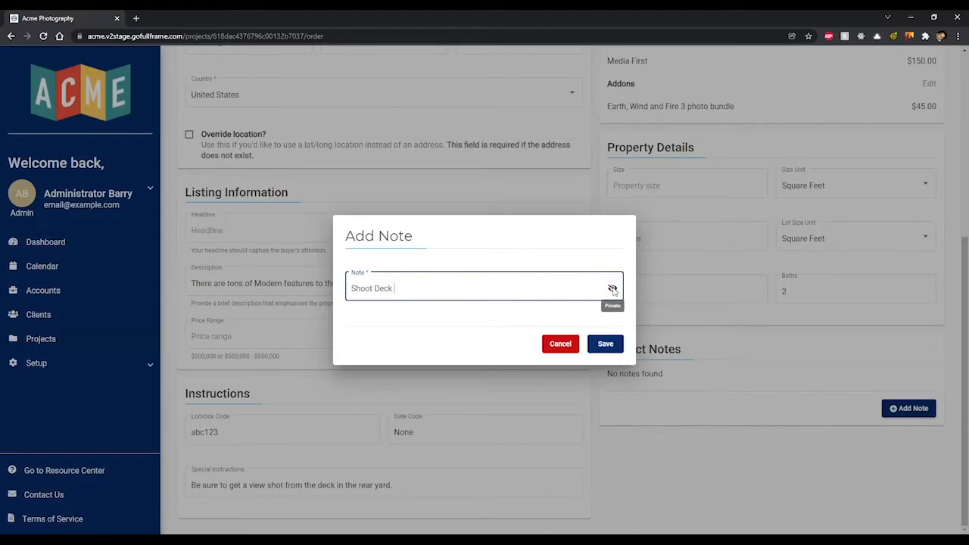
{"action": "left_click", "coordinate": [605, 344]}
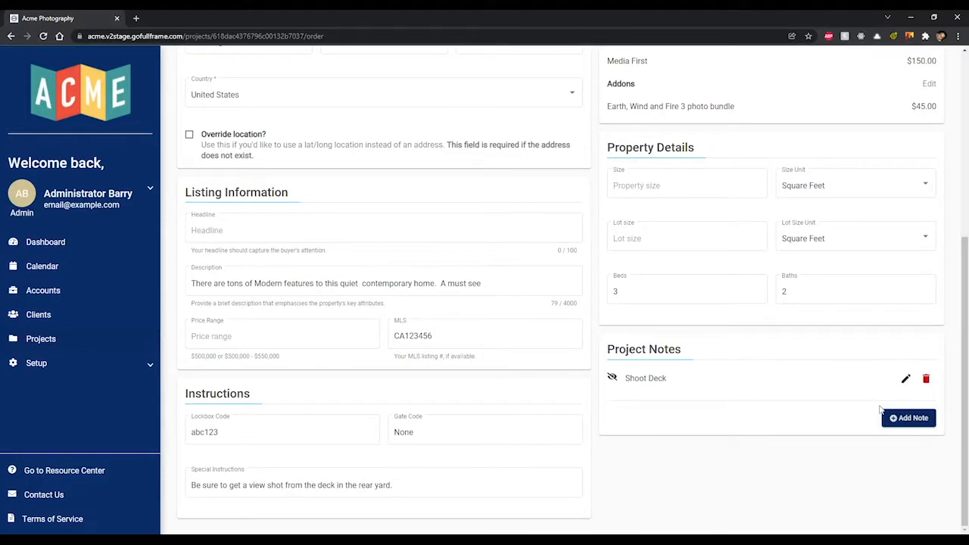
- Open the project's Media gallery
{"action": "scroll", "coordinate": [772, 399], "scroll_direction": "up", "scroll_amount": 5}
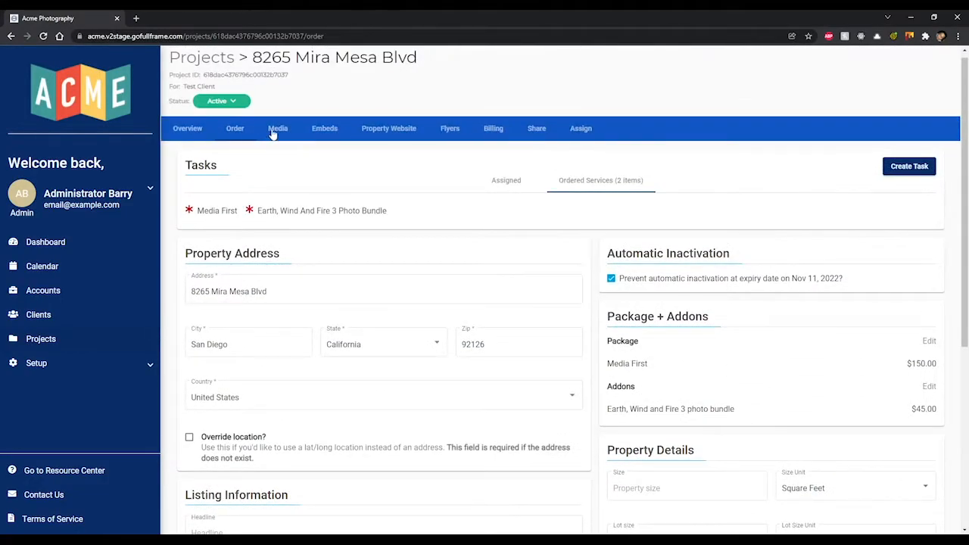
{"action": "scroll", "coordinate": [284, 152], "scroll_direction": "up", "scroll_amount": 1}
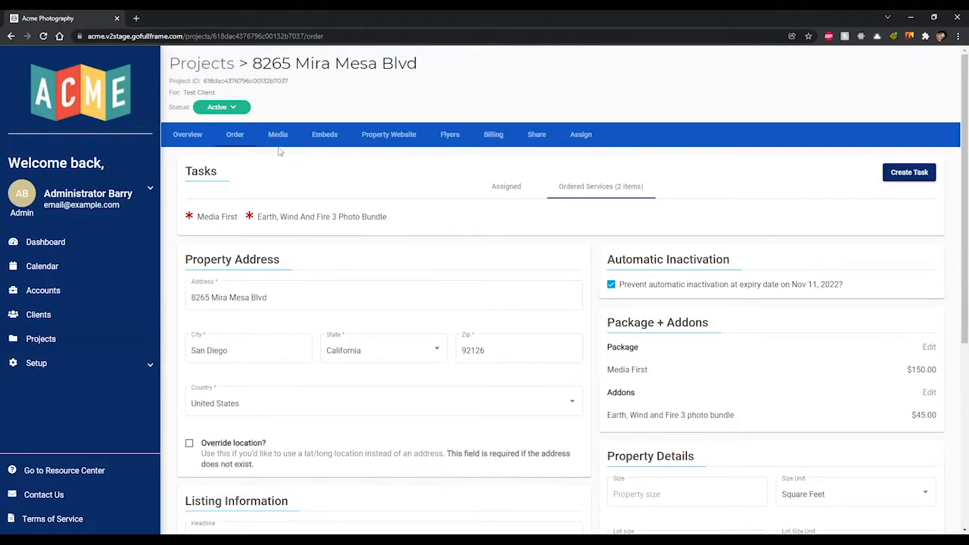
{"action": "left_click", "coordinate": [278, 137]}
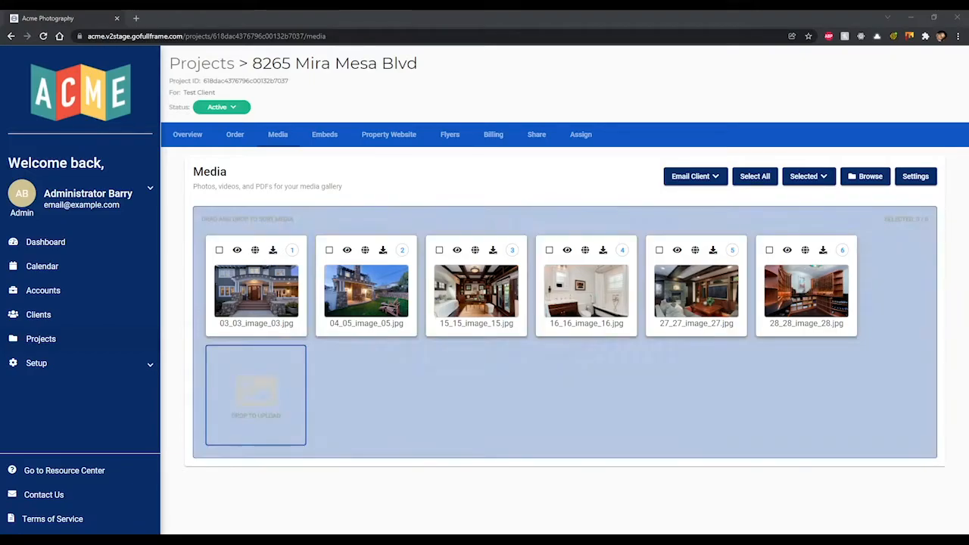
- Delete a wrongly uploaded photo and upload 02_01_image_01.jpg as the seventh gallery image
{"action": "left_click_drag", "start_coordinate": [968, 406], "coordinate": [589, 407]}
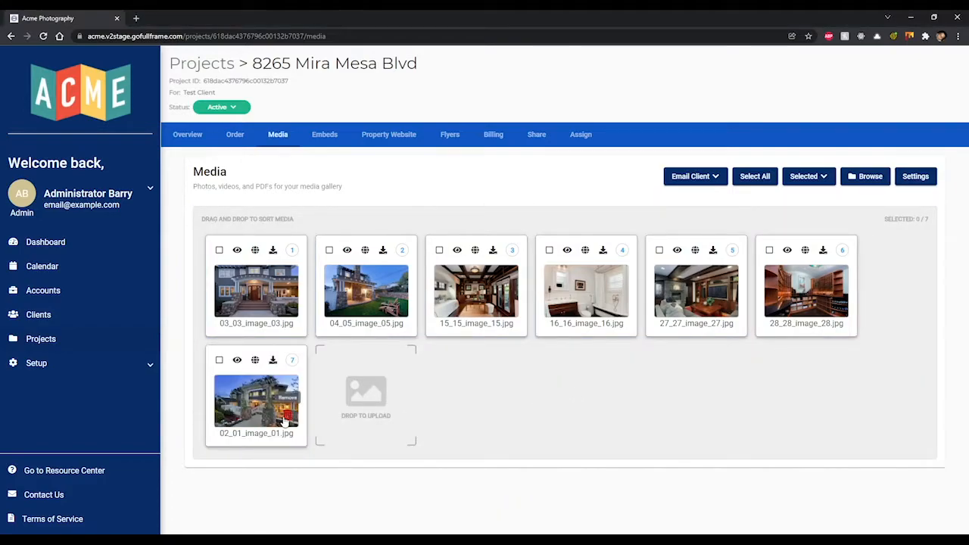
{"action": "left_click", "coordinate": [288, 416]}
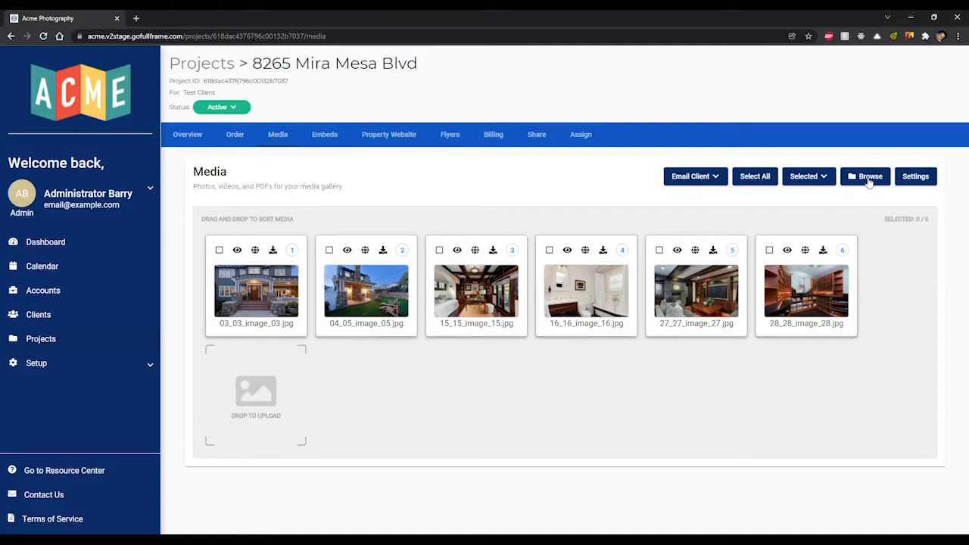
{"action": "left_click", "coordinate": [869, 178]}
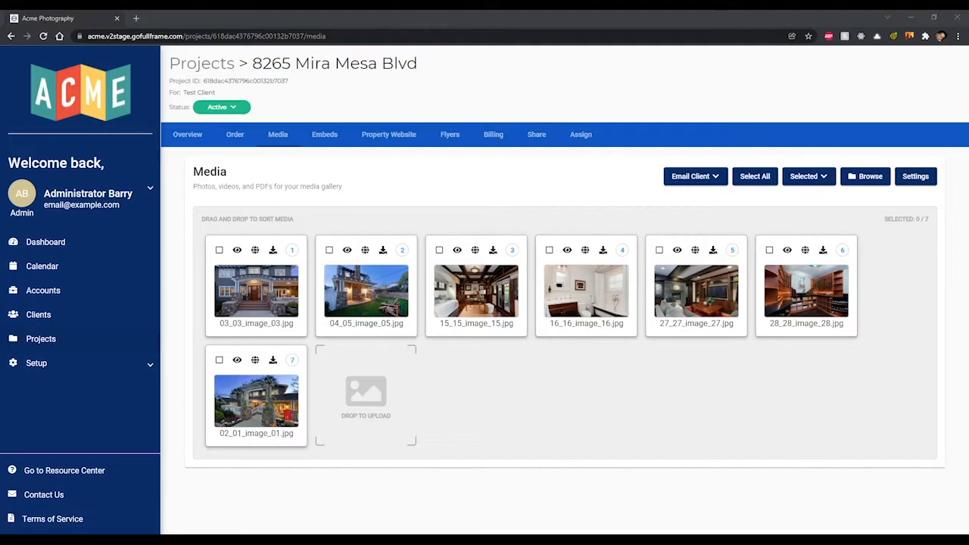
{"action": "left_click_drag", "start_coordinate": [245, 375], "coordinate": [273, 371]}
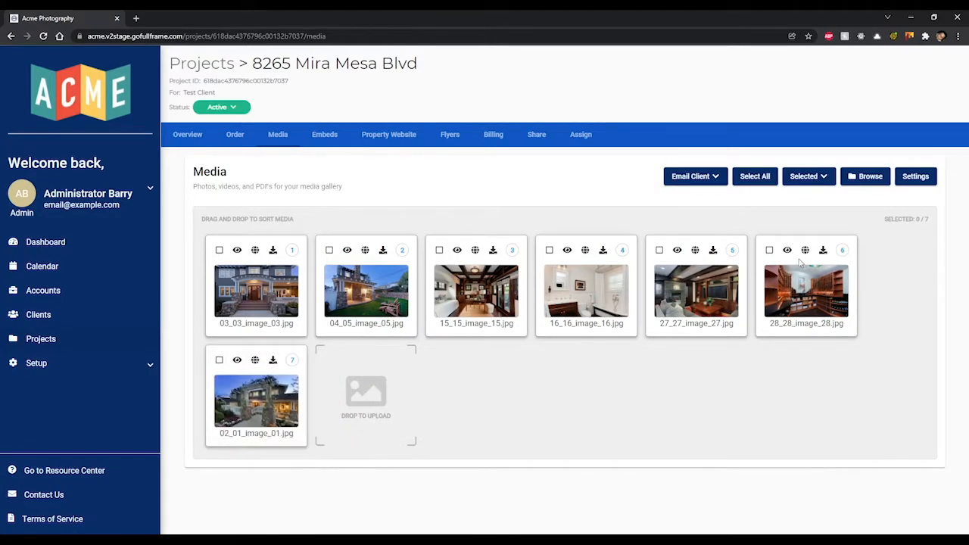
- Place 28_28_image_28.jpg before 27_27_image_27.jpg, then select 02_01, 04_05 and 15_15 for bulk actions
{"action": "left_click_drag", "start_coordinate": [801, 263], "coordinate": [697, 268]}
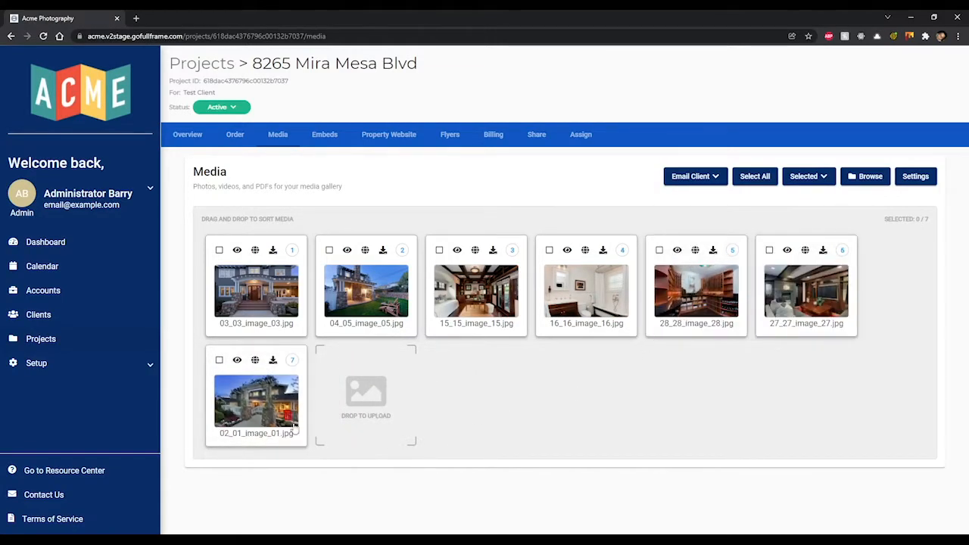
{"action": "left_click", "coordinate": [218, 361]}
{"action": "left_click", "coordinate": [329, 251]}
{"action": "left_click", "coordinate": [440, 251]}
{"action": "left_click", "coordinate": [824, 179]}
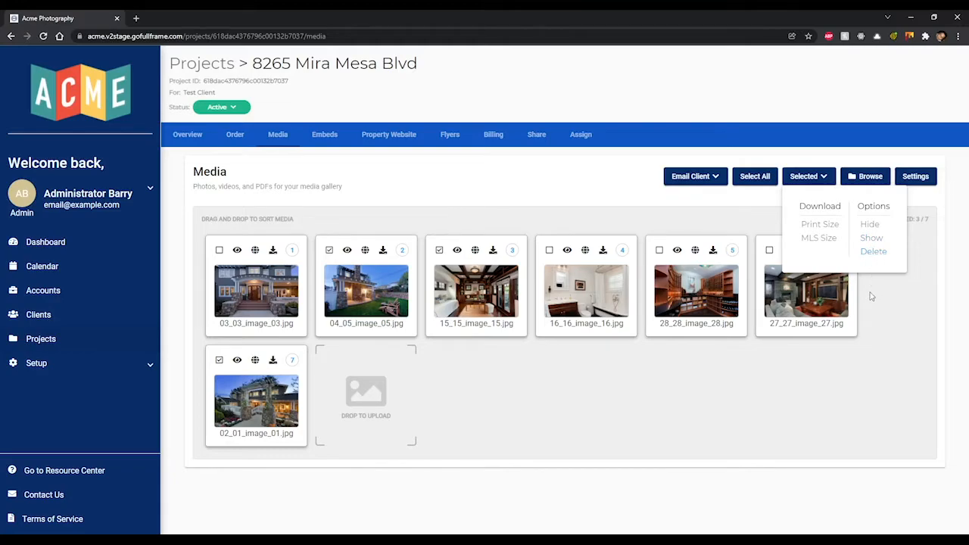
- Select and deselect all photos, then hide and re-show 02_01_image_01.jpg in the slideshow
{"action": "left_click", "coordinate": [757, 184]}
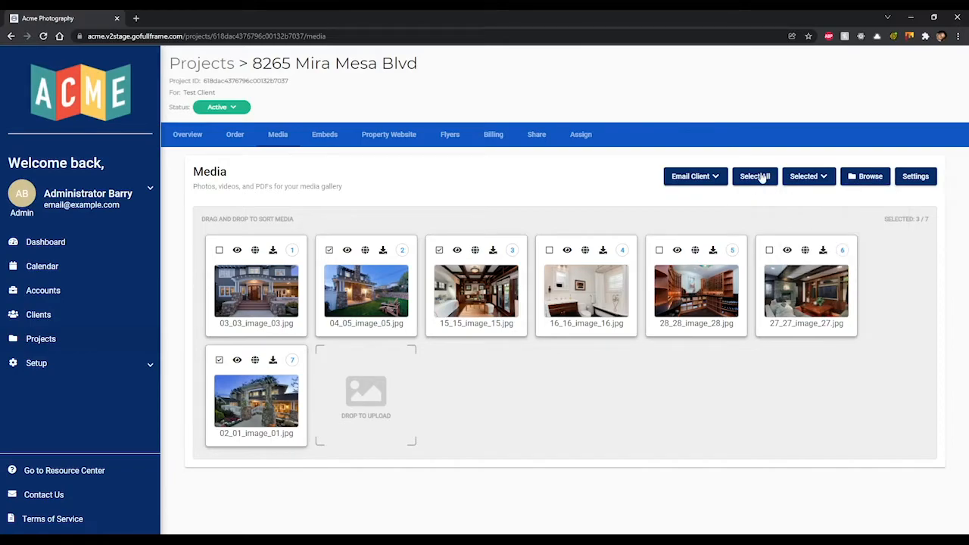
{"action": "left_click", "coordinate": [762, 178]}
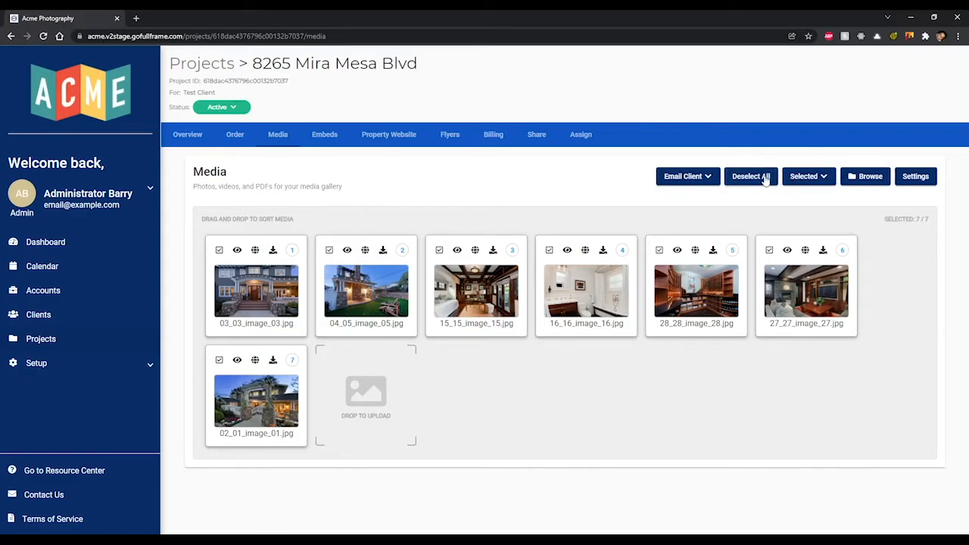
{"action": "left_click", "coordinate": [765, 182]}
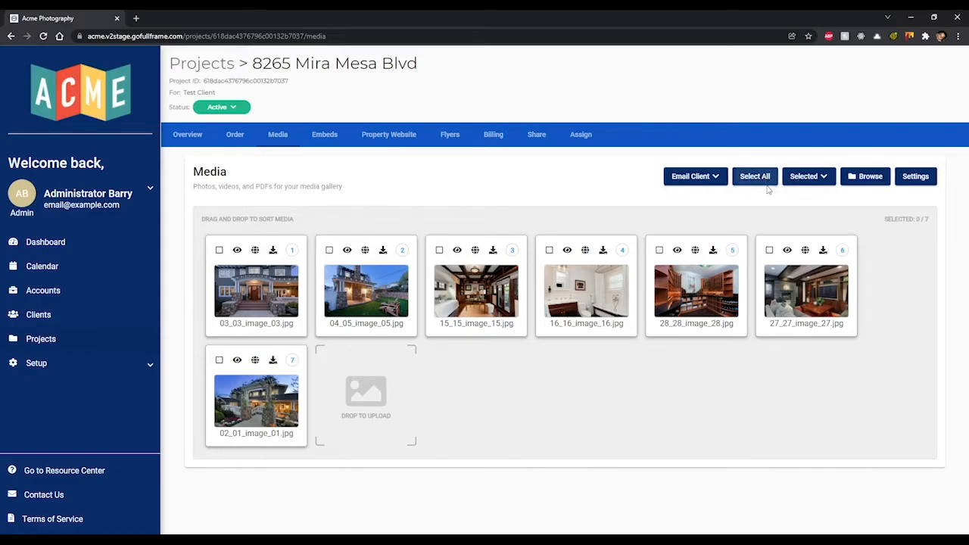
{"action": "left_click", "coordinate": [238, 361]}
{"action": "left_click", "coordinate": [237, 361]}
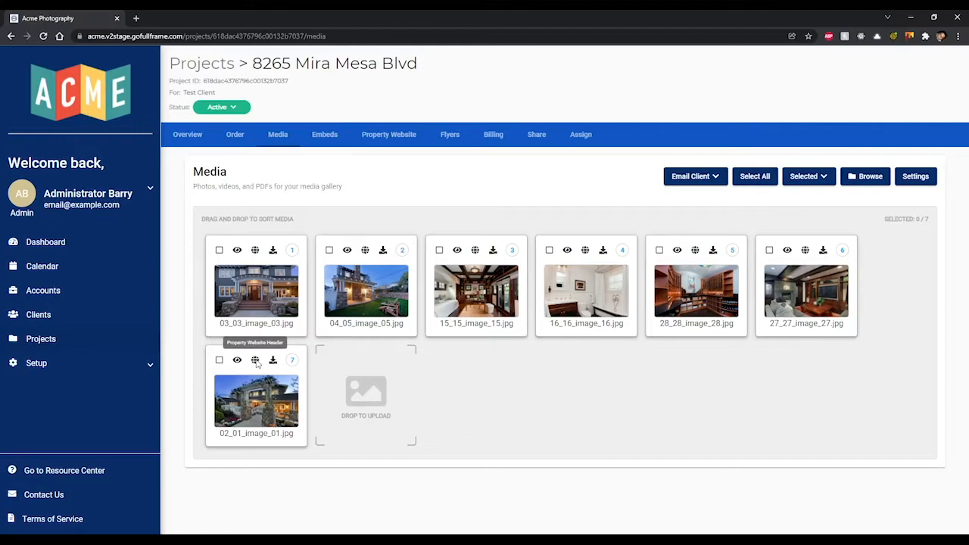
- After trying images 7 and 2, set 03_03_image_03.jpg as the website header
{"action": "left_click", "coordinate": [256, 251]}
{"action": "left_click", "coordinate": [256, 361]}
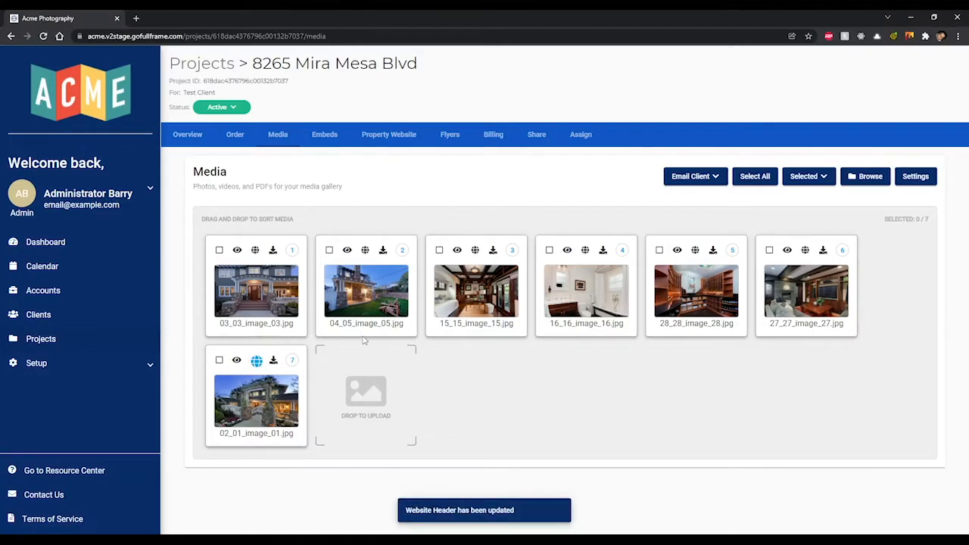
{"action": "left_click", "coordinate": [366, 250]}
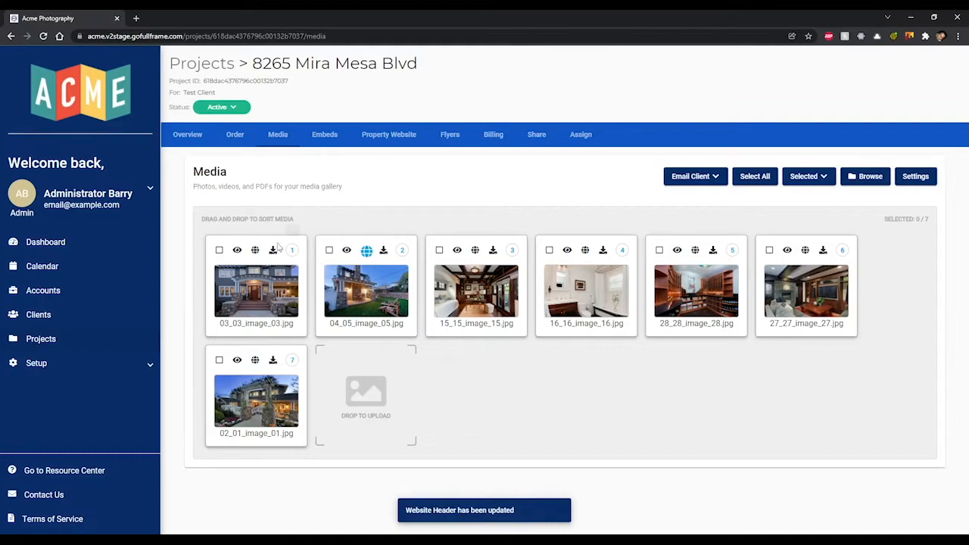
{"action": "left_click", "coordinate": [255, 250]}
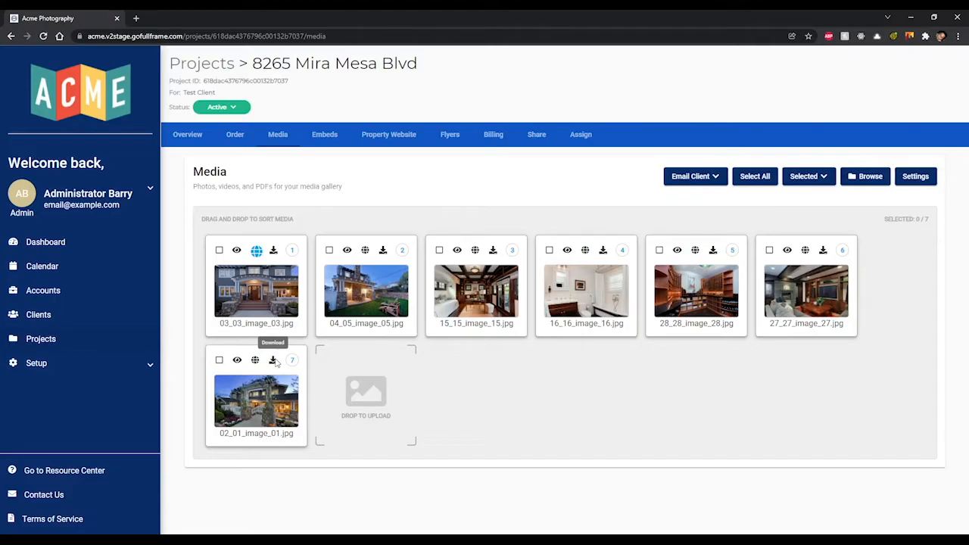
{"action": "mouse_move", "coordinate": [288, 419]}
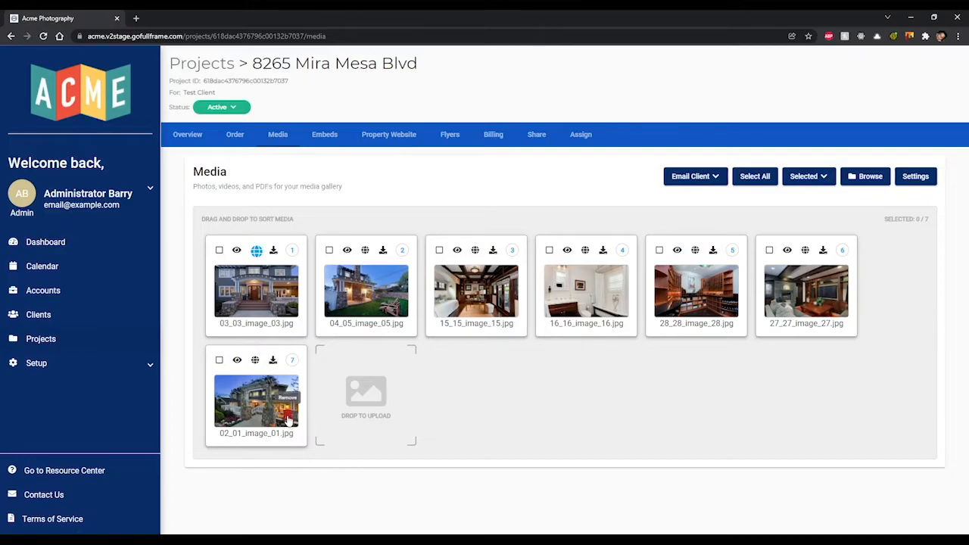
- Remove 02_01_image_01.jpg, check the Email Client options, and open the gallery Settings
{"action": "left_click", "coordinate": [288, 418]}
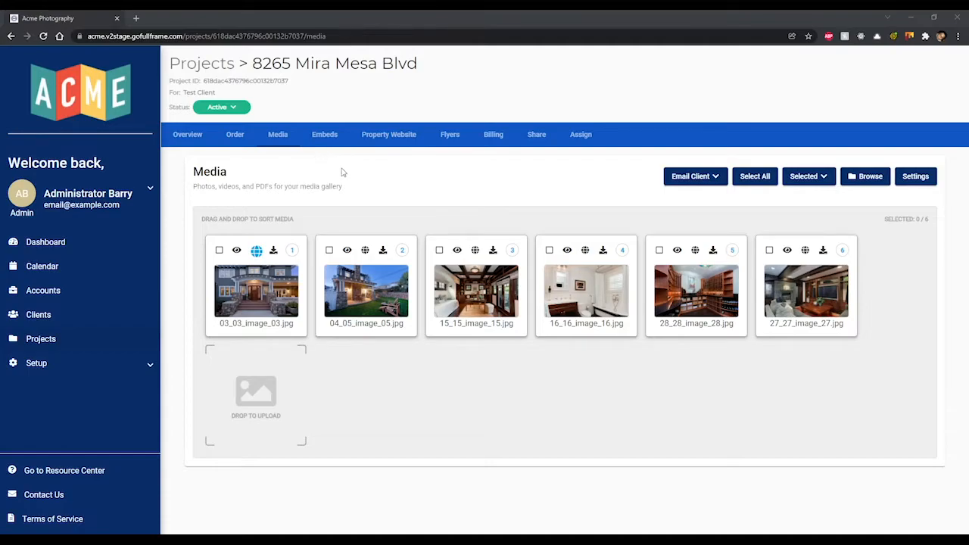
{"action": "left_click", "coordinate": [706, 179]}
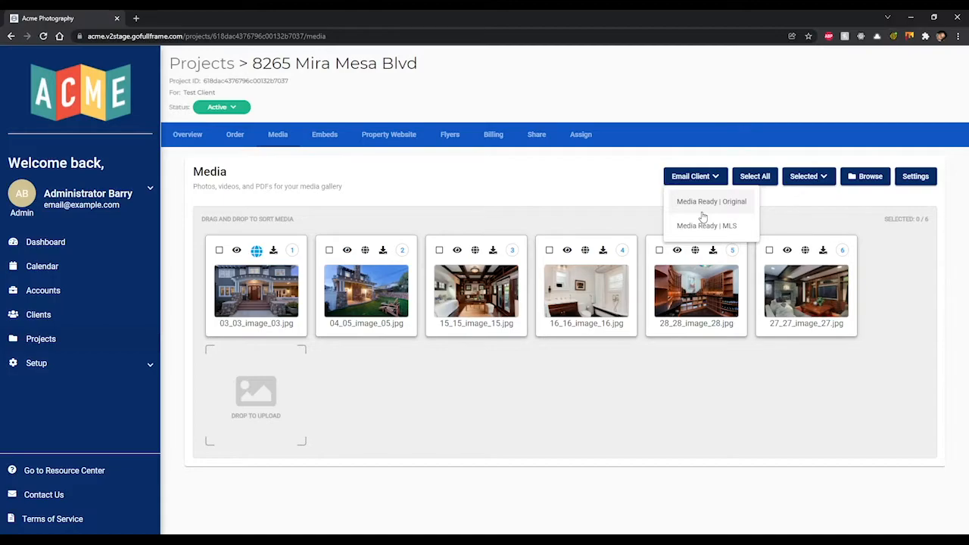
{"action": "left_click", "coordinate": [800, 210]}
{"action": "left_click", "coordinate": [913, 179]}
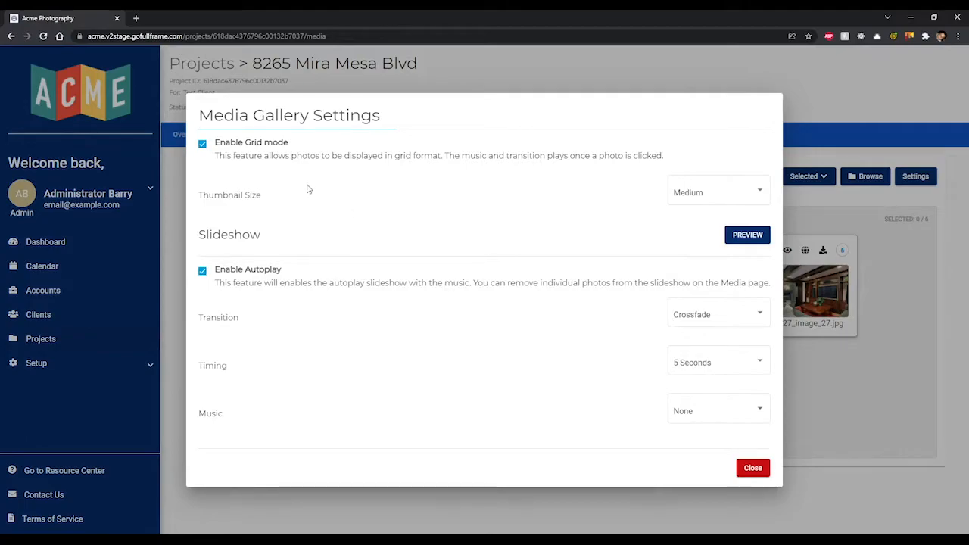
- Toggle grid mode off and on, and preview the gallery with Medium and Large thumbnails
{"action": "left_click", "coordinate": [202, 144]}
{"action": "left_click", "coordinate": [203, 144]}
{"action": "left_click", "coordinate": [724, 194]}
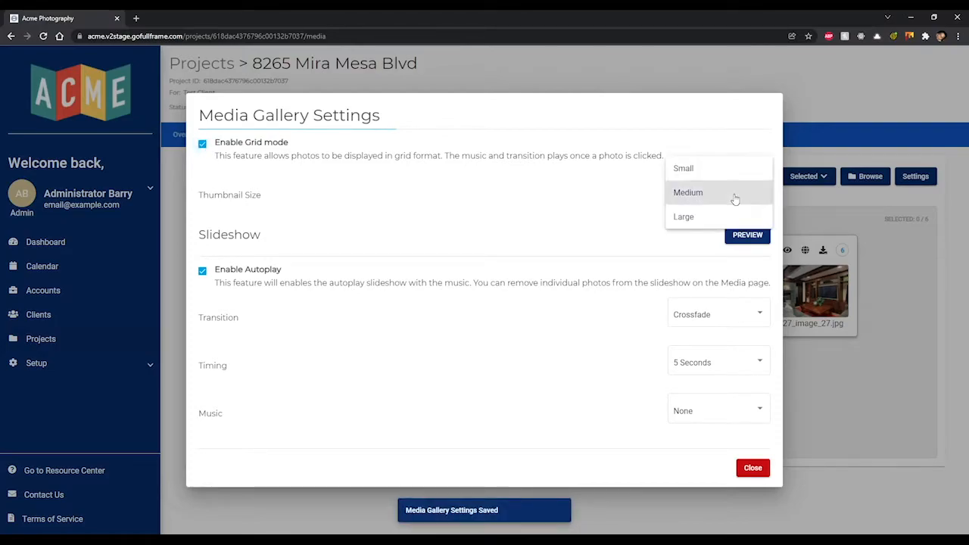
{"action": "left_click", "coordinate": [734, 194]}
{"action": "left_click", "coordinate": [747, 234]}
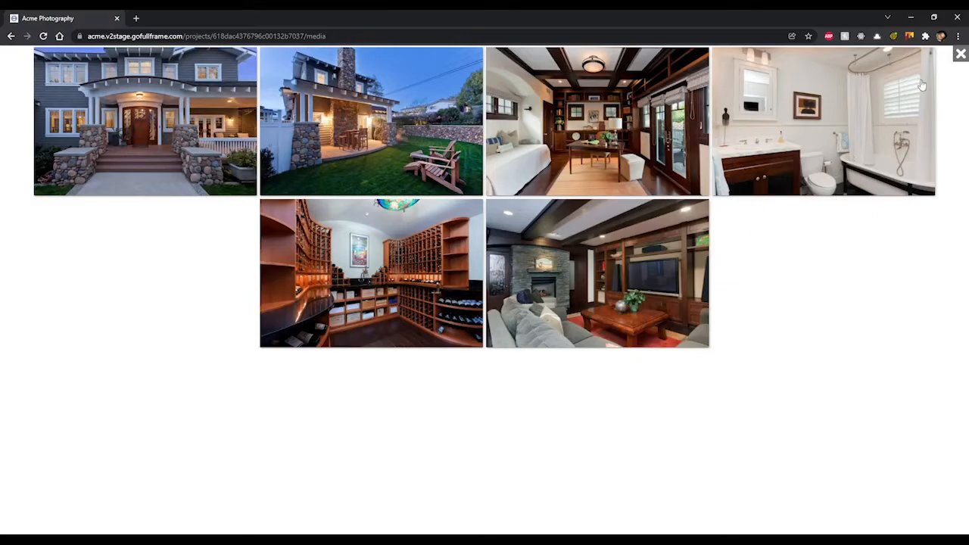
{"action": "left_click", "coordinate": [960, 54]}
{"action": "left_click", "coordinate": [714, 190]}
{"action": "left_click", "coordinate": [688, 217]}
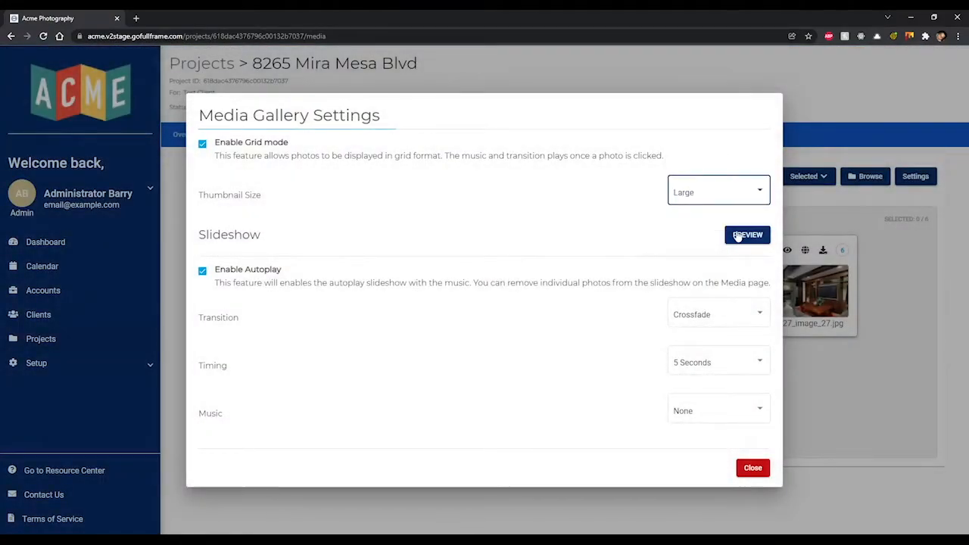
{"action": "left_click", "coordinate": [738, 236]}
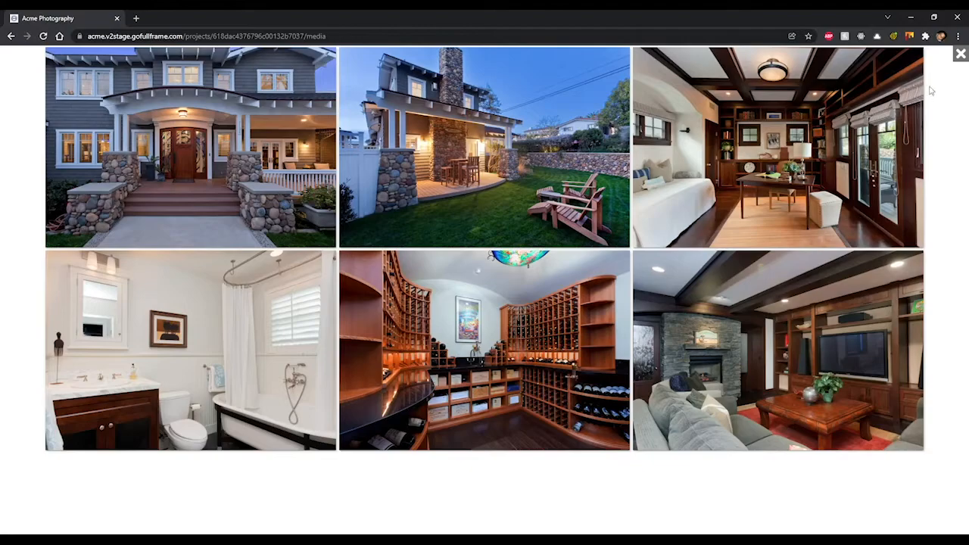
{"action": "left_click", "coordinate": [960, 54]}
- Preview Small thumbnails, then set the Thumbnail Size to Large
{"action": "left_click", "coordinate": [706, 190]}
{"action": "left_click", "coordinate": [720, 146]}
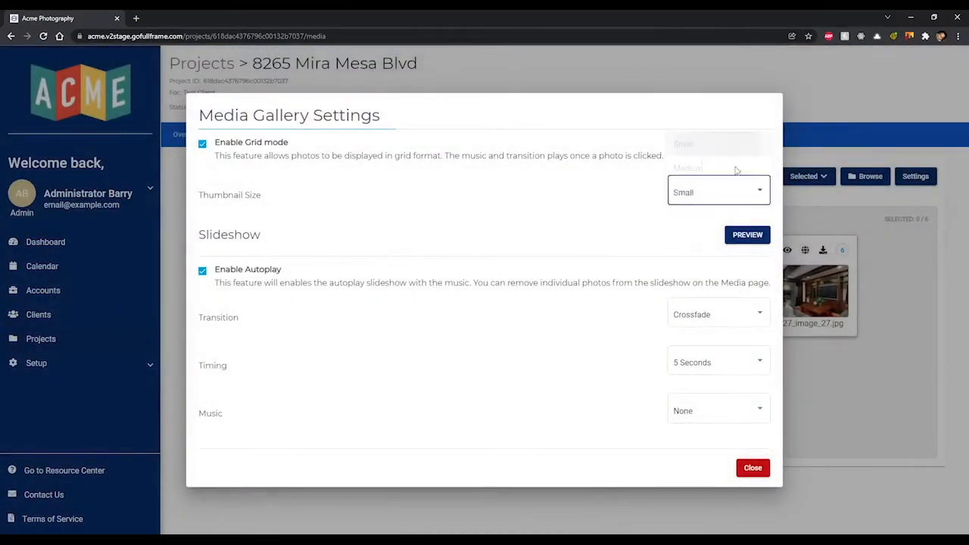
{"action": "left_click", "coordinate": [754, 234]}
{"action": "left_click", "coordinate": [959, 55]}
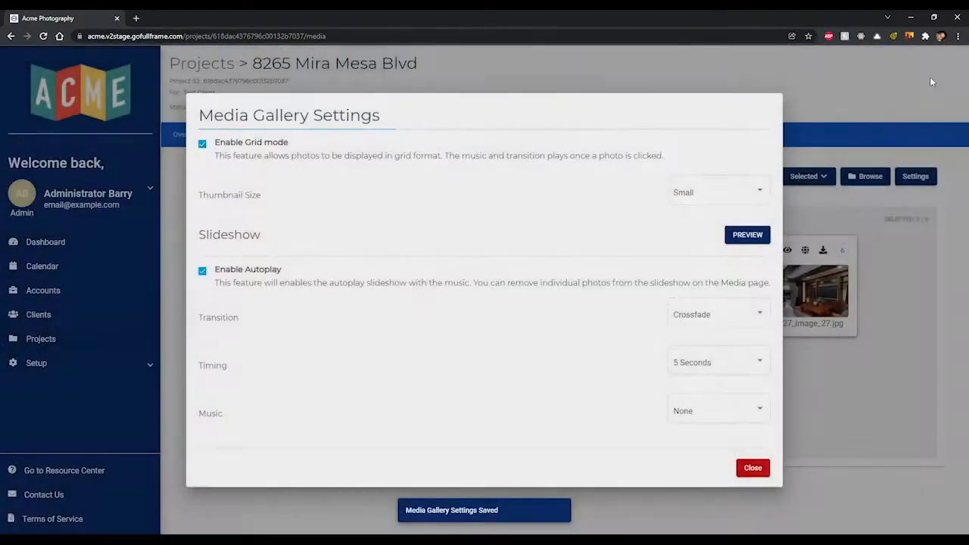
{"action": "left_click", "coordinate": [735, 191]}
{"action": "left_click", "coordinate": [715, 240]}
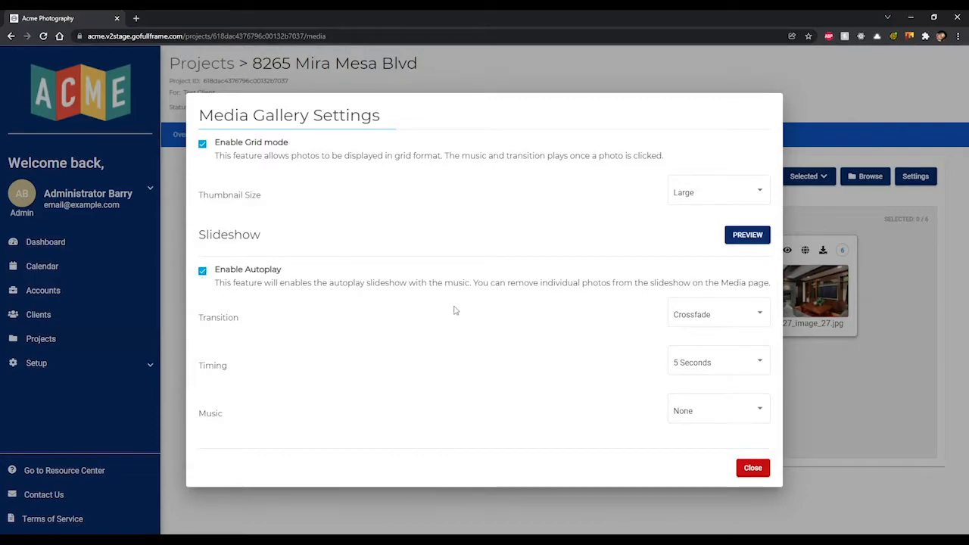
- Keep Crossfade transition, 5 Seconds timing and no music, and close the gallery settings
{"action": "left_click", "coordinate": [716, 320]}
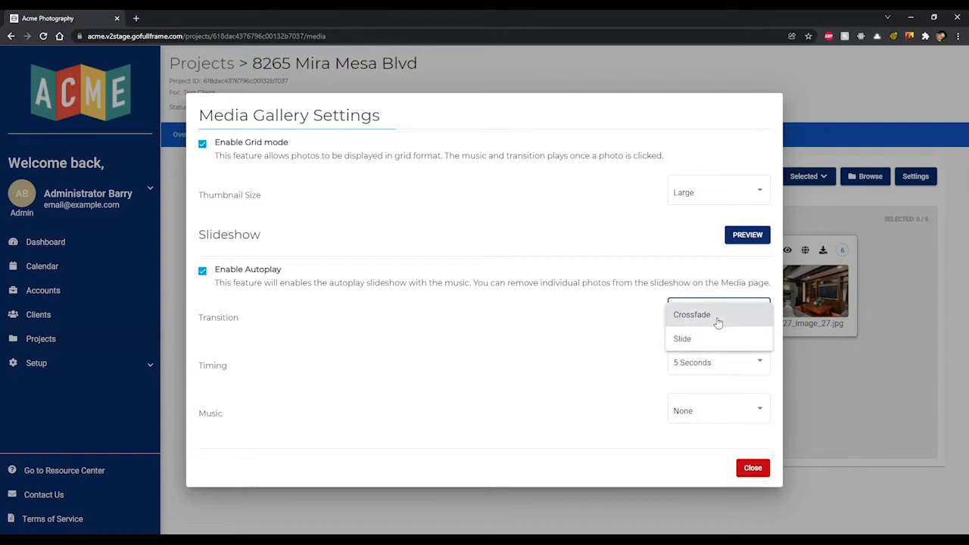
{"action": "left_click", "coordinate": [658, 362]}
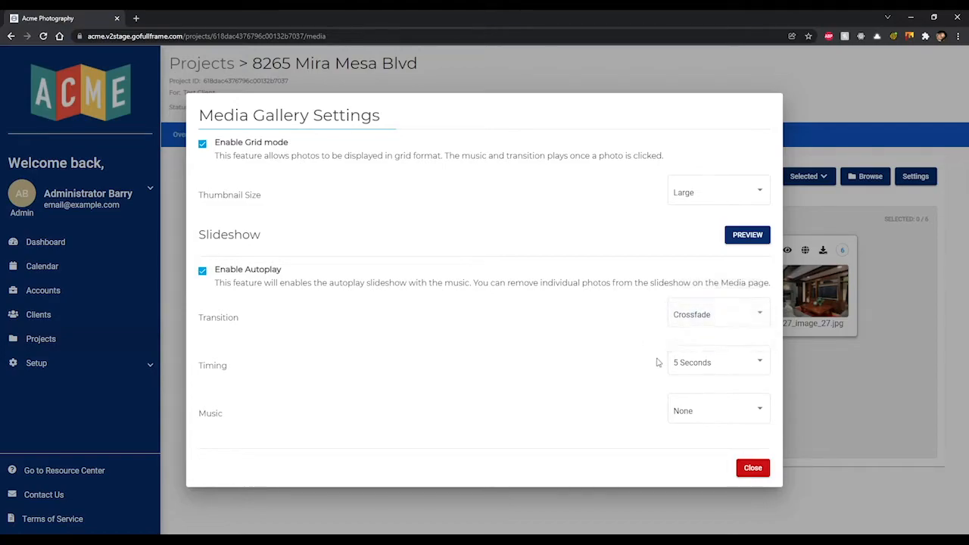
{"action": "left_click", "coordinate": [703, 362]}
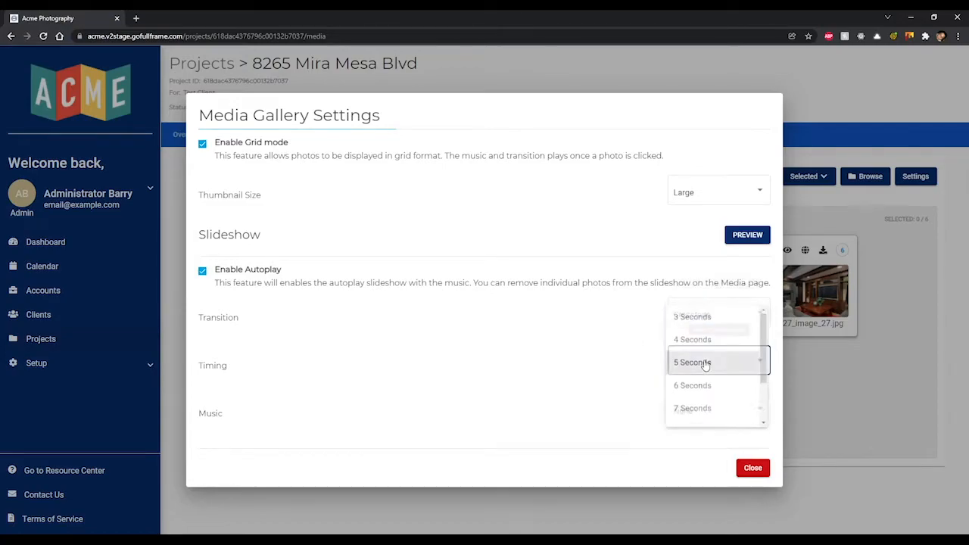
{"action": "left_click", "coordinate": [630, 389]}
{"action": "left_click", "coordinate": [714, 409]}
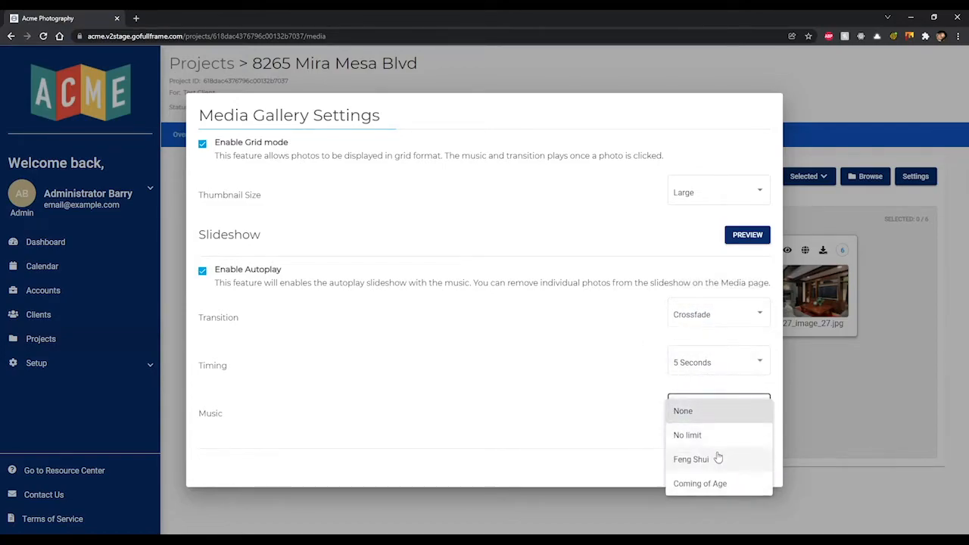
{"action": "left_click", "coordinate": [635, 430]}
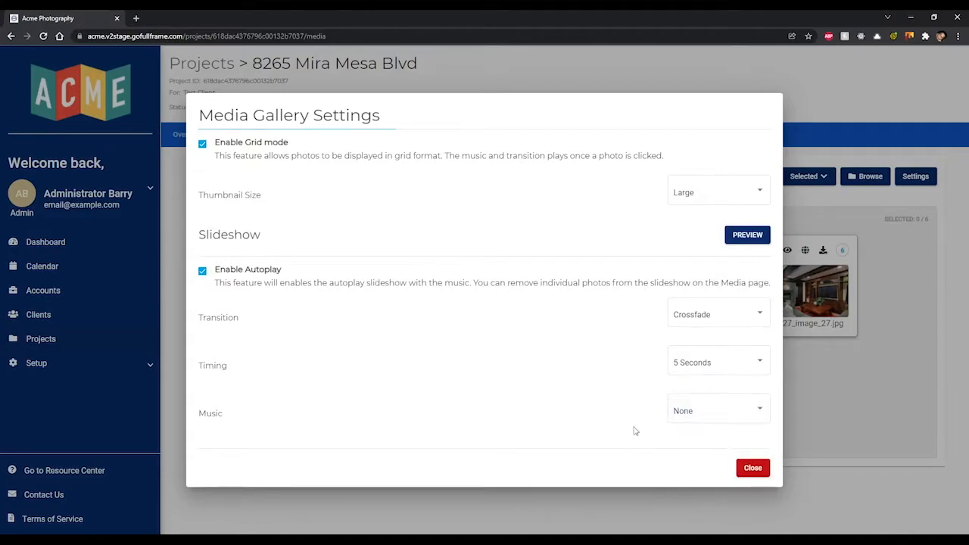
{"action": "left_click", "coordinate": [754, 470]}
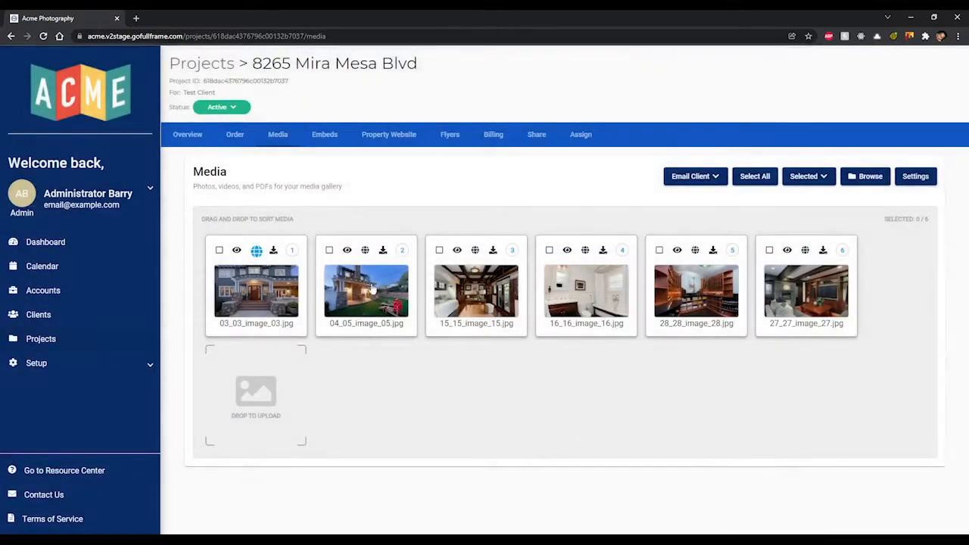
- Go to the project's Embeds page and open the New Embed type list
{"action": "left_click", "coordinate": [331, 138]}
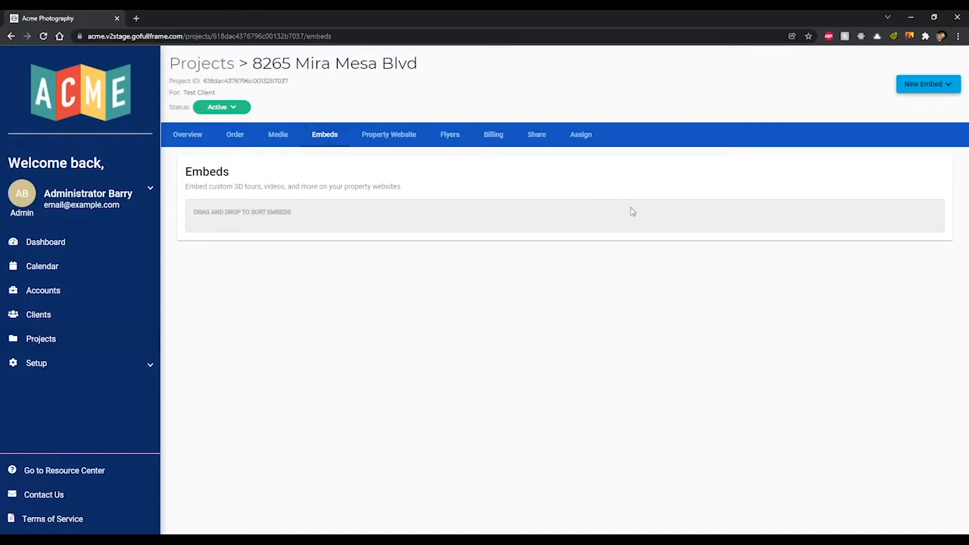
{"action": "left_click", "coordinate": [927, 87]}
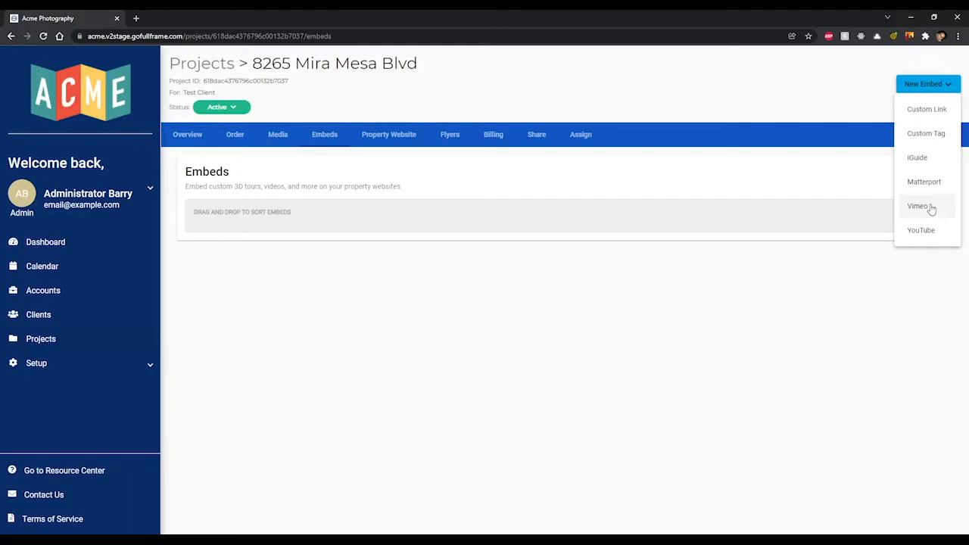
- Start a Custom Tag embed and edit its navigation and section titles
{"action": "left_click", "coordinate": [929, 134]}
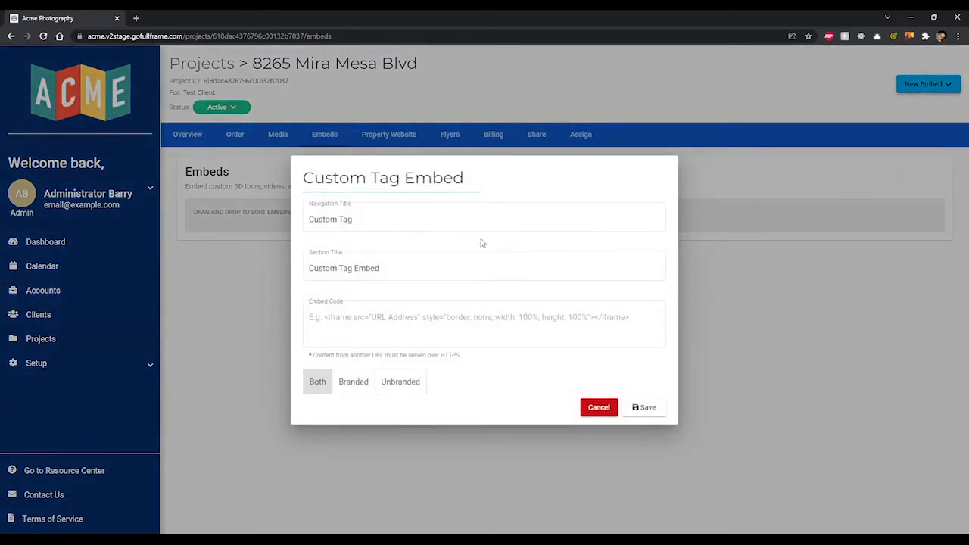
{"action": "left_click", "coordinate": [392, 219]}
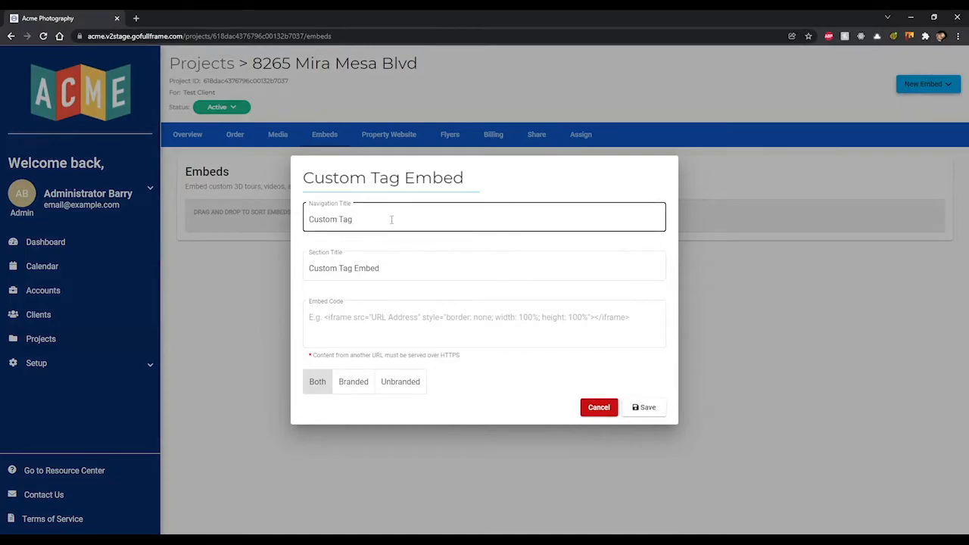
{"action": "left_click", "coordinate": [393, 266]}
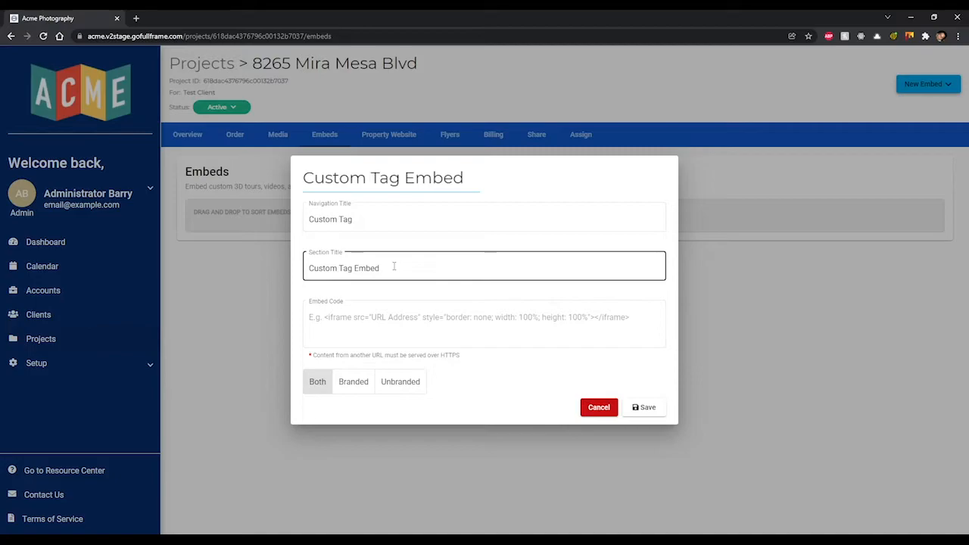
{"action": "left_click", "coordinate": [391, 250]}
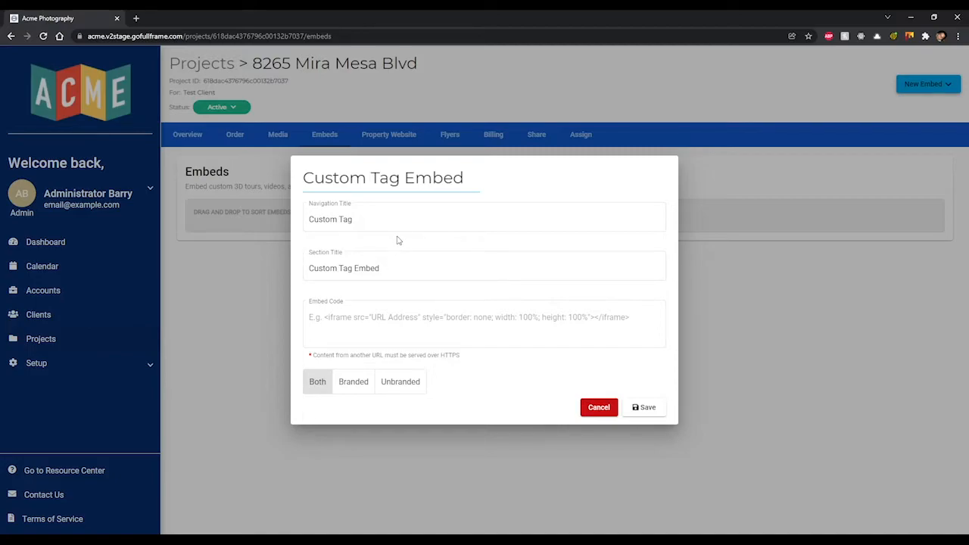
{"action": "left_click", "coordinate": [394, 256]}
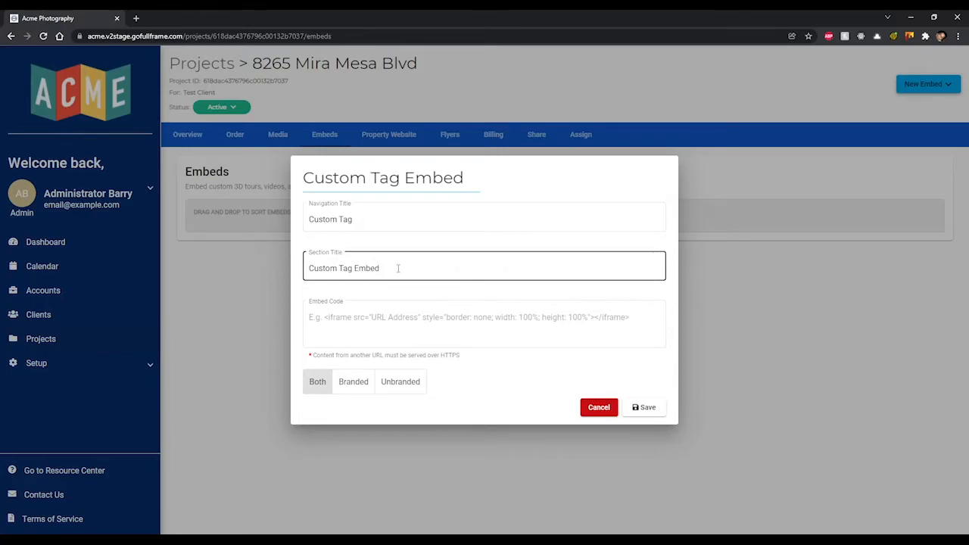
{"action": "left_click", "coordinate": [412, 289]}
- Try the Branded, Unbranded and Both display options, cancel the Custom Tag embed, and reopen New Embed
{"action": "left_click", "coordinate": [422, 314]}
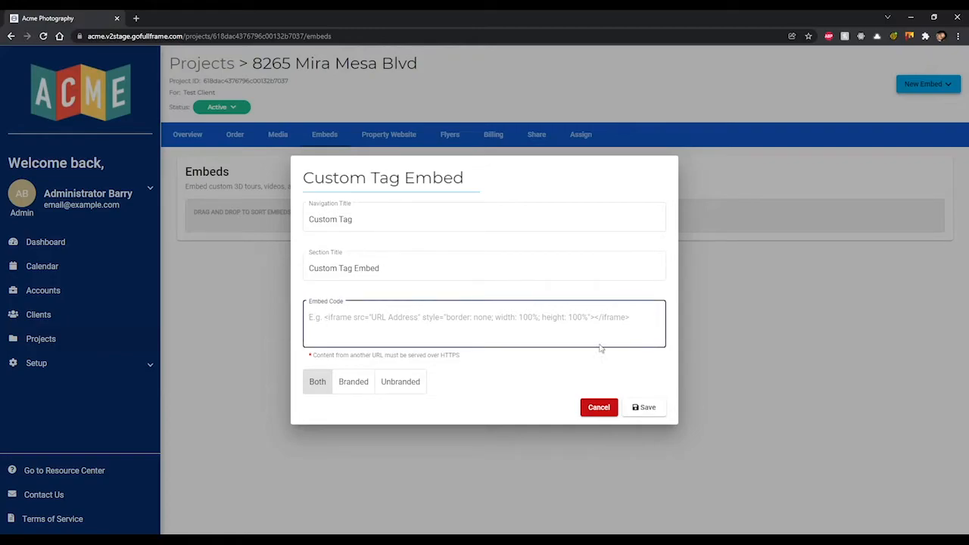
{"action": "left_click", "coordinate": [365, 385]}
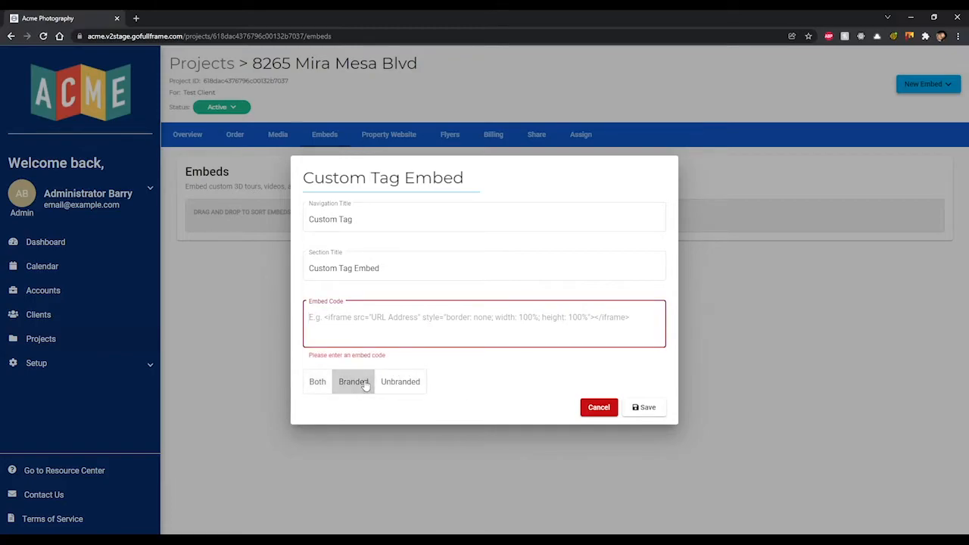
{"action": "left_click", "coordinate": [402, 384]}
{"action": "left_click", "coordinate": [316, 381]}
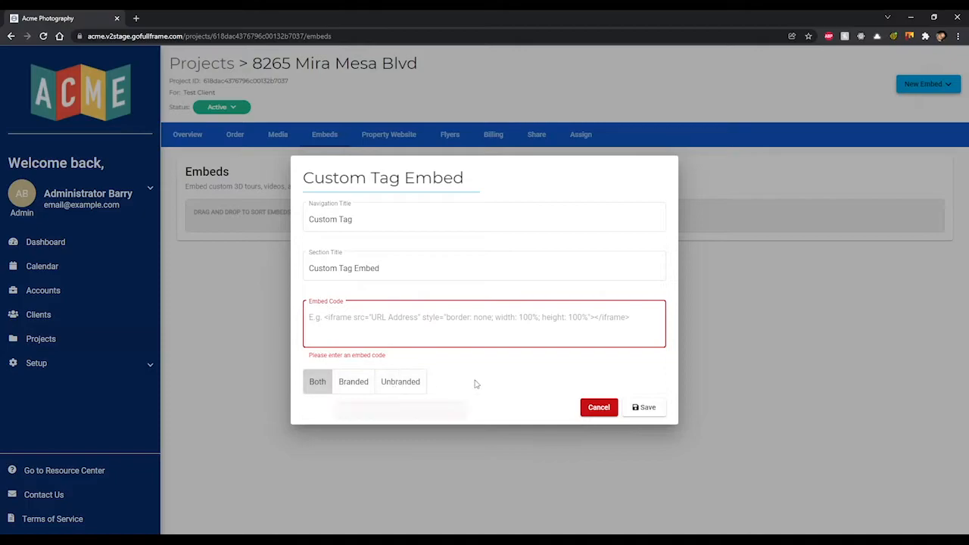
{"action": "left_click", "coordinate": [598, 408]}
{"action": "left_click", "coordinate": [938, 86]}
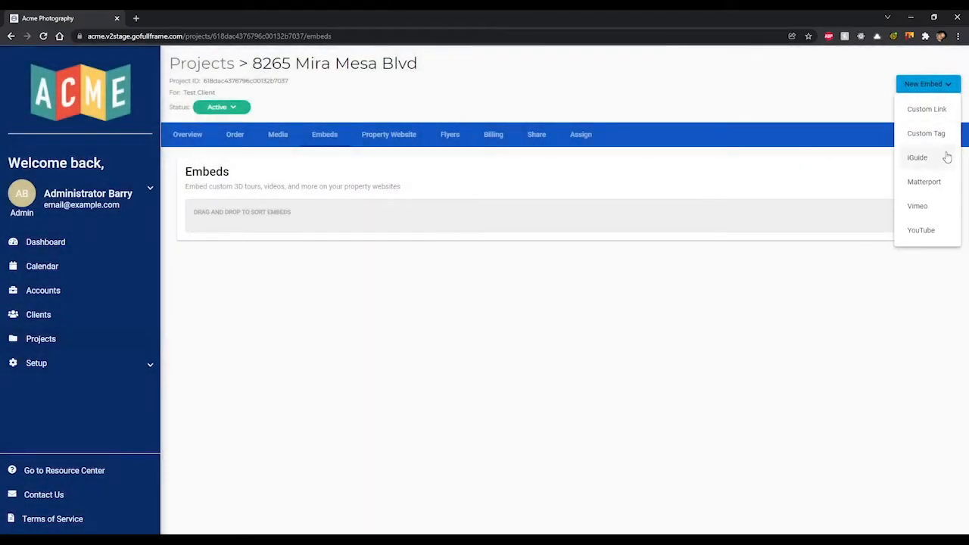
- Start a Vimeo embed and rename its navigation and section titles to 'Virtual Tour'
{"action": "left_click", "coordinate": [918, 207]}
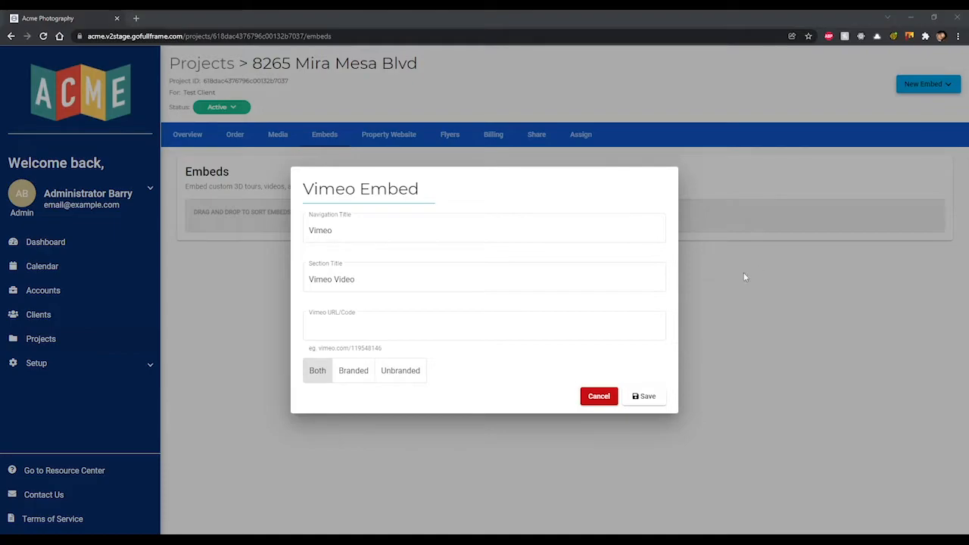
{"action": "left_click", "coordinate": [453, 238]}
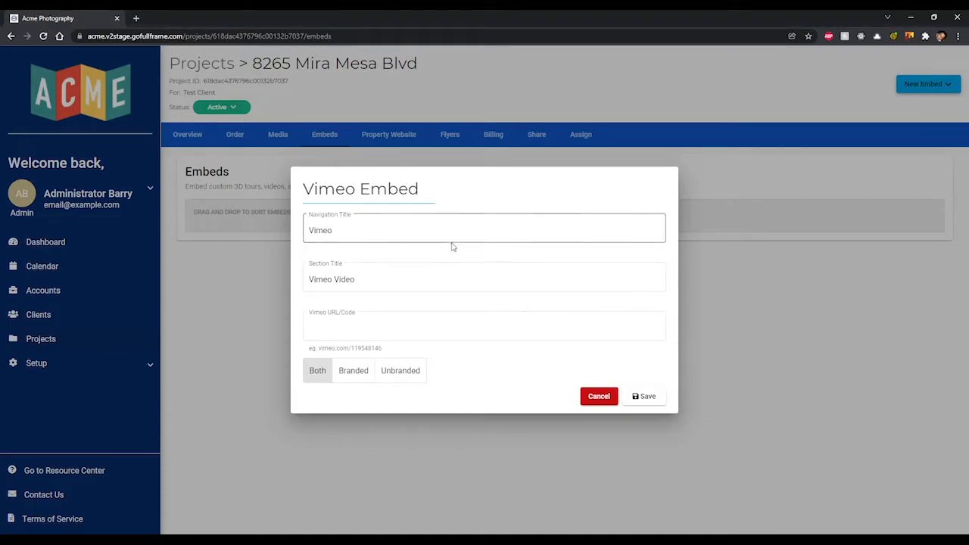
{"action": "left_click_drag", "start_coordinate": [334, 230], "coordinate": [311, 229]}
{"action": "type", "text": "Vi"}
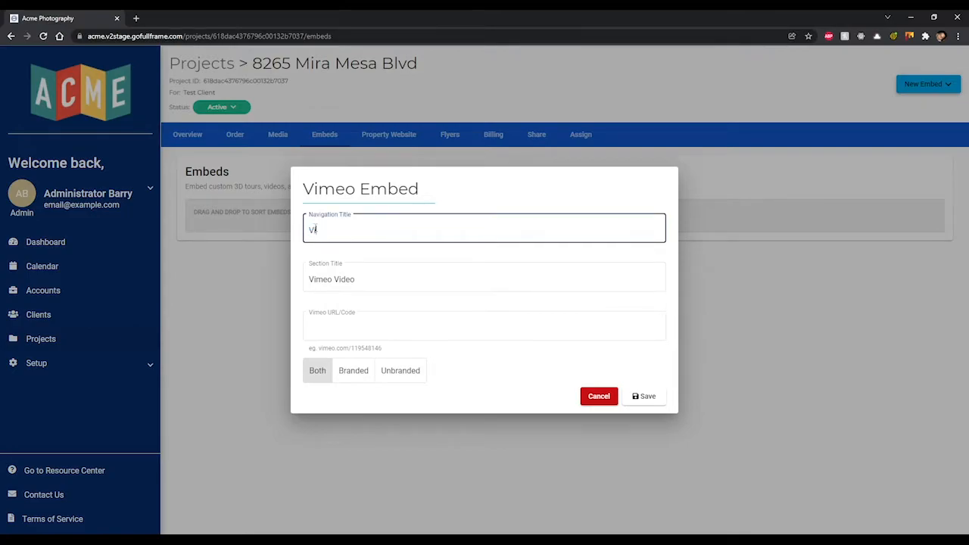
{"action": "type", "text": "rtual Tour"}
{"action": "left_click_drag", "start_coordinate": [384, 277], "coordinate": [295, 283]}
{"action": "type", "text": "Virtual Tour"}
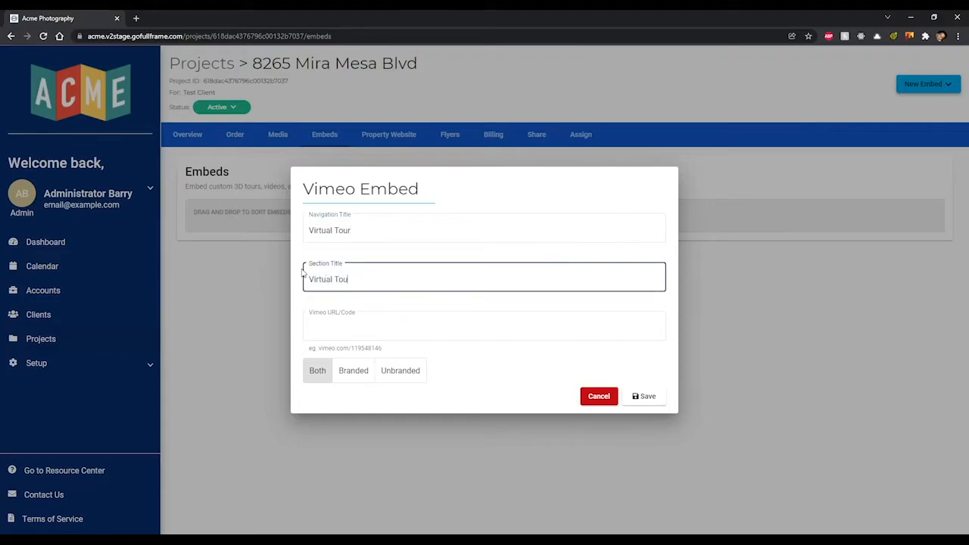
- Paste video code 403012765, show it on the Branded site only, and save
{"action": "left_click", "coordinate": [342, 323]}
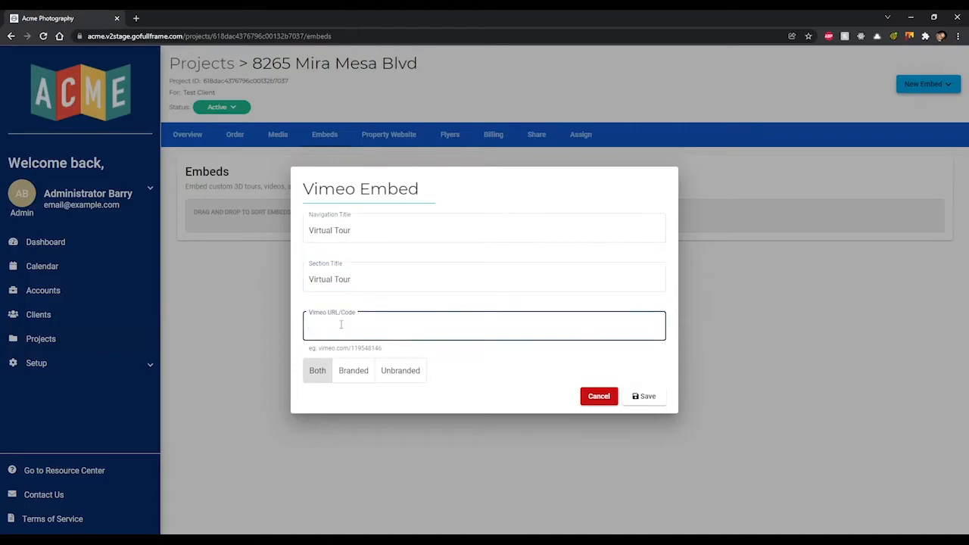
{"action": "type", "text": "403012765"}
{"action": "left_click", "coordinate": [445, 352]}
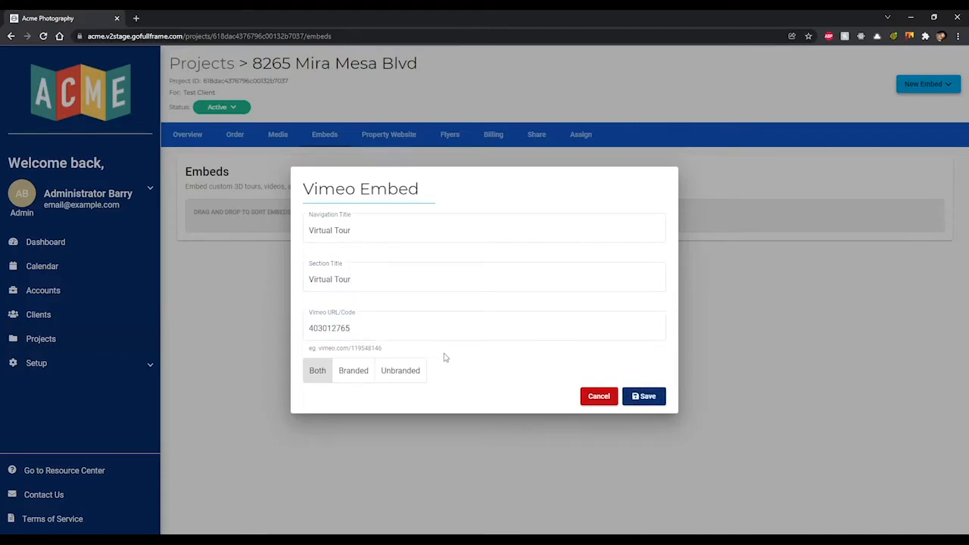
{"action": "left_click", "coordinate": [354, 371]}
{"action": "left_click", "coordinate": [647, 400]}
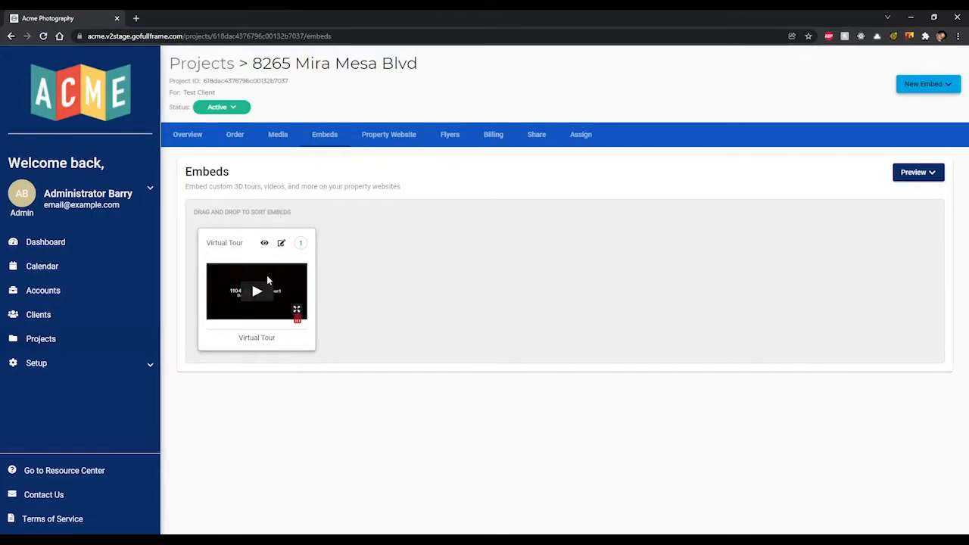
{"action": "left_click_drag", "start_coordinate": [253, 262], "coordinate": [431, 243]}
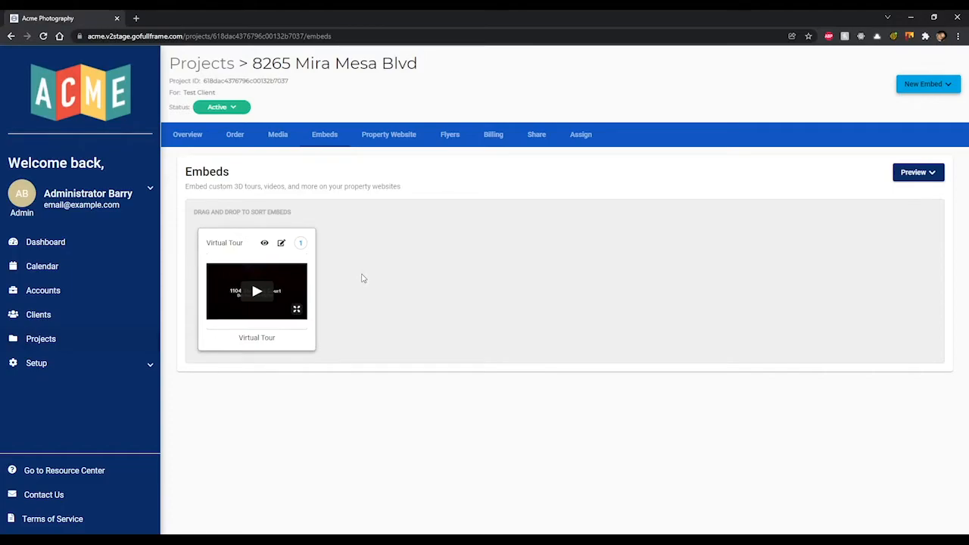
{"action": "left_click", "coordinate": [265, 247]}
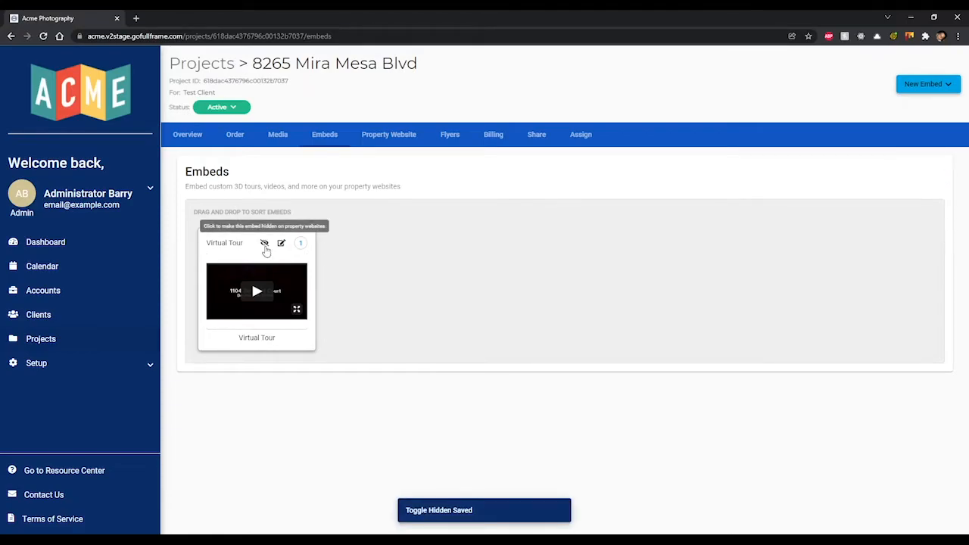
{"action": "left_click", "coordinate": [265, 248]}
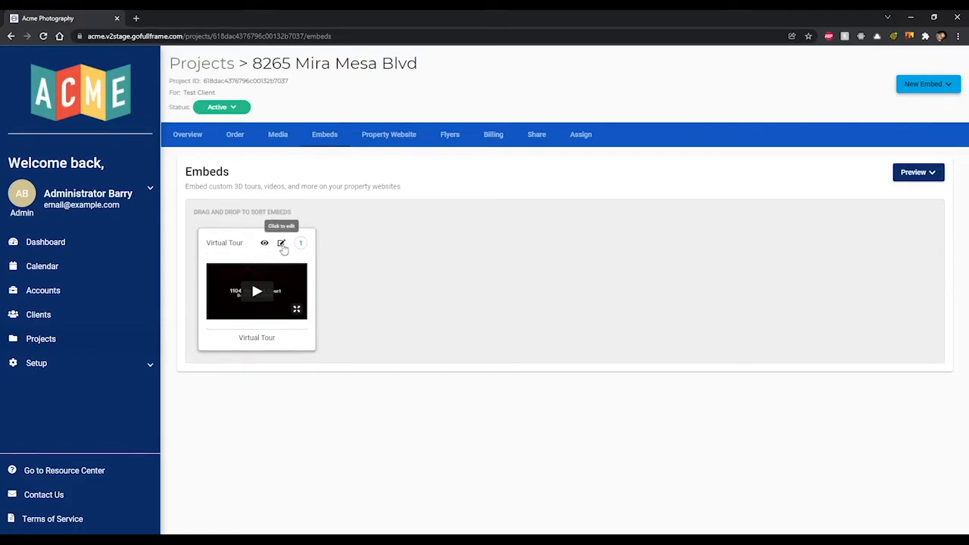
- Edit the Virtual Tour embed to display on both branded and unbranded sites
{"action": "left_click", "coordinate": [282, 243]}
{"action": "left_click", "coordinate": [384, 279]}
{"action": "left_click", "coordinate": [396, 324]}
{"action": "left_click", "coordinate": [327, 369]}
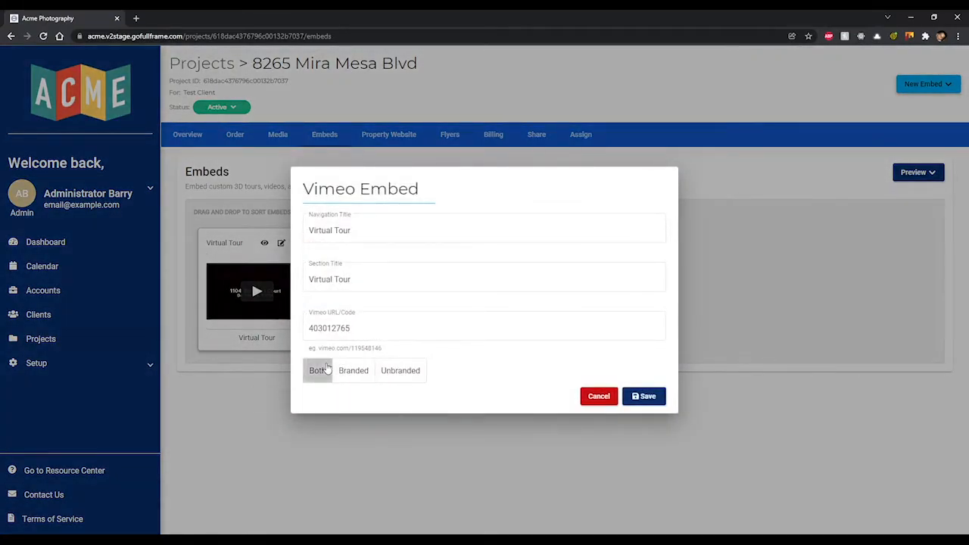
{"action": "left_click", "coordinate": [648, 396]}
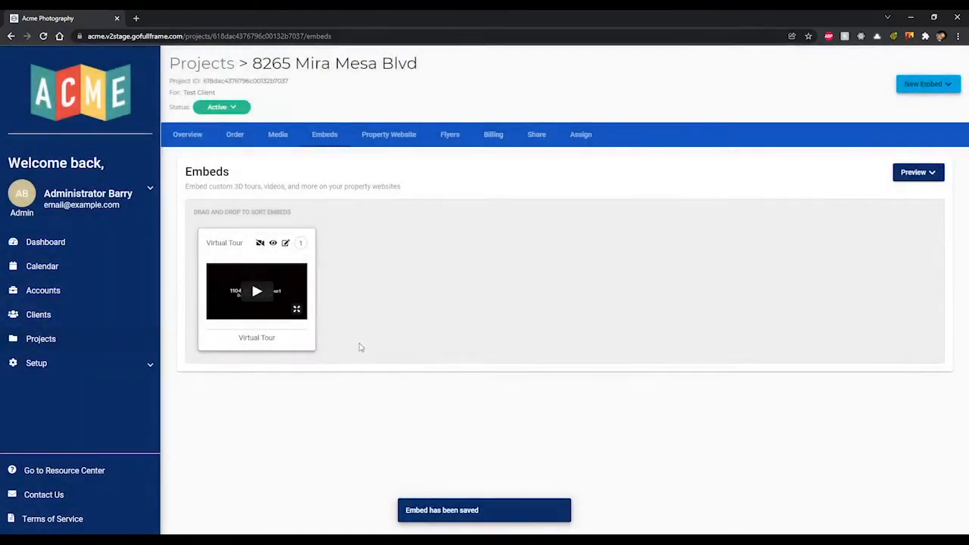
- Enable Virtual Tour on the Video Only website and test-play its video
{"action": "left_click", "coordinate": [260, 243]}
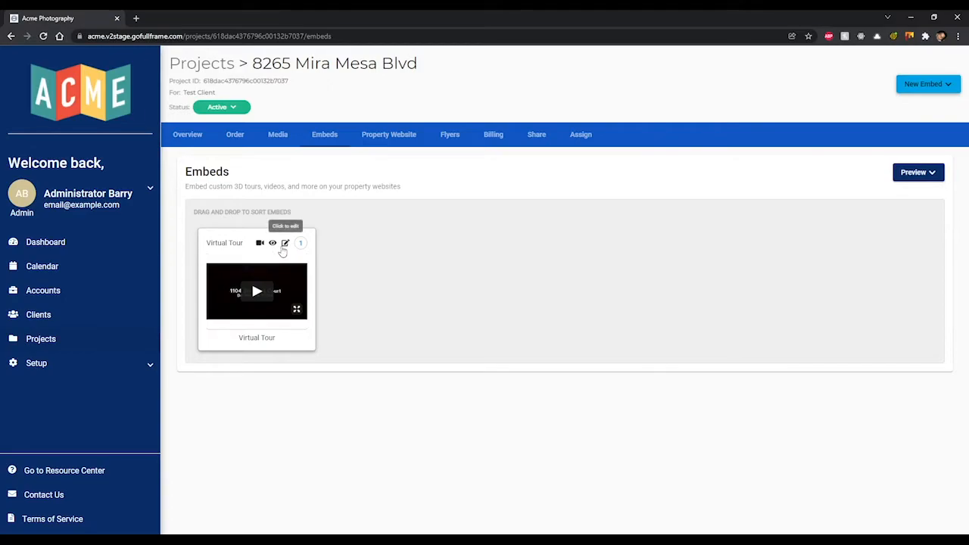
{"action": "left_click", "coordinate": [284, 244]}
{"action": "left_click", "coordinate": [602, 398]}
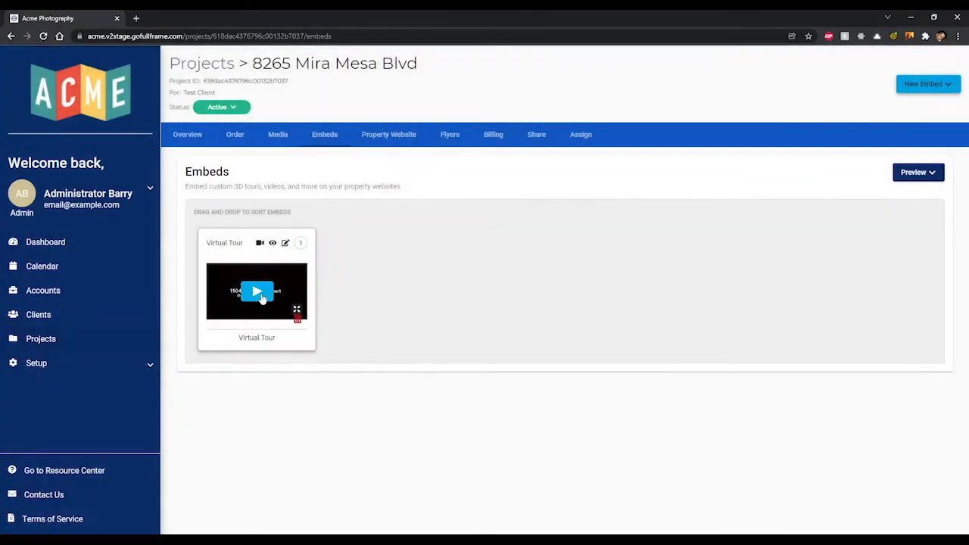
{"action": "left_click", "coordinate": [261, 296]}
{"action": "left_click", "coordinate": [260, 296]}
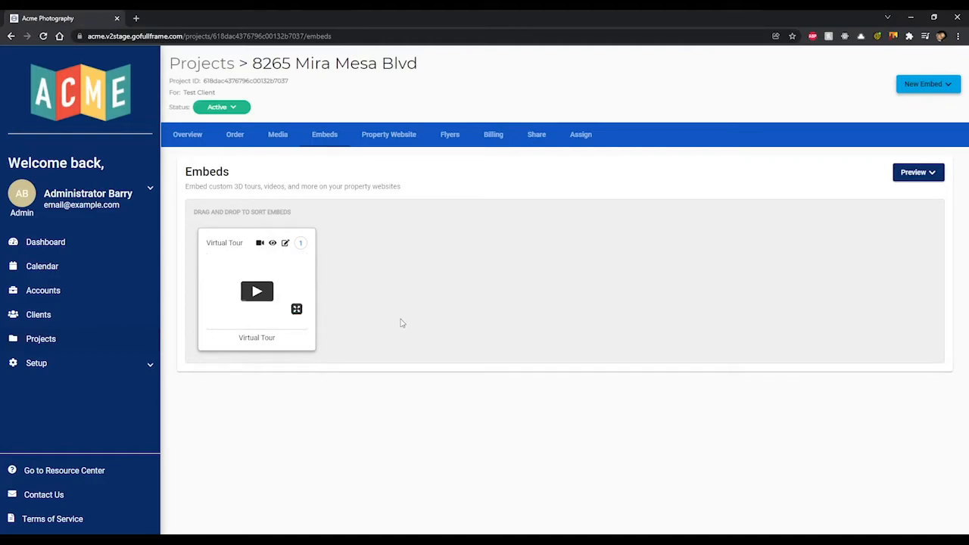
- Open the Property Website settings and toggle Enable Property Website off and back on
{"action": "left_click", "coordinate": [386, 144]}
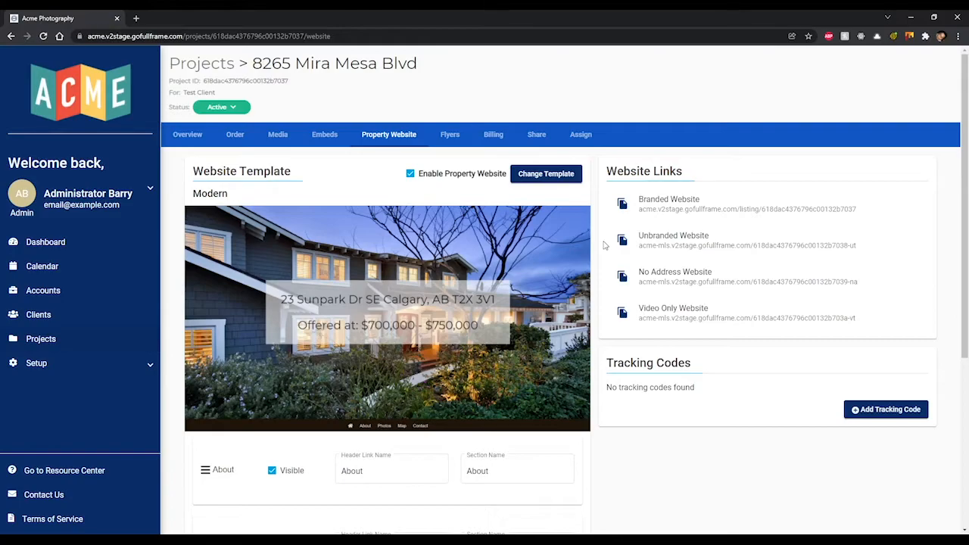
{"action": "scroll", "coordinate": [604, 241], "scroll_direction": "down", "scroll_amount": 1}
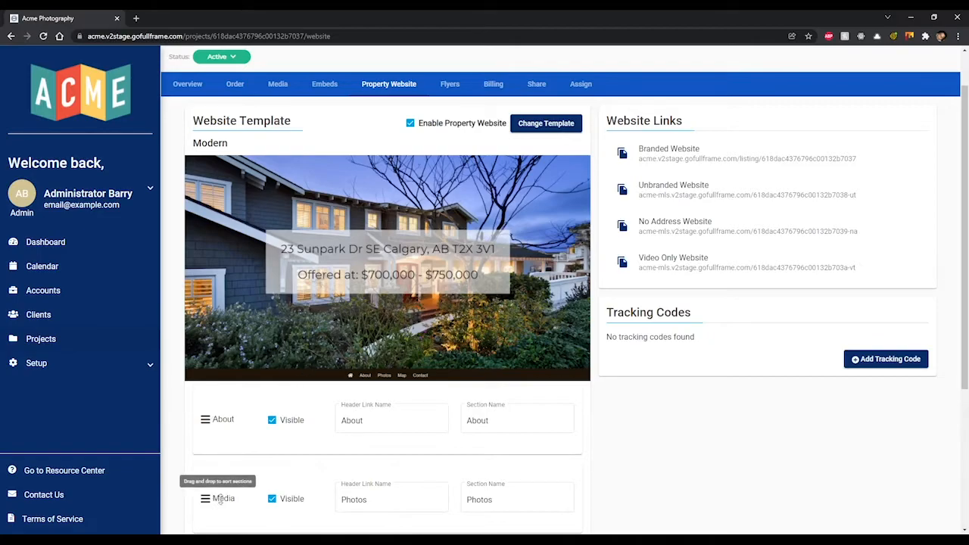
{"action": "left_click", "coordinate": [411, 124]}
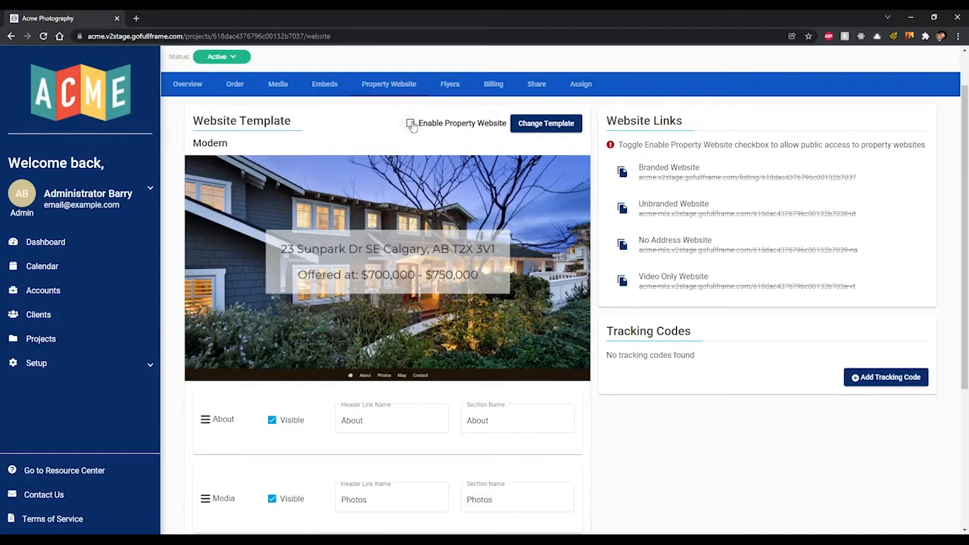
{"action": "left_click", "coordinate": [410, 123]}
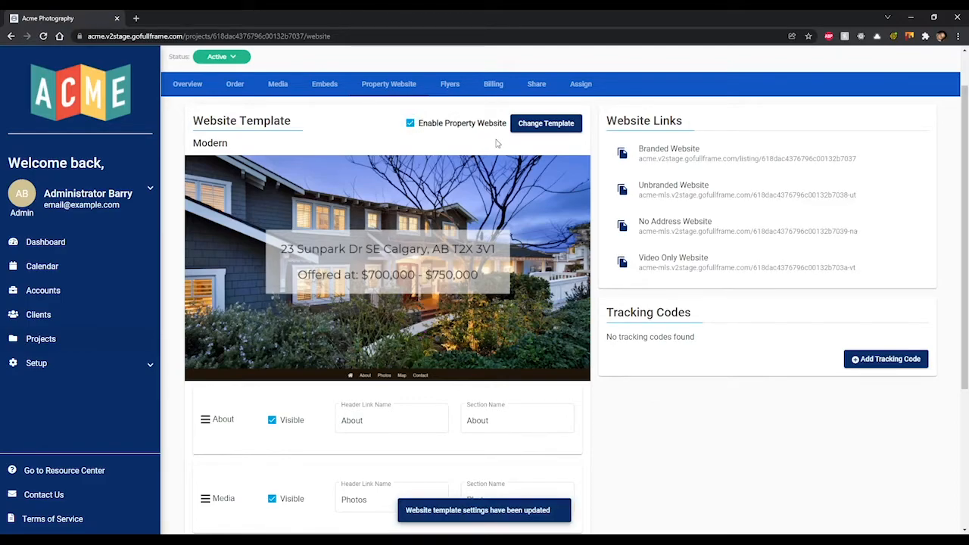
- Change the property website template from Modern to Blocks
{"action": "left_click", "coordinate": [546, 125]}
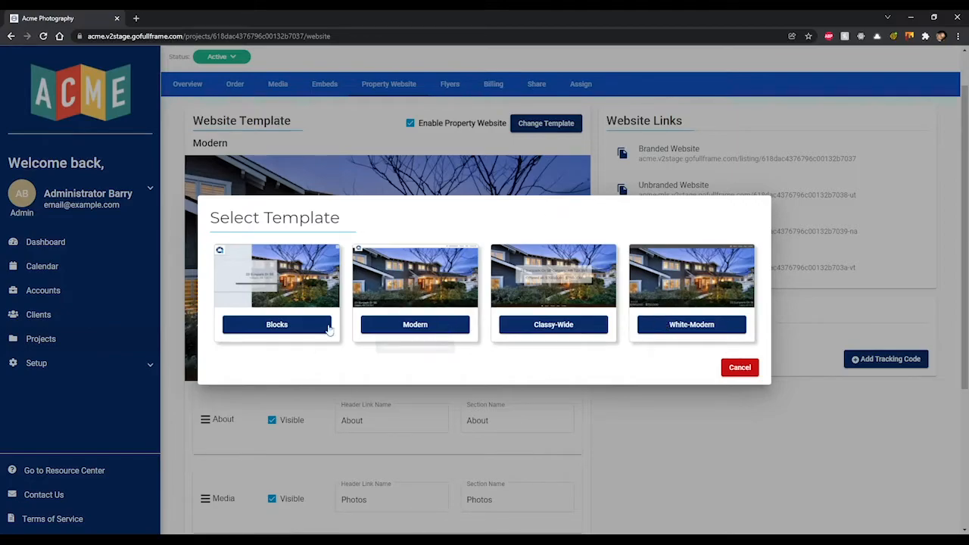
{"action": "left_click", "coordinate": [287, 324]}
{"action": "scroll", "coordinate": [612, 390], "scroll_direction": "down", "scroll_amount": 3}
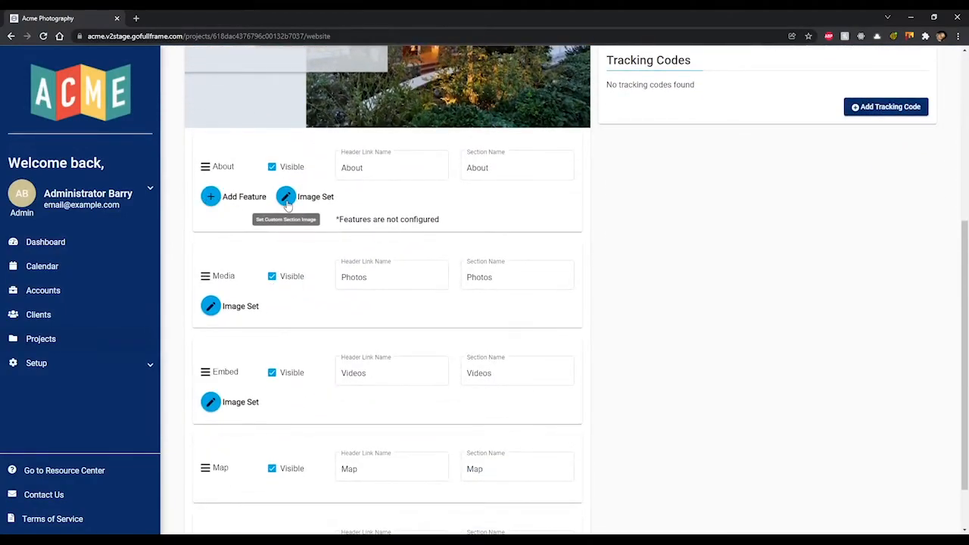
- Add the About feature 'Awesome backyard deck!' and choose the second photo as its section image
{"action": "left_click", "coordinate": [211, 197]}
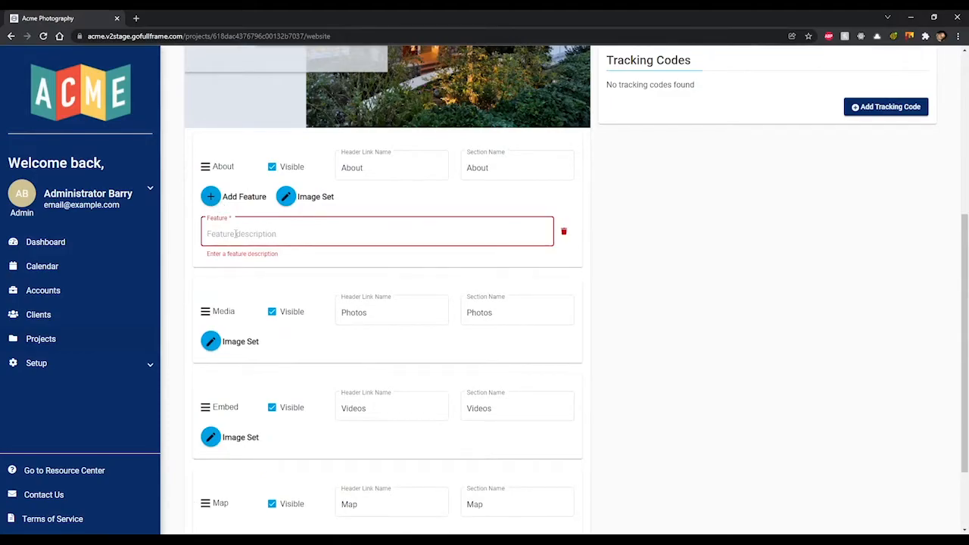
{"action": "left_click", "coordinate": [564, 232]}
{"action": "left_click", "coordinate": [286, 197]}
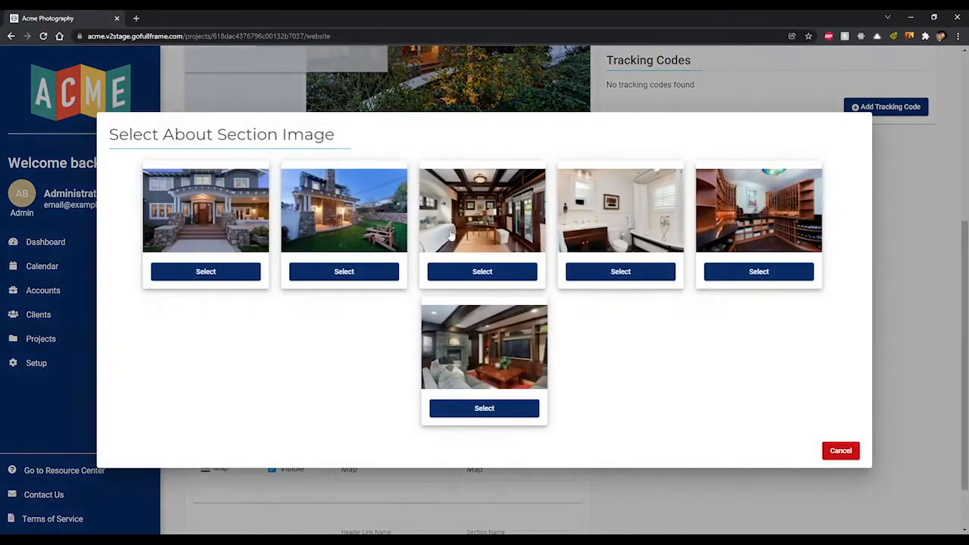
{"action": "left_click", "coordinate": [837, 452]}
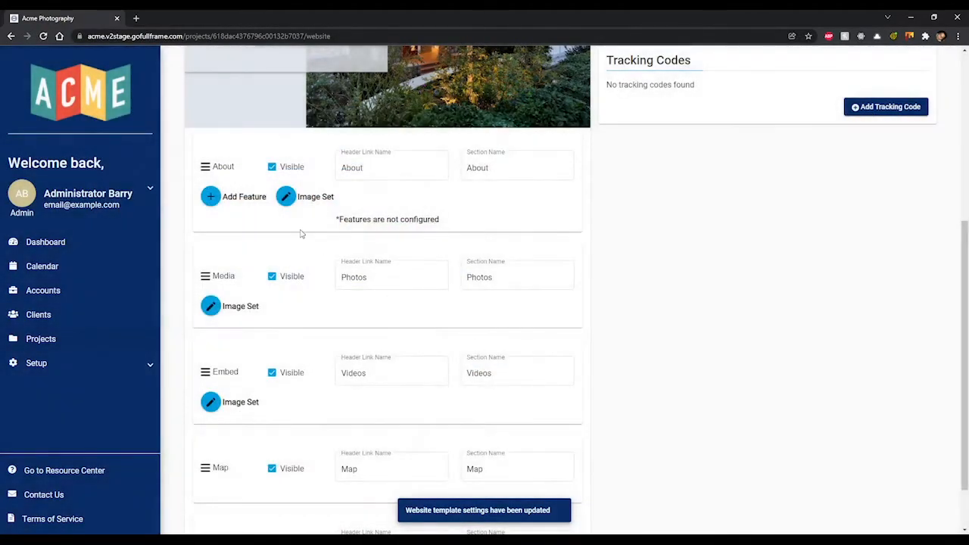
{"action": "left_click", "coordinate": [208, 198]}
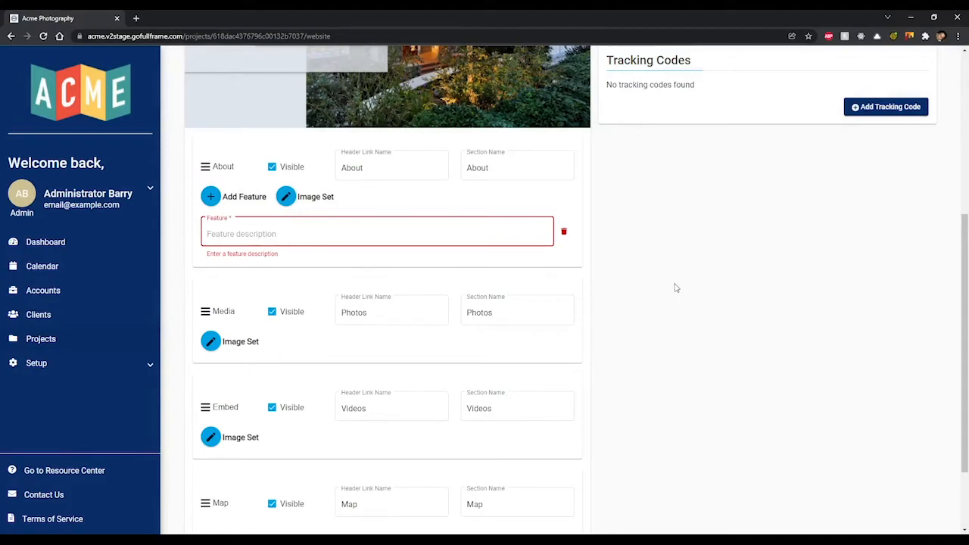
{"action": "type", "text": "Awesome bakc"}
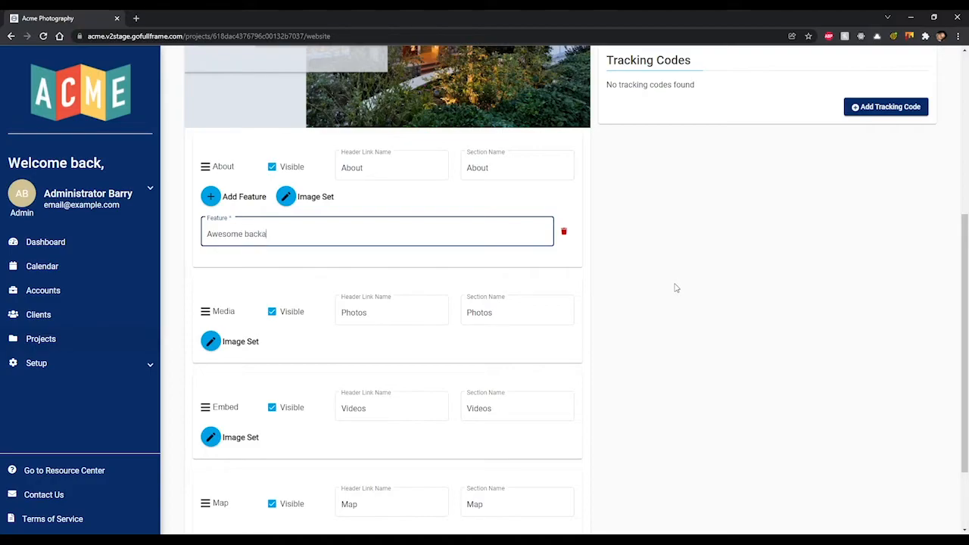
{"action": "type", "text": "eck!"}
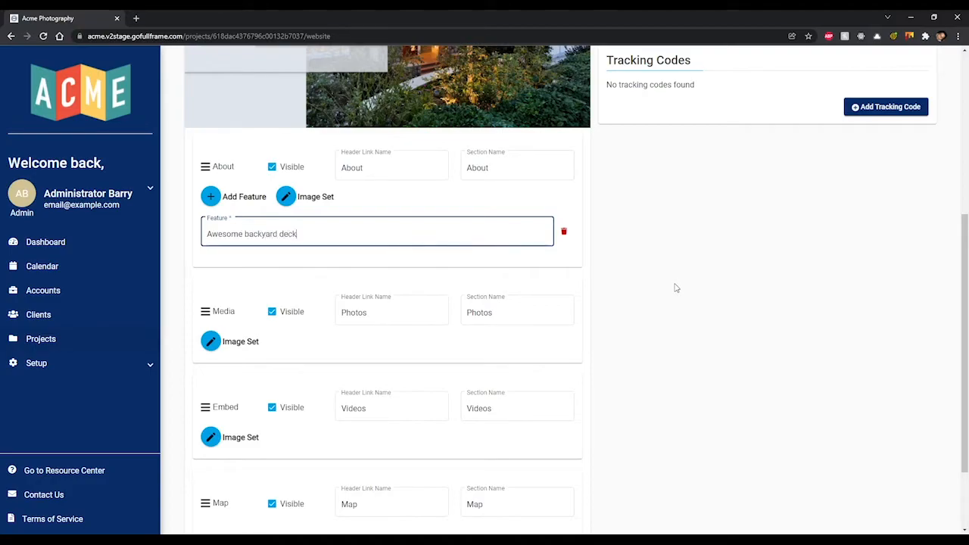
{"action": "left_click", "coordinate": [294, 202]}
{"action": "left_click", "coordinate": [359, 272]}
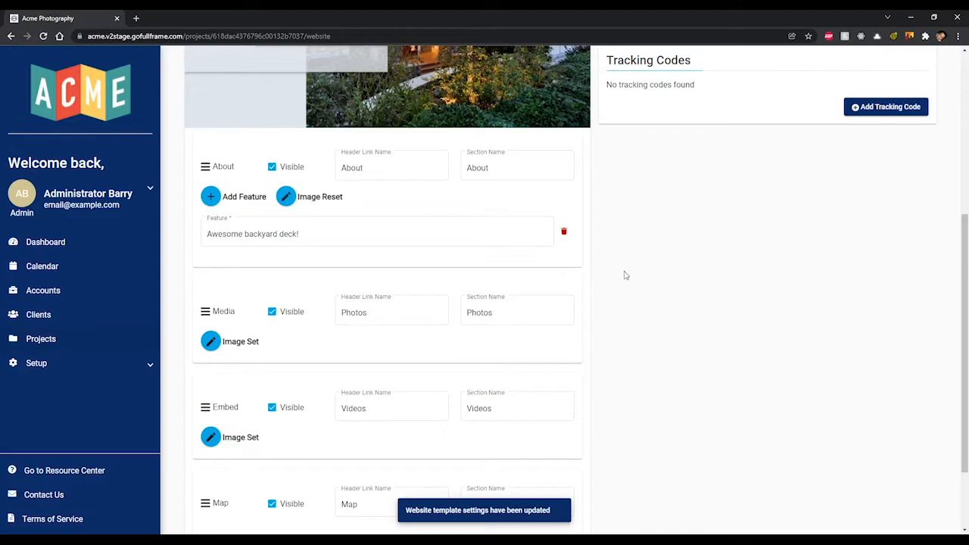
{"action": "scroll", "coordinate": [625, 275], "scroll_direction": "down", "scroll_amount": 2}
{"action": "mouse_move", "coordinate": [217, 218]}
{"action": "left_mouse_down"}
{"action": "mouse_move", "coordinate": [197, 306]}
{"action": "mouse_move", "coordinate": [220, 215]}
{"action": "left_mouse_up"}
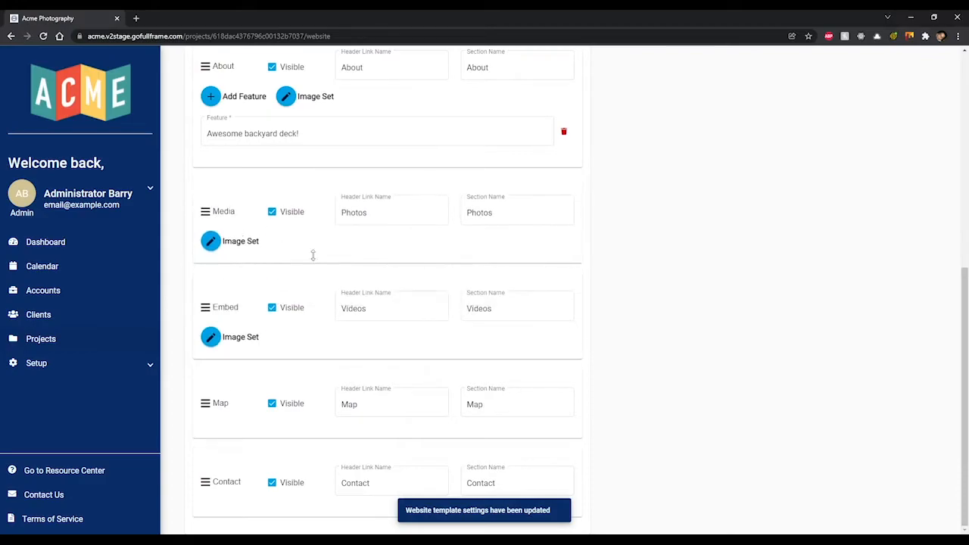
{"action": "scroll", "coordinate": [277, 232], "scroll_direction": "up", "scroll_amount": 1}
{"action": "left_click", "coordinate": [271, 119]}
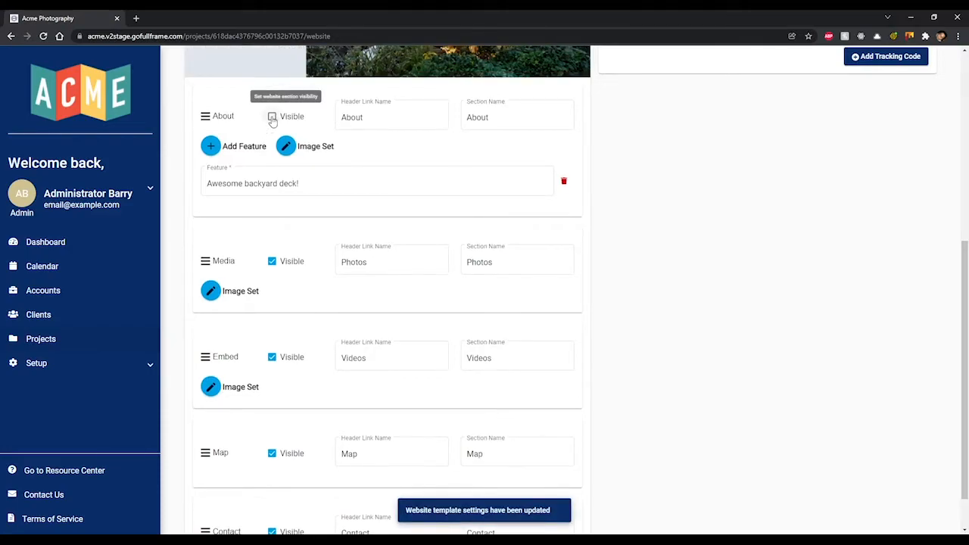
{"action": "left_click", "coordinate": [271, 119]}
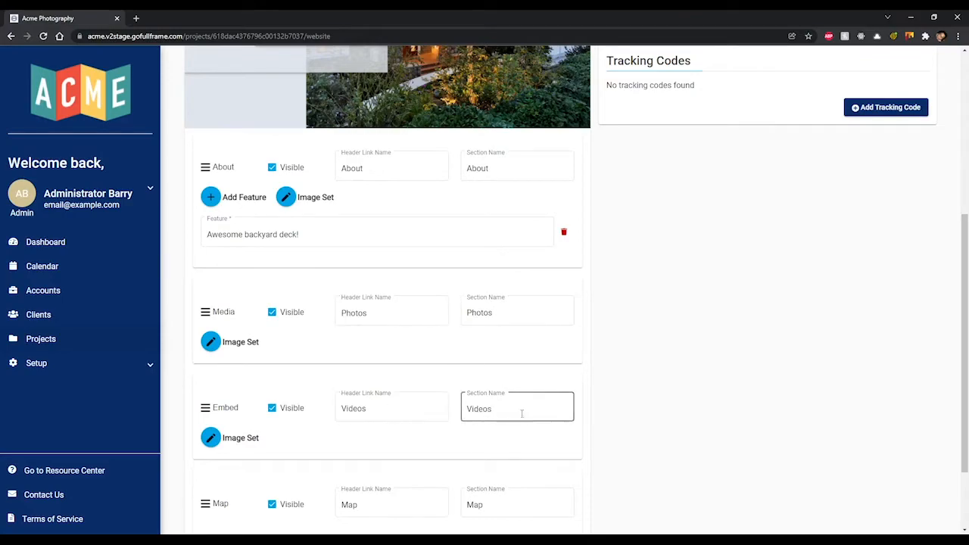
{"action": "scroll", "coordinate": [667, 384], "scroll_direction": "down", "scroll_amount": 2}
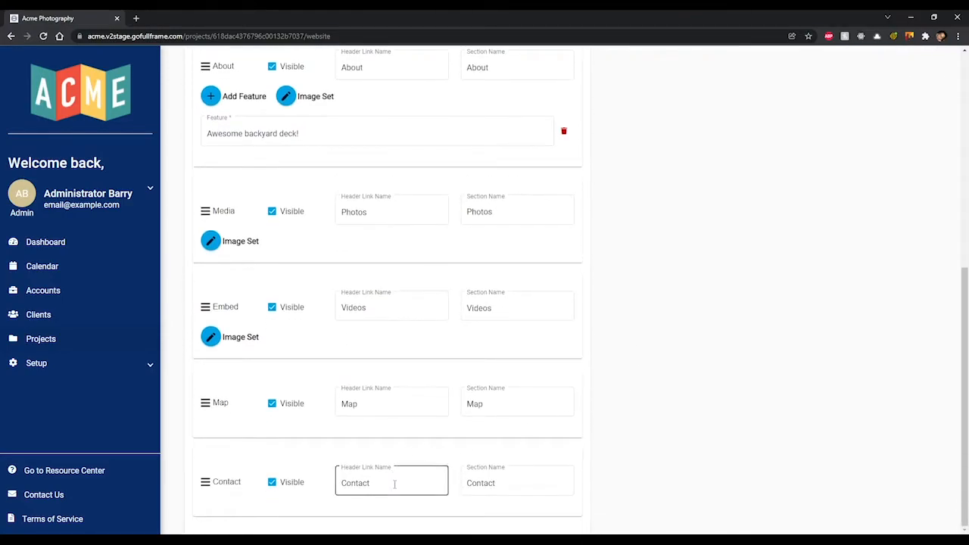
{"action": "scroll", "coordinate": [705, 375], "scroll_direction": "up", "scroll_amount": 2}
{"action": "scroll", "coordinate": [702, 372], "scroll_direction": "up", "scroll_amount": 2}
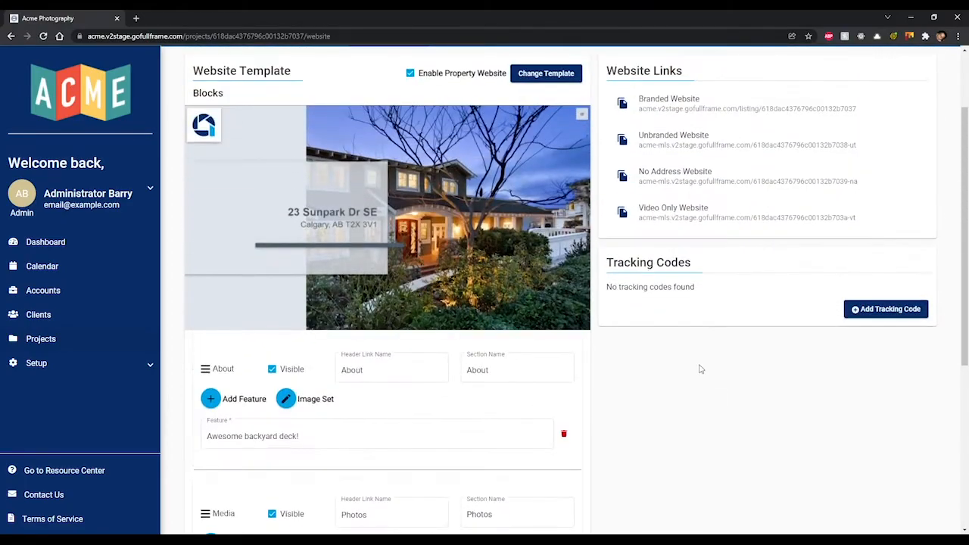
{"action": "scroll", "coordinate": [687, 368], "scroll_direction": "up", "scroll_amount": 1}
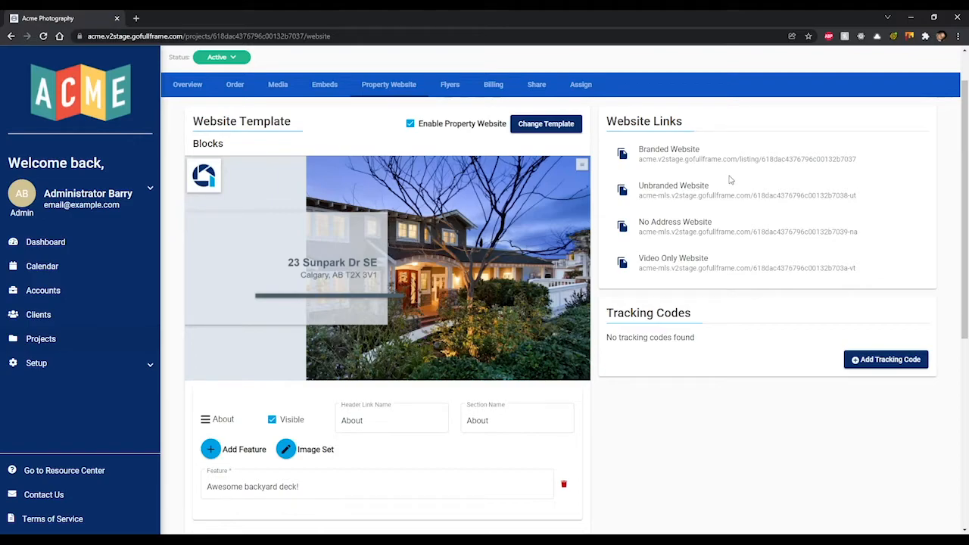
{"action": "left_click", "coordinate": [726, 160]}
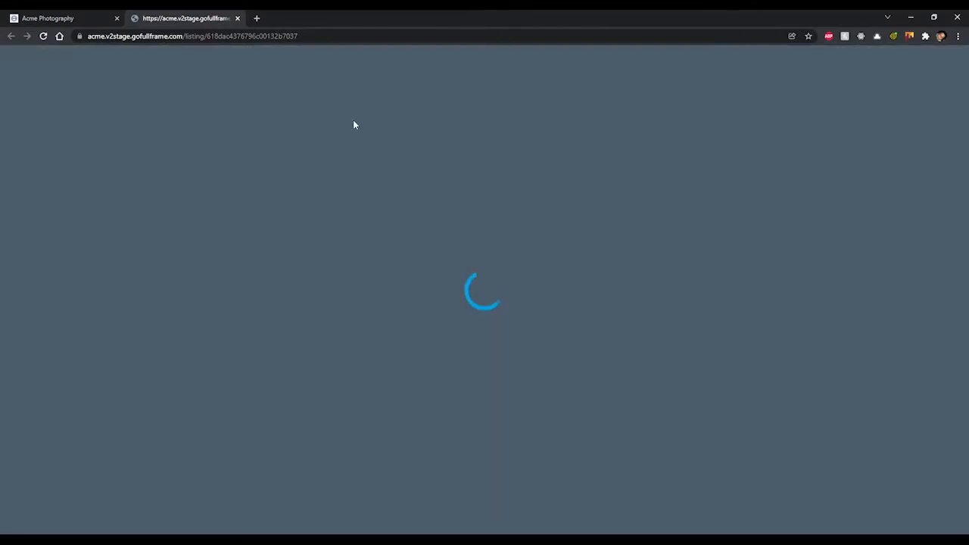
{"action": "scroll", "coordinate": [593, 177], "scroll_direction": "down", "scroll_amount": 5}
{"action": "scroll", "coordinate": [628, 196], "scroll_direction": "down", "scroll_amount": 2}
{"action": "scroll", "coordinate": [629, 193], "scroll_direction": "down", "scroll_amount": 10}
{"action": "scroll", "coordinate": [655, 184], "scroll_direction": "down", "scroll_amount": 3}
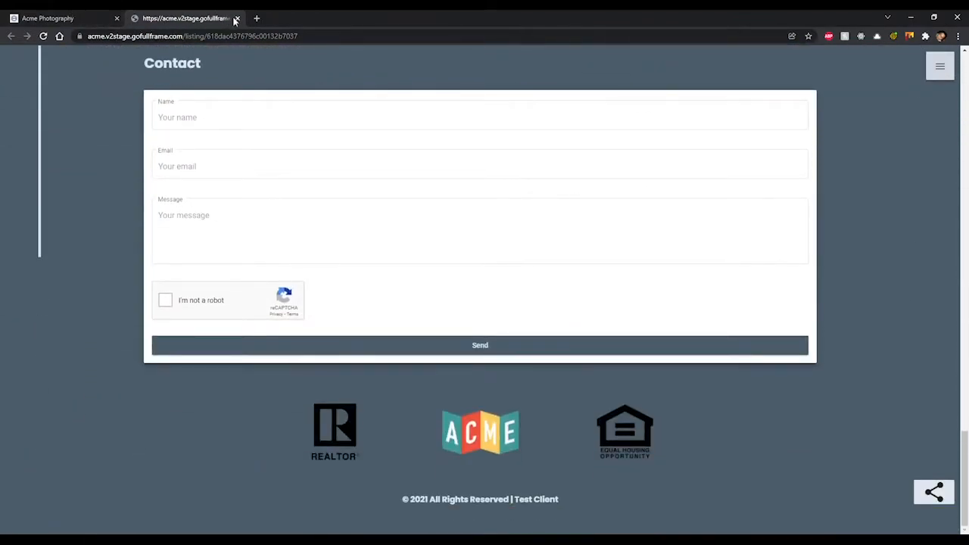
{"action": "left_click", "coordinate": [235, 18]}
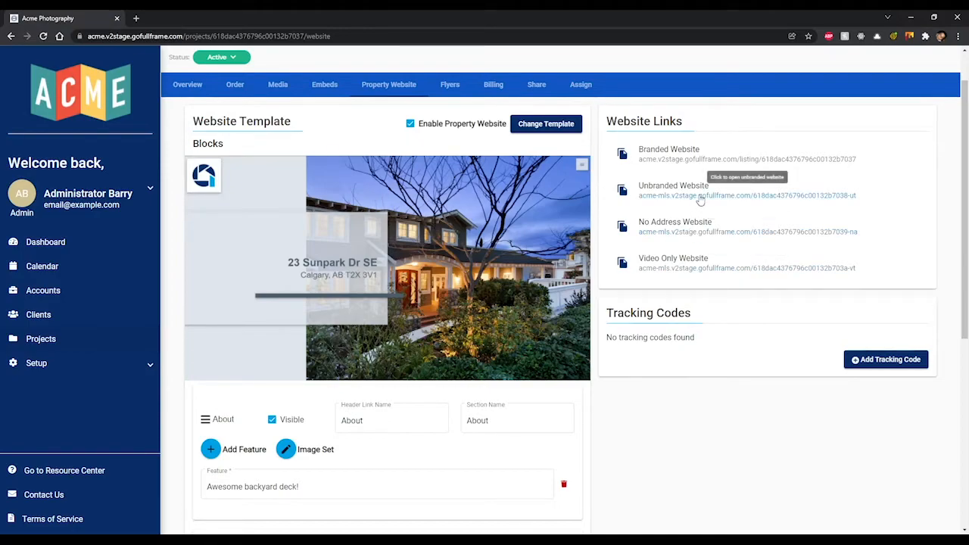
- Preview the unbranded website in a new tab, copy its address, then close the preview
{"action": "left_click", "coordinate": [674, 196]}
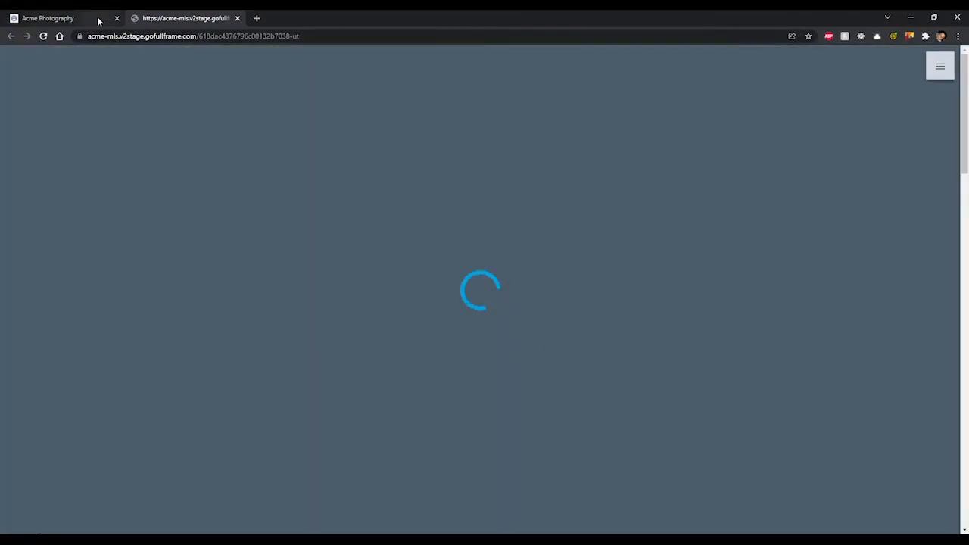
{"action": "left_click", "coordinate": [98, 21]}
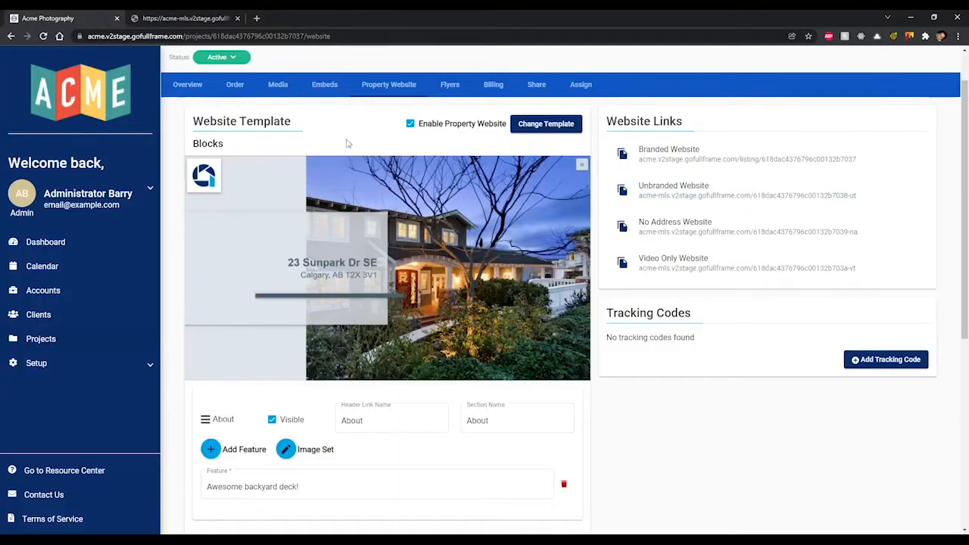
{"action": "left_click", "coordinate": [623, 192]}
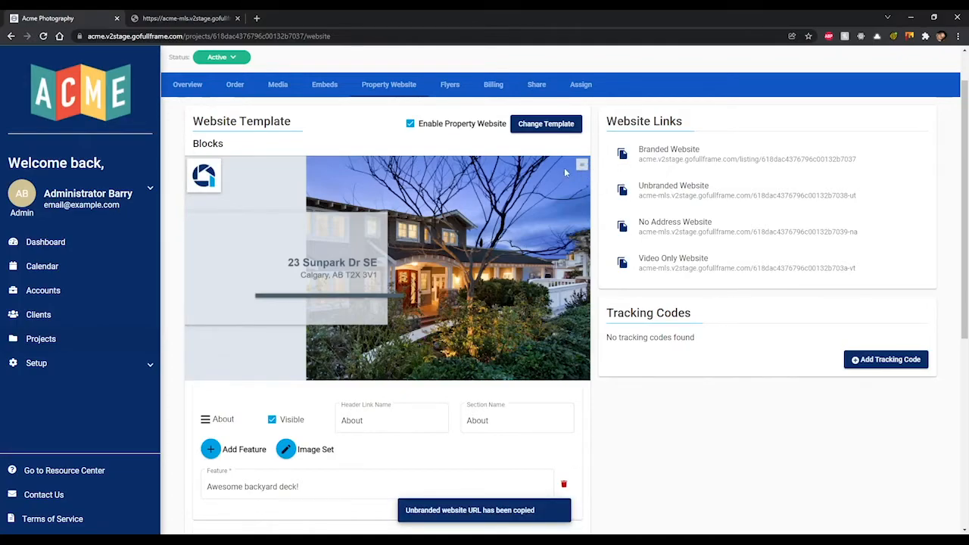
{"action": "left_click", "coordinate": [175, 18]}
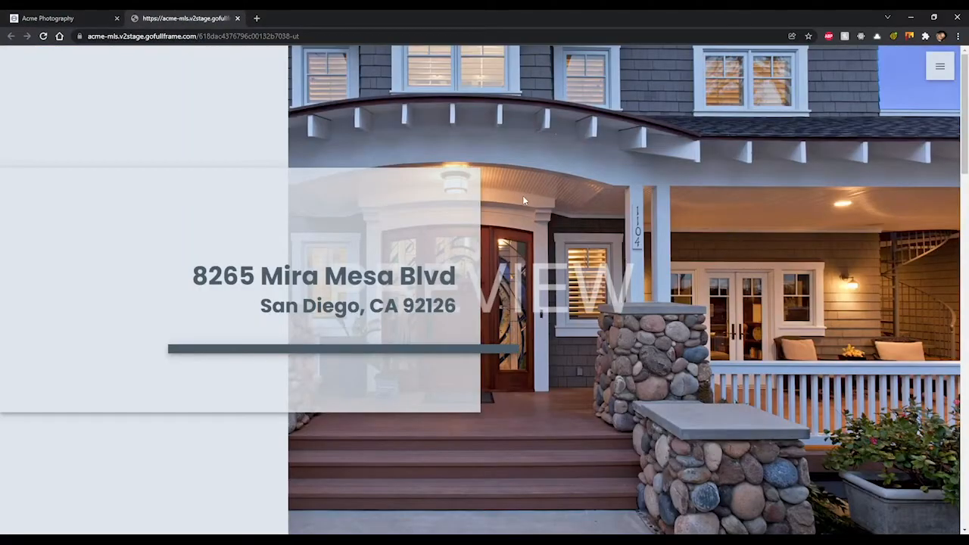
{"action": "scroll", "coordinate": [523, 195], "scroll_direction": "down", "scroll_amount": 10}
{"action": "scroll", "coordinate": [596, 200], "scroll_direction": "down", "scroll_amount": 10}
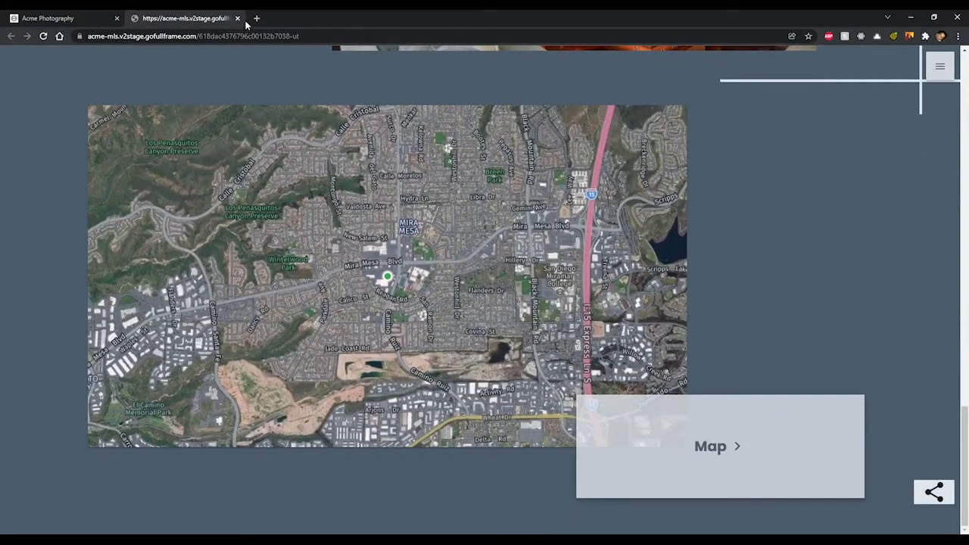
{"action": "left_click", "coordinate": [237, 18]}
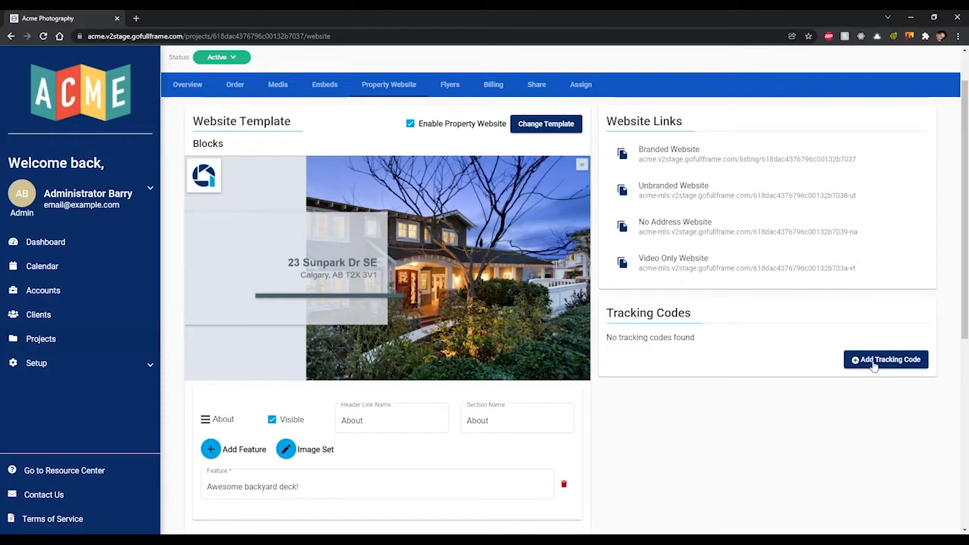
{"action": "left_click", "coordinate": [875, 363]}
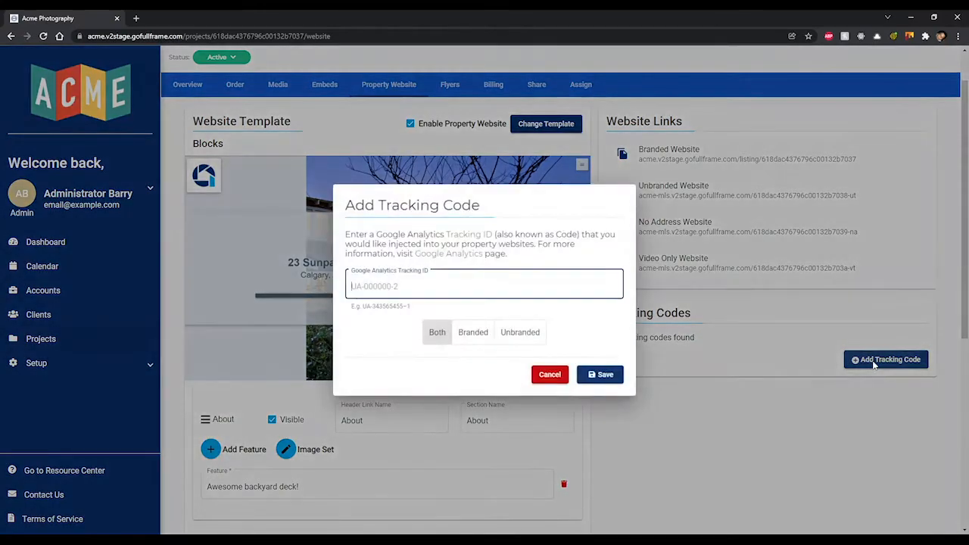
{"action": "type", "text": "UA-542138745-1"}
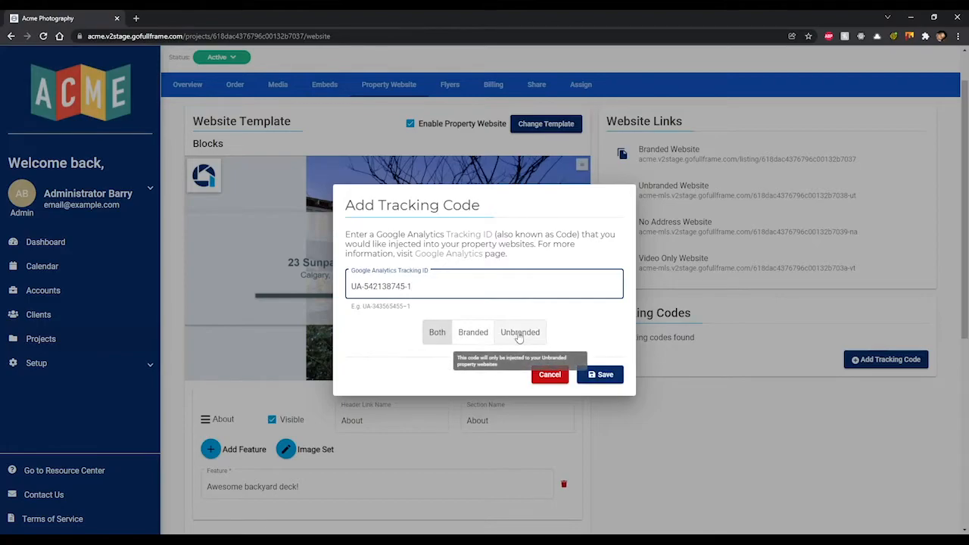
{"action": "left_click", "coordinate": [606, 375]}
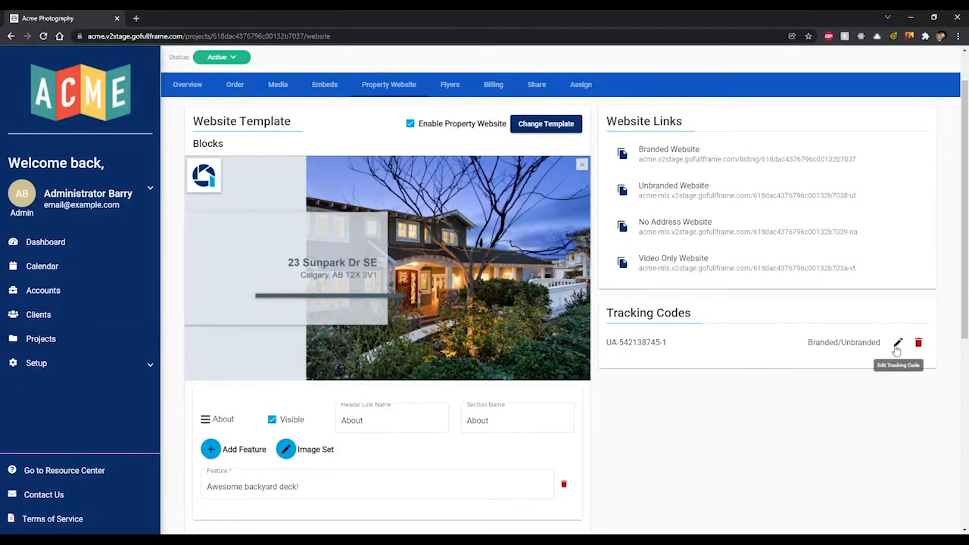
{"action": "left_click", "coordinate": [897, 344]}
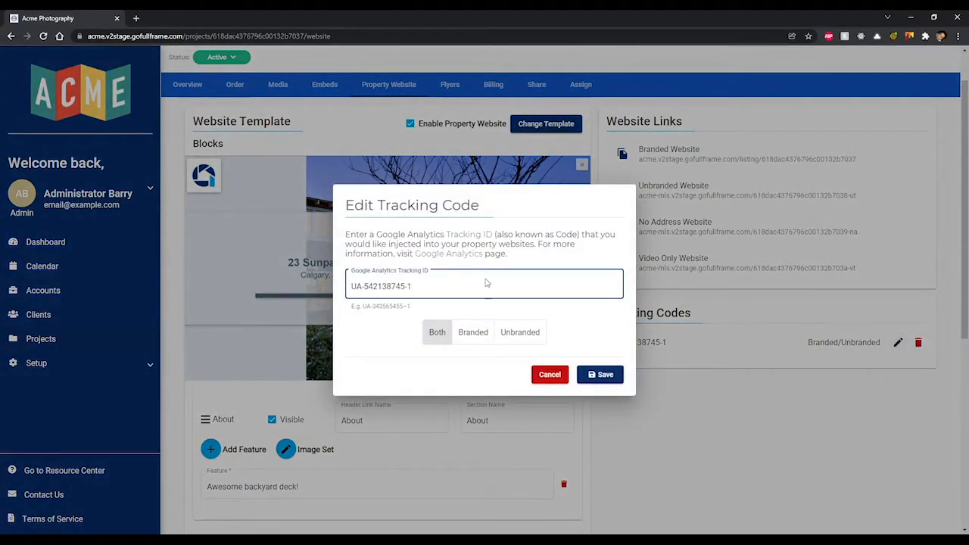
{"action": "left_click", "coordinate": [550, 375]}
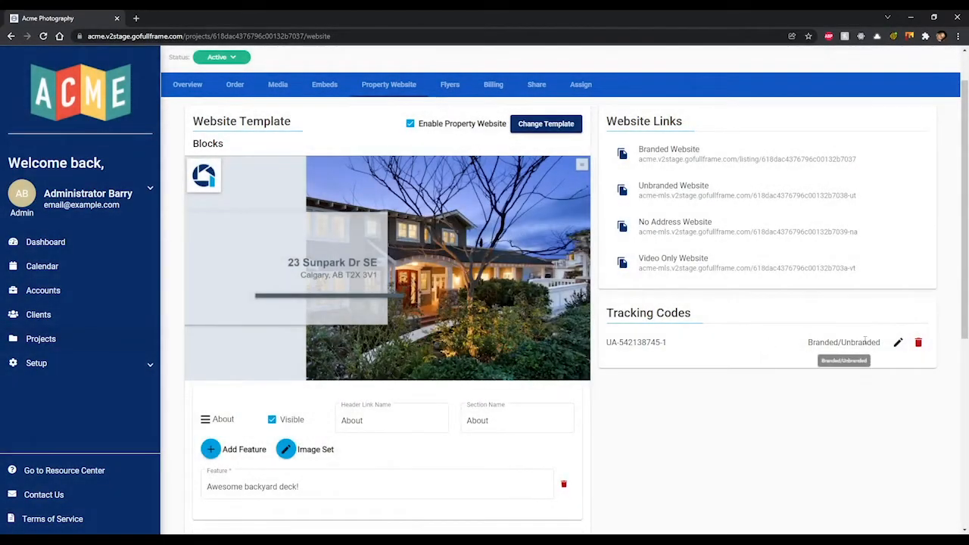
{"action": "left_click", "coordinate": [919, 345]}
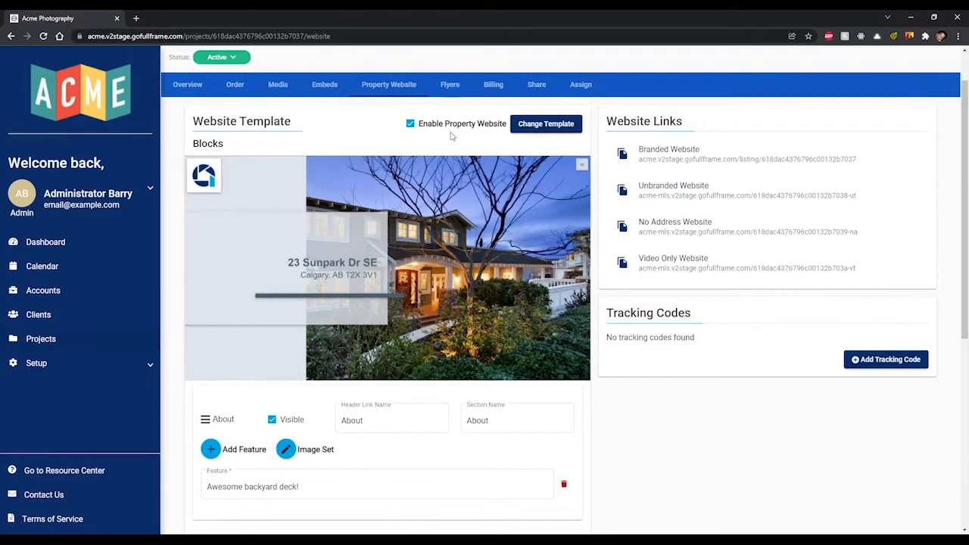
{"action": "scroll", "coordinate": [462, 166], "scroll_direction": "up", "scroll_amount": 1}
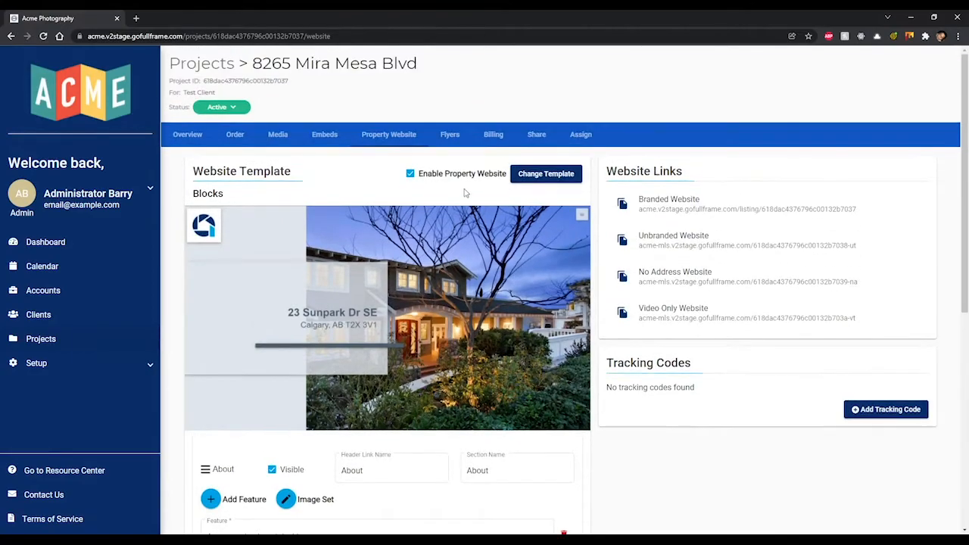
- Review the existing Windows of Blue flyer, then start a new flyer from the Flyers list
{"action": "left_click", "coordinate": [451, 137]}
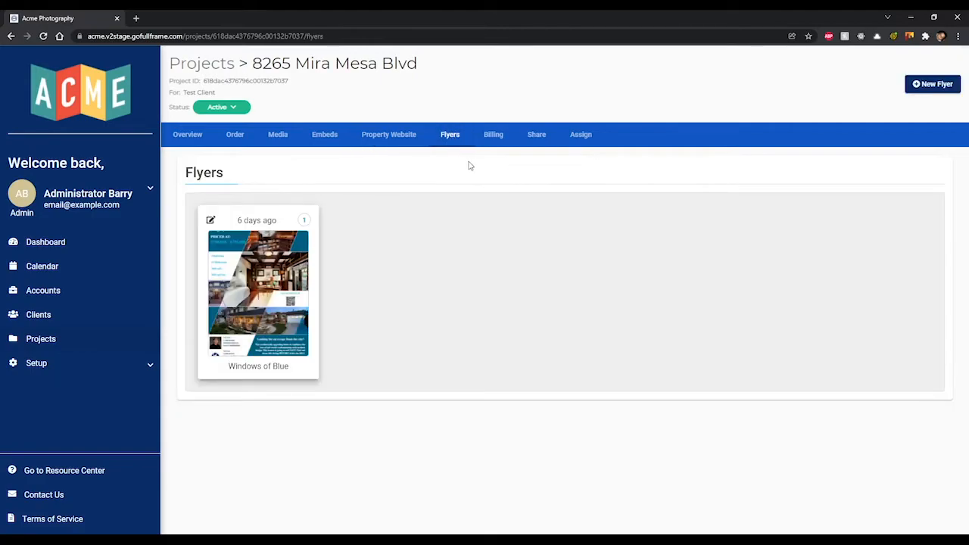
{"action": "left_click", "coordinate": [210, 221]}
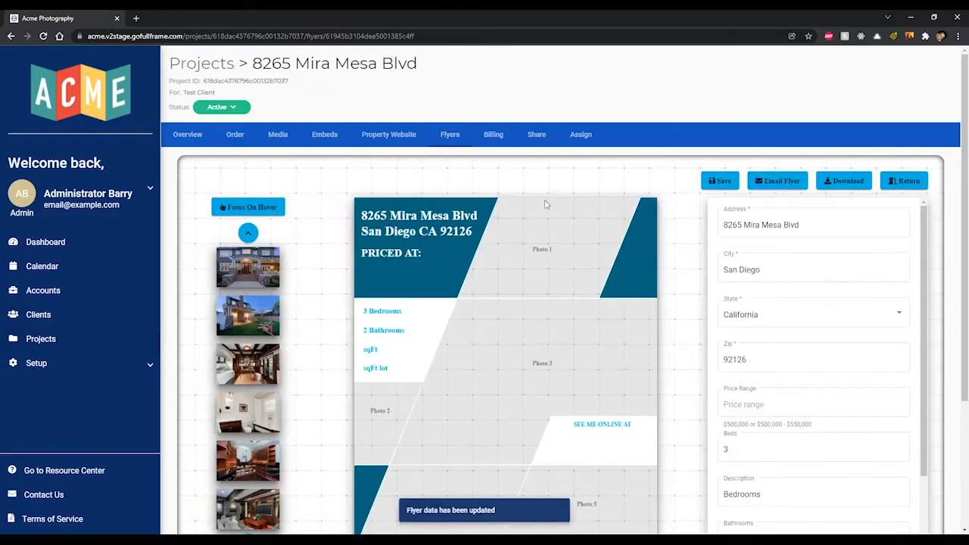
{"action": "scroll", "coordinate": [701, 229], "scroll_direction": "down", "scroll_amount": 2}
{"action": "scroll", "coordinate": [705, 232], "scroll_direction": "down", "scroll_amount": 1}
{"action": "scroll", "coordinate": [705, 233], "scroll_direction": "up", "scroll_amount": 2}
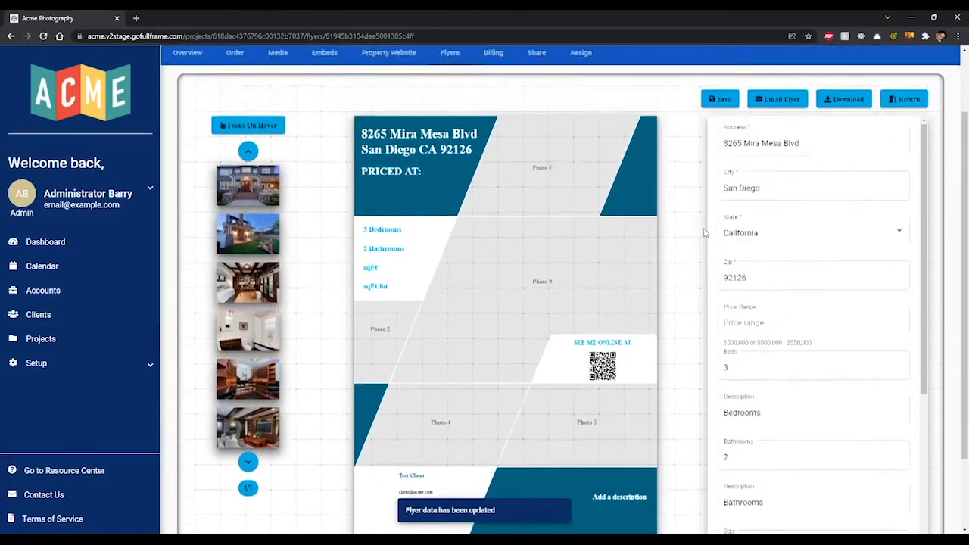
{"action": "scroll", "coordinate": [705, 233], "scroll_direction": "down", "scroll_amount": 1}
{"action": "scroll", "coordinate": [704, 232], "scroll_direction": "down", "scroll_amount": 1}
{"action": "scroll", "coordinate": [704, 233], "scroll_direction": "up", "scroll_amount": 2}
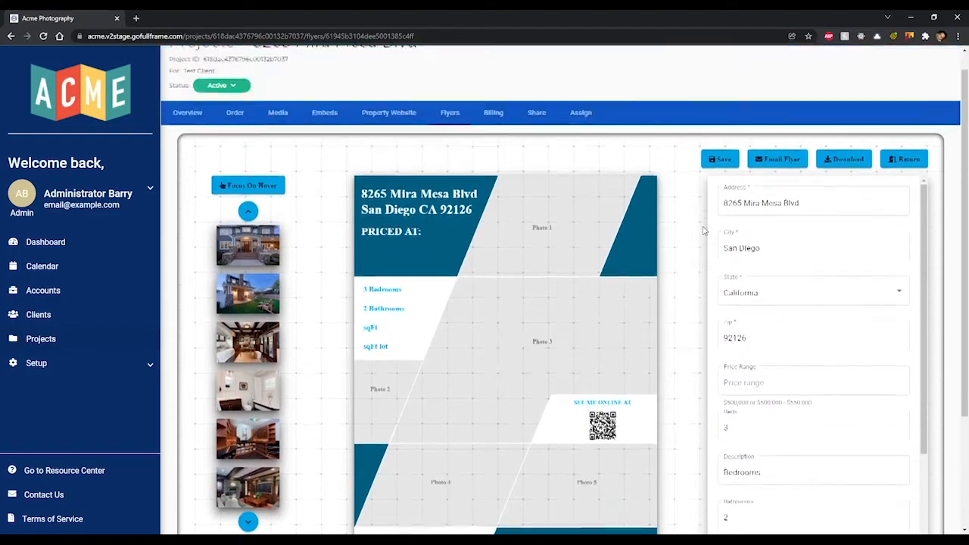
{"action": "left_click", "coordinate": [446, 136]}
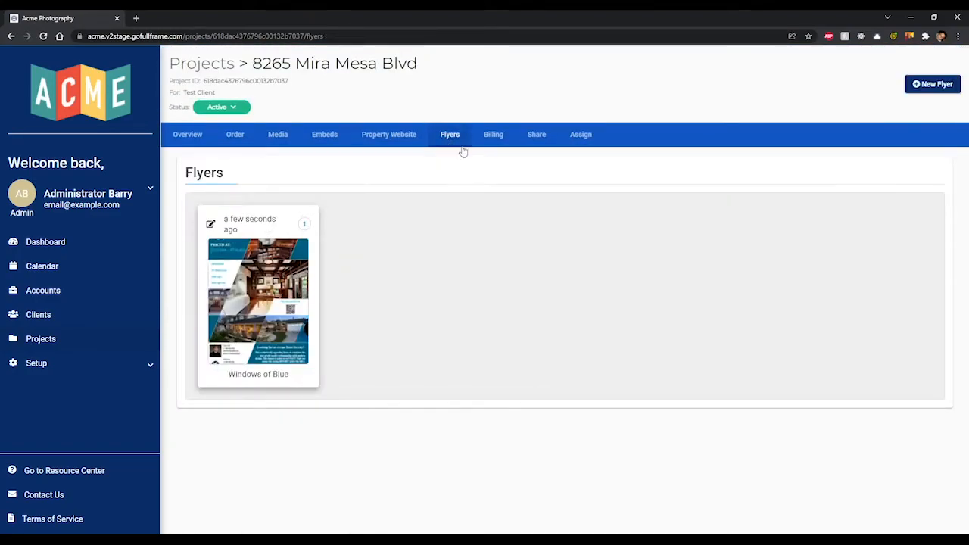
{"action": "left_click", "coordinate": [933, 85]}
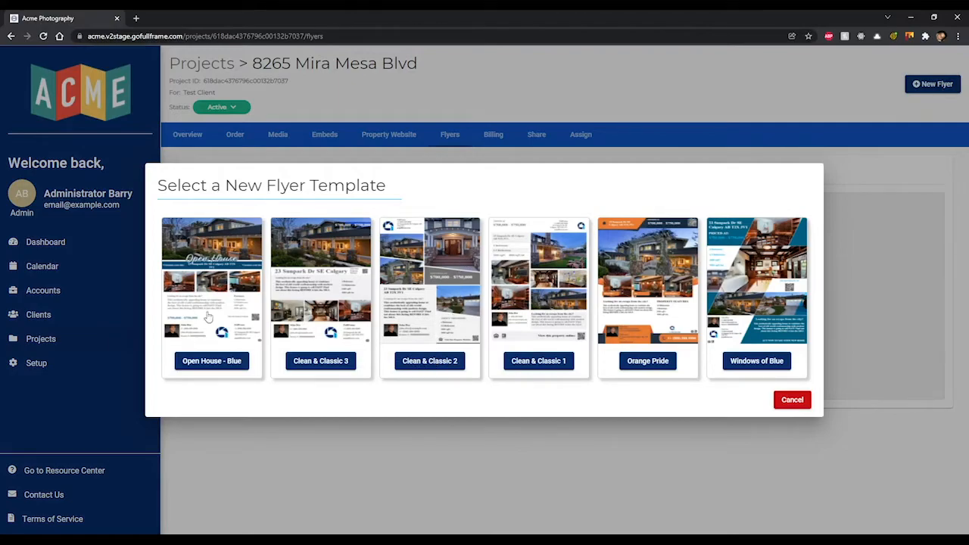
- Base the new flyer on the Clean & Classic 2 template
{"action": "left_click", "coordinate": [432, 362]}
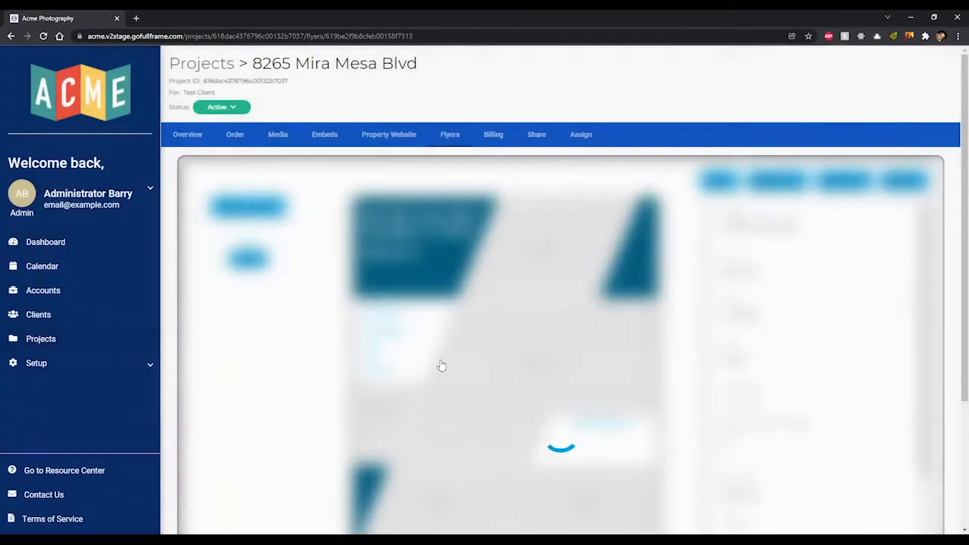
{"action": "scroll", "coordinate": [693, 263], "scroll_direction": "down", "scroll_amount": 2}
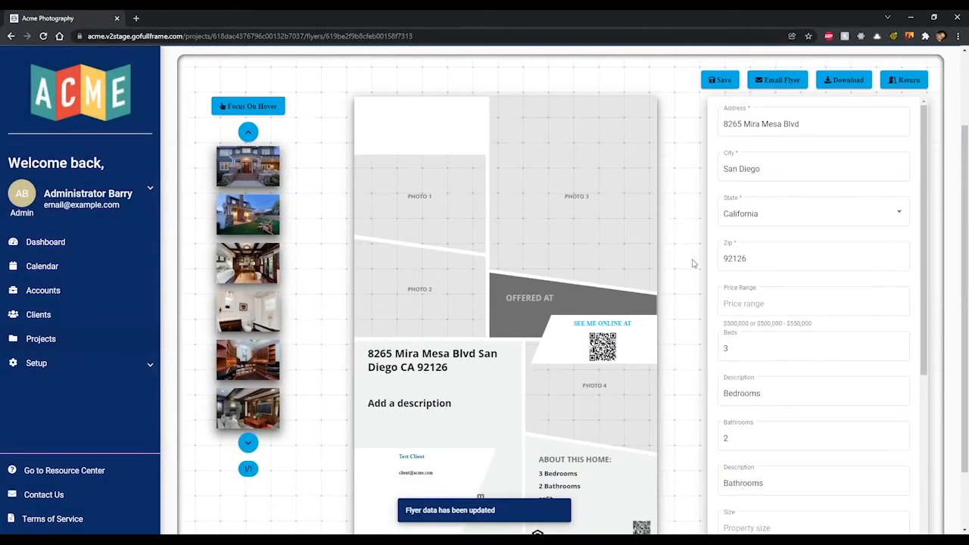
{"action": "scroll", "coordinate": [692, 264], "scroll_direction": "down", "scroll_amount": 1}
{"action": "scroll", "coordinate": [692, 264], "scroll_direction": "up", "scroll_amount": 1}
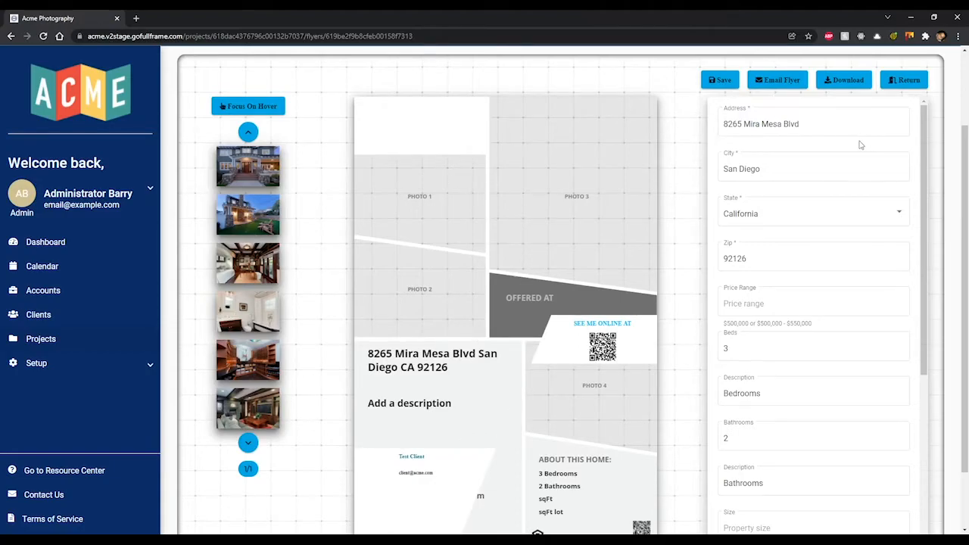
{"action": "scroll", "coordinate": [854, 152], "scroll_direction": "down", "scroll_amount": 4}
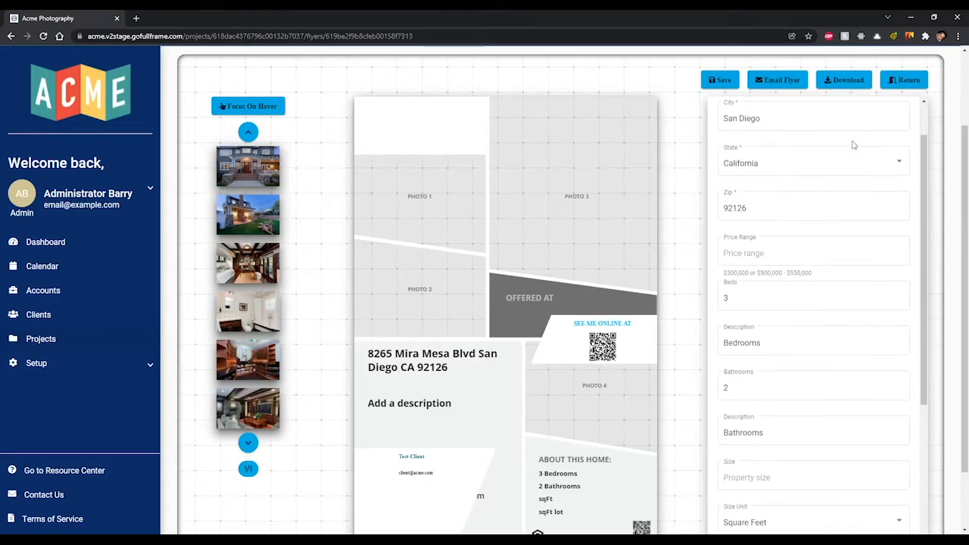
{"action": "scroll", "coordinate": [862, 227], "scroll_direction": "down", "scroll_amount": 4}
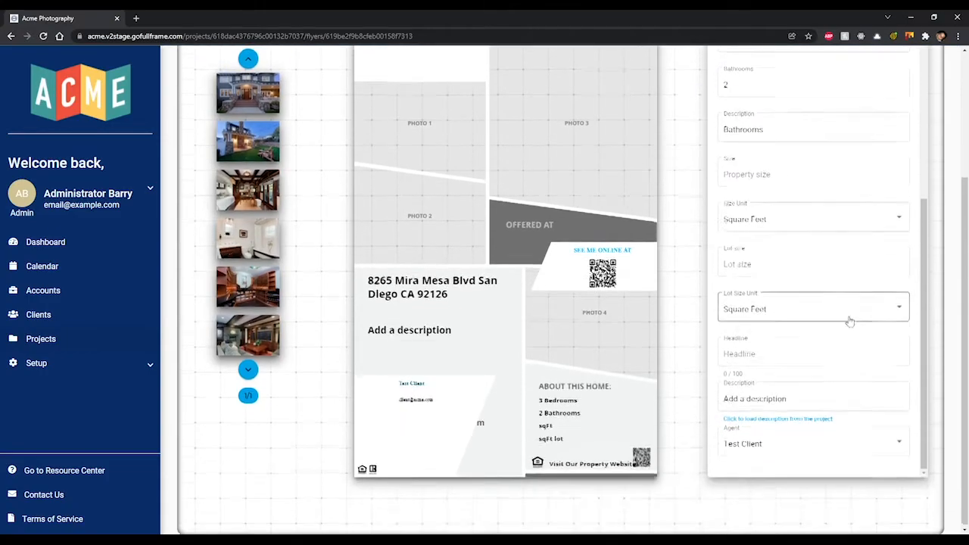
{"action": "scroll", "coordinate": [824, 316], "scroll_direction": "up", "scroll_amount": 6}
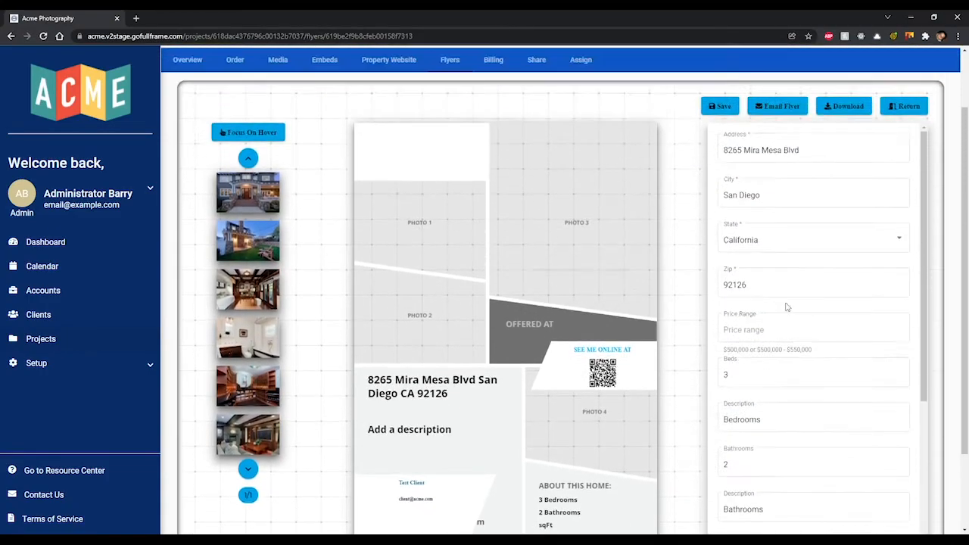
- Place and resize the front-porch photo in Photo 1, then remove it again
{"action": "left_click_drag", "start_coordinate": [240, 197], "coordinate": [402, 206]}
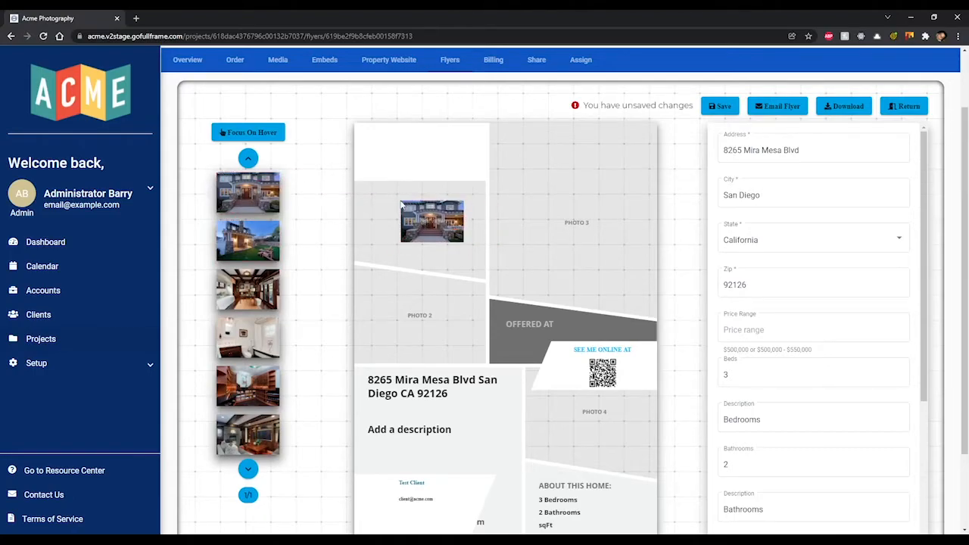
{"action": "left_click_drag", "start_coordinate": [402, 203], "coordinate": [341, 186]}
{"action": "left_click_drag", "start_coordinate": [434, 244], "coordinate": [436, 244]}
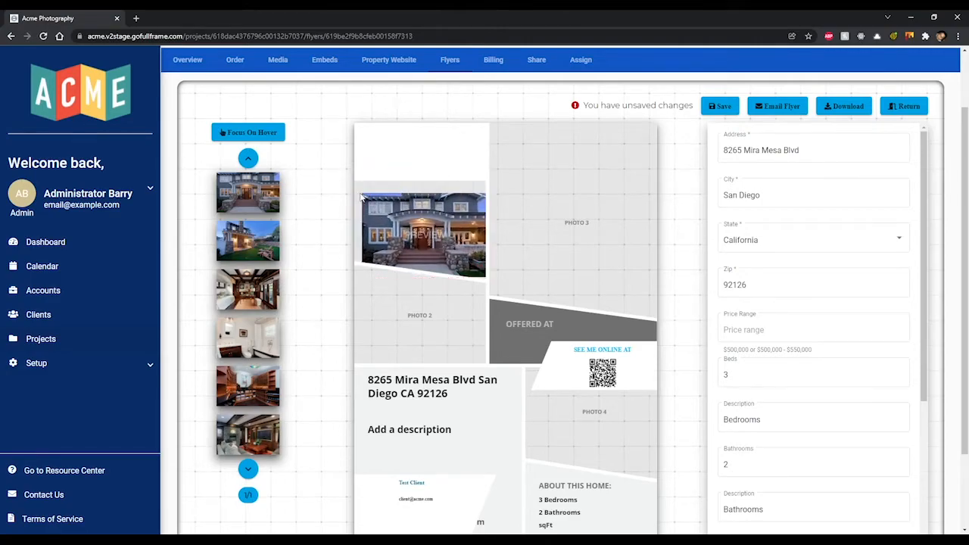
{"action": "left_click_drag", "start_coordinate": [360, 192], "coordinate": [344, 177]}
{"action": "left_click_drag", "start_coordinate": [407, 208], "coordinate": [410, 209]}
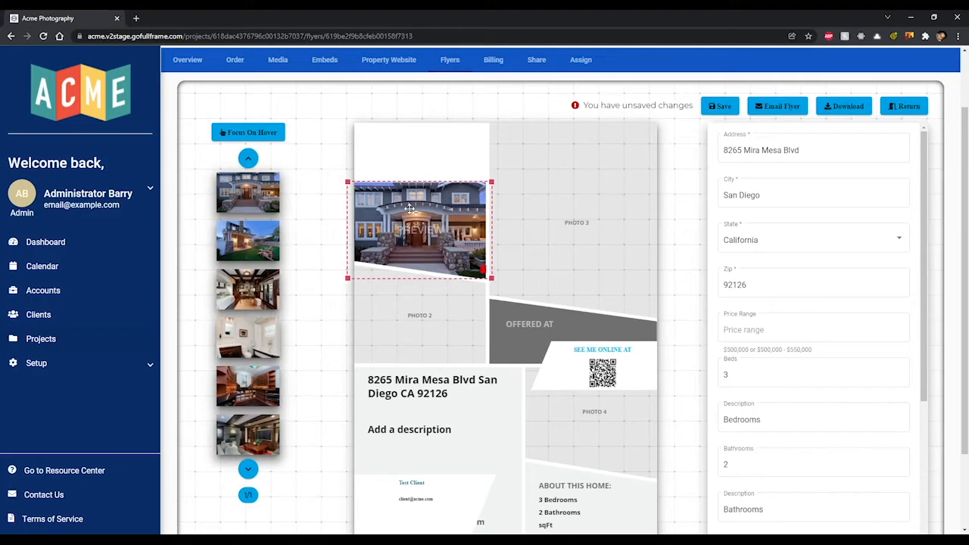
{"action": "left_click", "coordinate": [483, 271]}
- Place the back-yard photo in Photo 3 and enlarge it to fill the slot
{"action": "left_click_drag", "start_coordinate": [256, 248], "coordinate": [546, 239]}
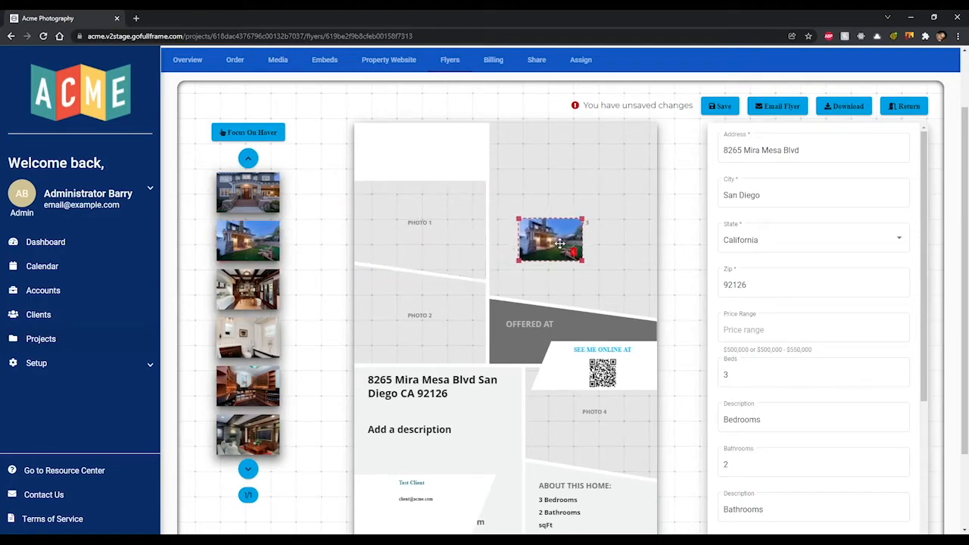
{"action": "left_click_drag", "start_coordinate": [593, 214], "coordinate": [651, 169]}
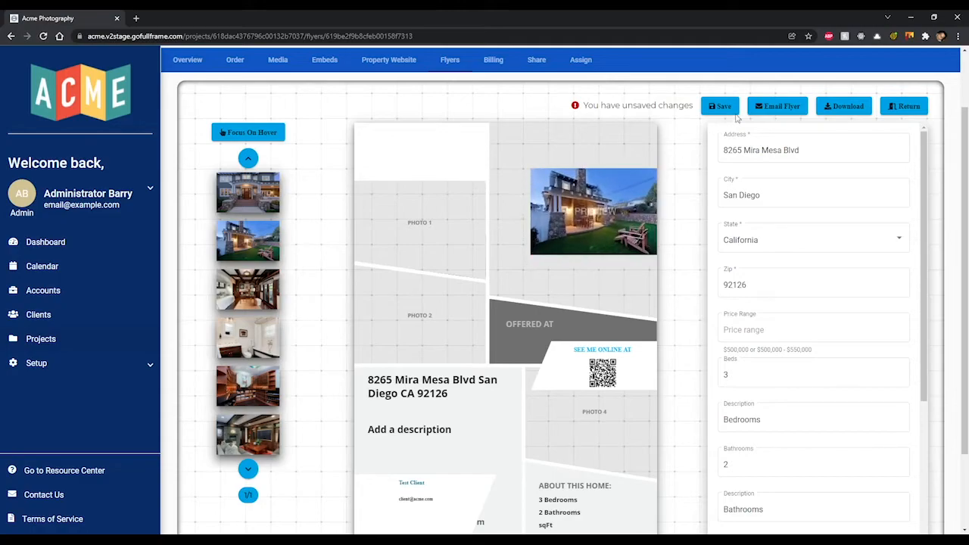
{"action": "left_click_drag", "start_coordinate": [583, 195], "coordinate": [536, 246]}
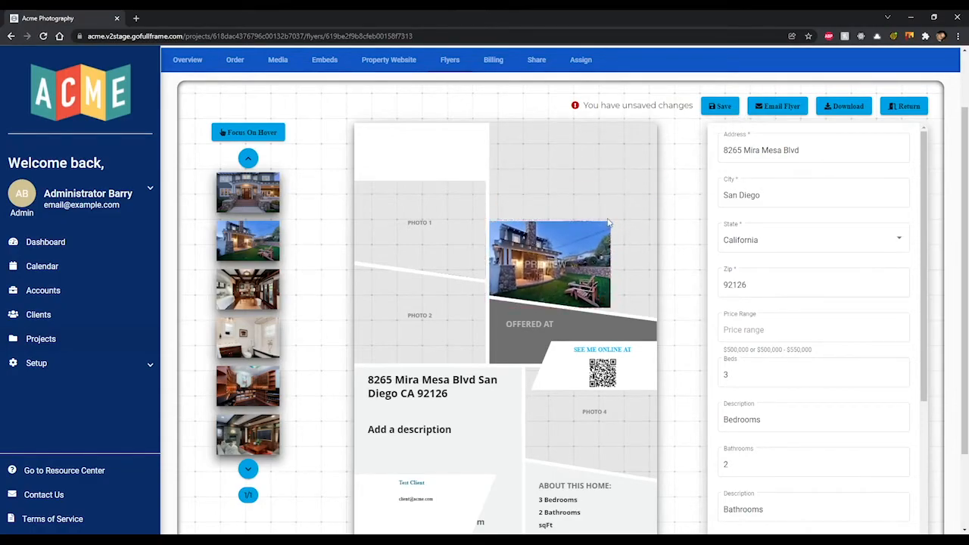
{"action": "left_click_drag", "start_coordinate": [610, 220], "coordinate": [593, 194]}
- Set photos to focus on click, re-place the front-porch photo in Photo 1, and resize both photos
{"action": "left_click", "coordinate": [265, 140]}
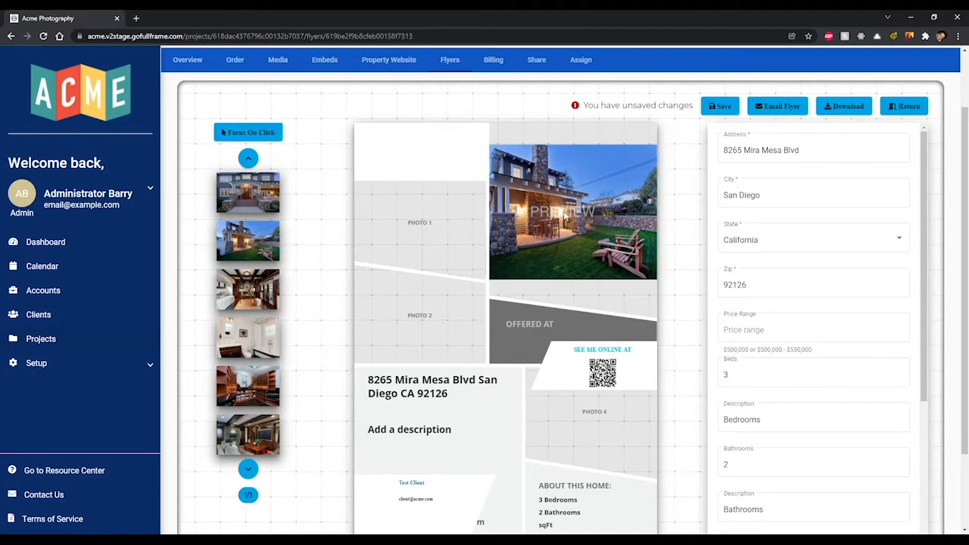
{"action": "left_click_drag", "start_coordinate": [254, 205], "coordinate": [421, 229]}
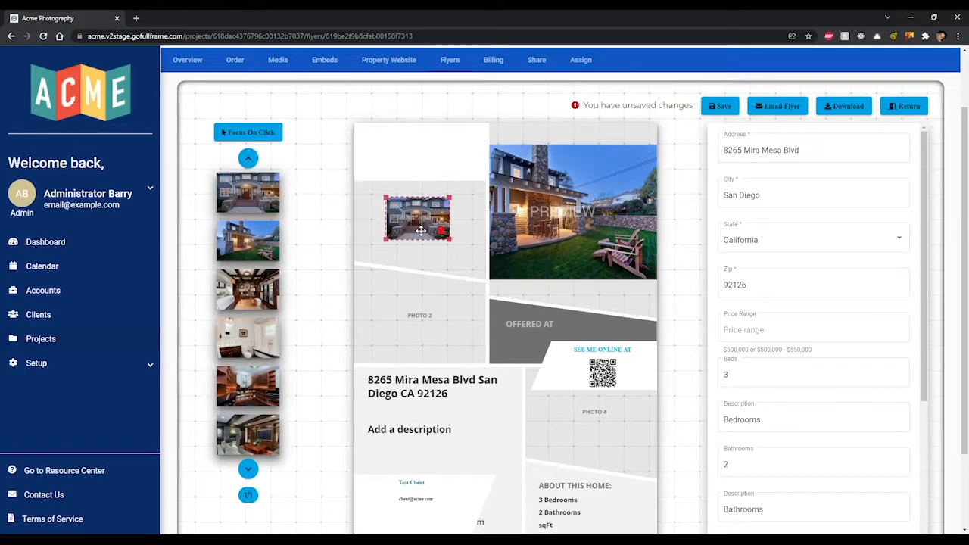
{"action": "left_click", "coordinate": [570, 222]}
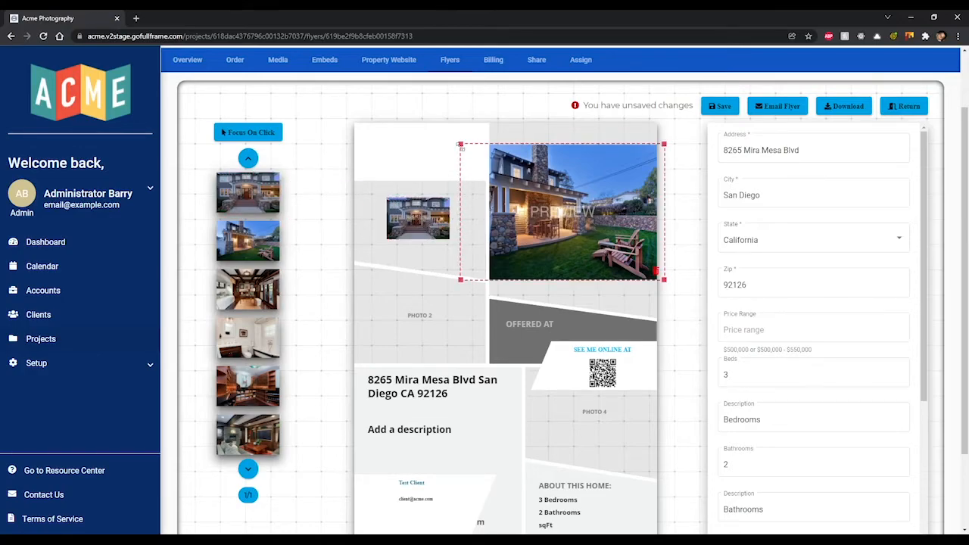
{"action": "mouse_move", "coordinate": [452, 143]}
{"action": "left_mouse_down"}
{"action": "mouse_move", "coordinate": [503, 176]}
{"action": "mouse_move", "coordinate": [453, 144]}
{"action": "left_mouse_up"}
{"action": "left_click", "coordinate": [432, 212]}
{"action": "left_click_drag", "start_coordinate": [451, 197], "coordinate": [506, 168]}
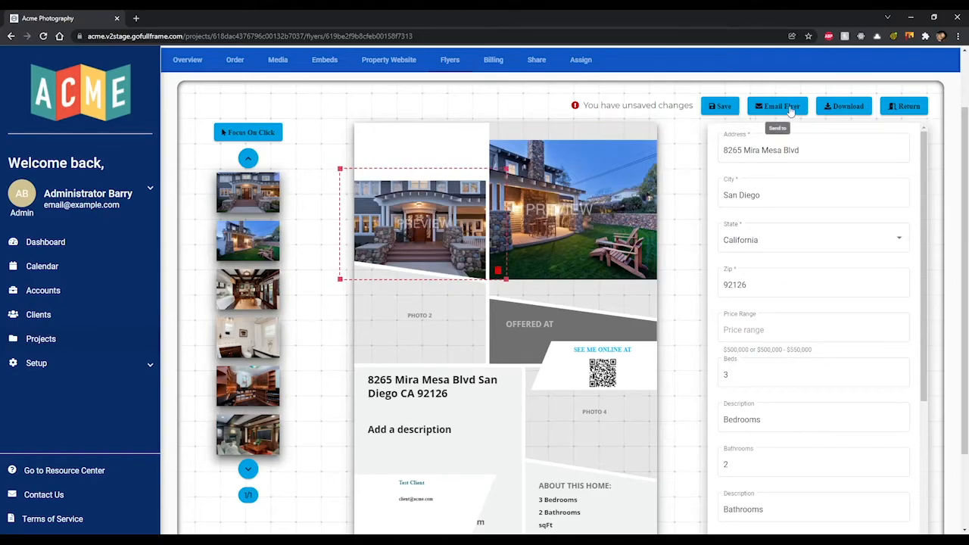
{"action": "left_click", "coordinate": [686, 146]}
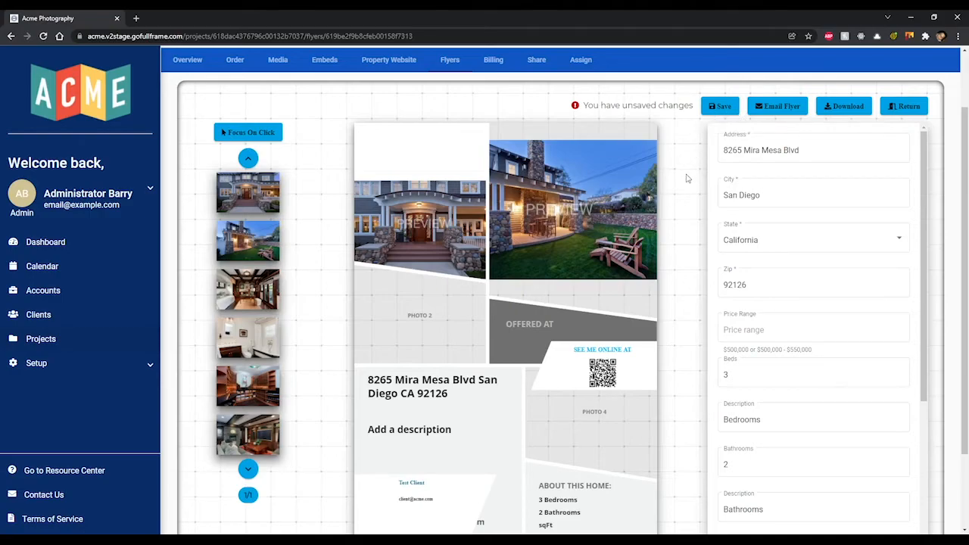
- On the Billing page, check Remember Card and agree to the Terms of Service
{"action": "left_click", "coordinate": [494, 60]}
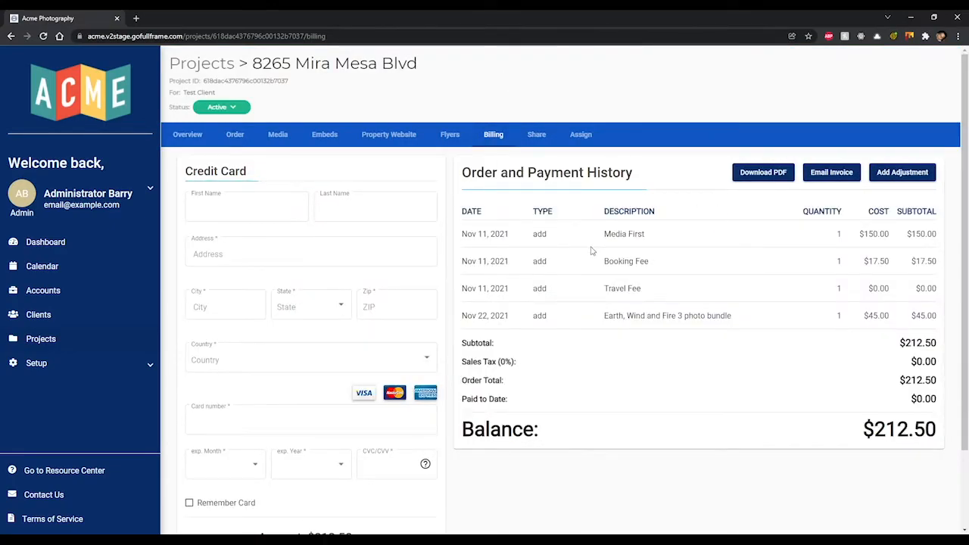
{"action": "scroll", "coordinate": [596, 247], "scroll_direction": "down", "scroll_amount": 1}
{"action": "scroll", "coordinate": [596, 246], "scroll_direction": "down", "scroll_amount": 1}
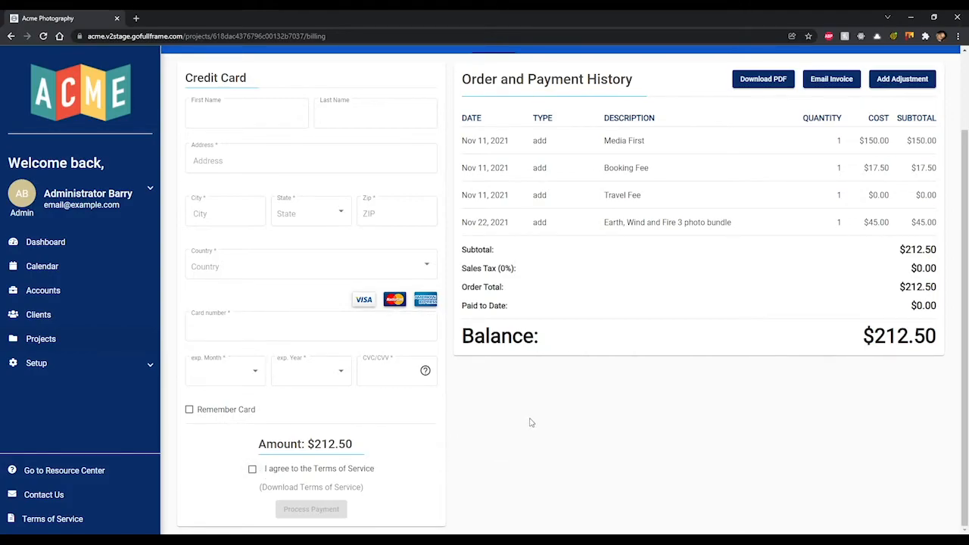
{"action": "left_click", "coordinate": [202, 414]}
{"action": "left_click", "coordinate": [255, 470]}
{"action": "scroll", "coordinate": [682, 371], "scroll_direction": "up", "scroll_amount": 2}
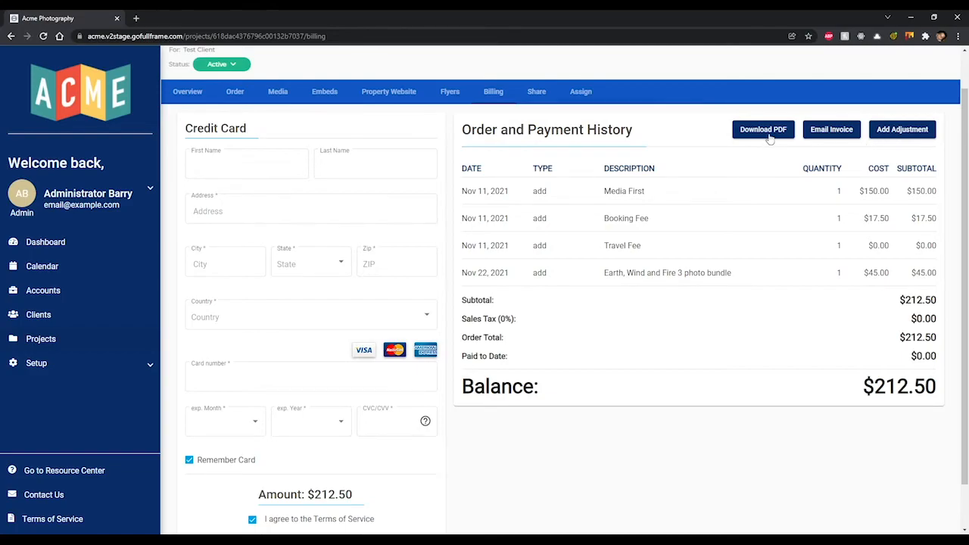
- Start a new adjustment and try the Payment, Refund and Discount strategies, ending on Discount
{"action": "left_click", "coordinate": [894, 134]}
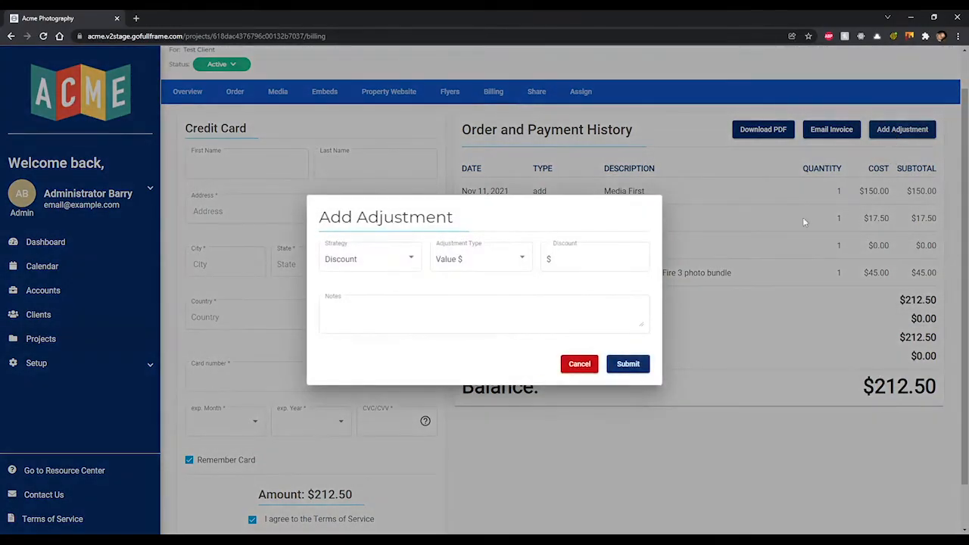
{"action": "left_click", "coordinate": [409, 259]}
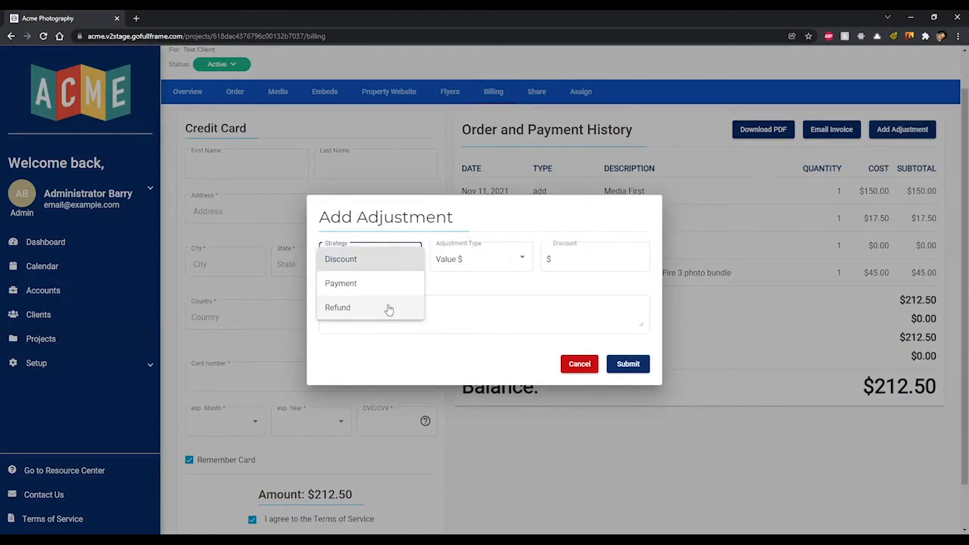
{"action": "left_click", "coordinate": [373, 284]}
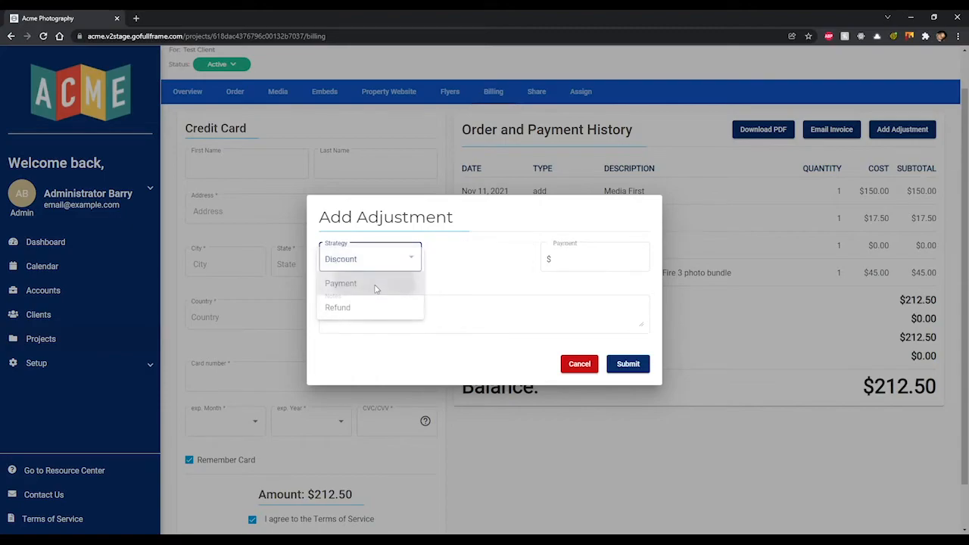
{"action": "left_click", "coordinate": [388, 258]}
{"action": "left_click", "coordinate": [374, 286]}
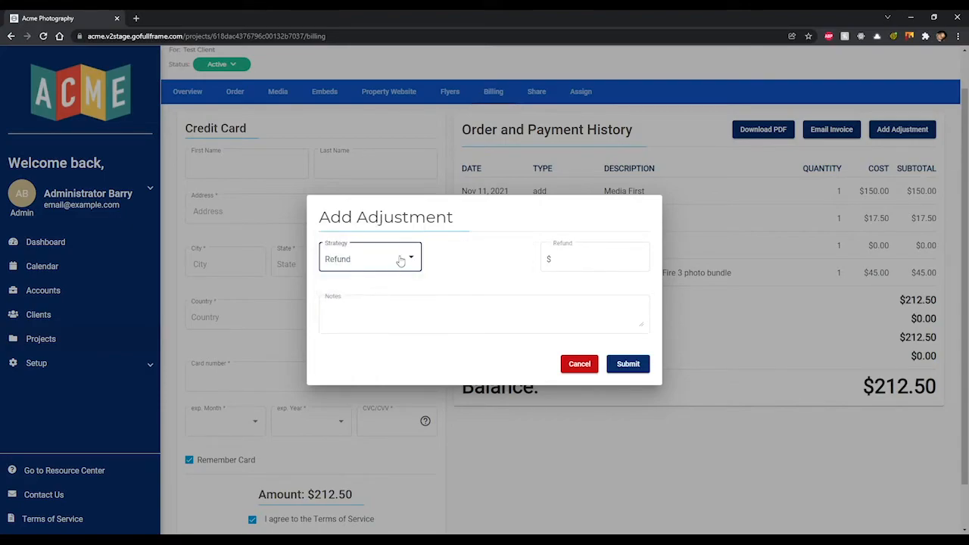
{"action": "left_click", "coordinate": [401, 260]}
{"action": "left_click", "coordinate": [359, 210]}
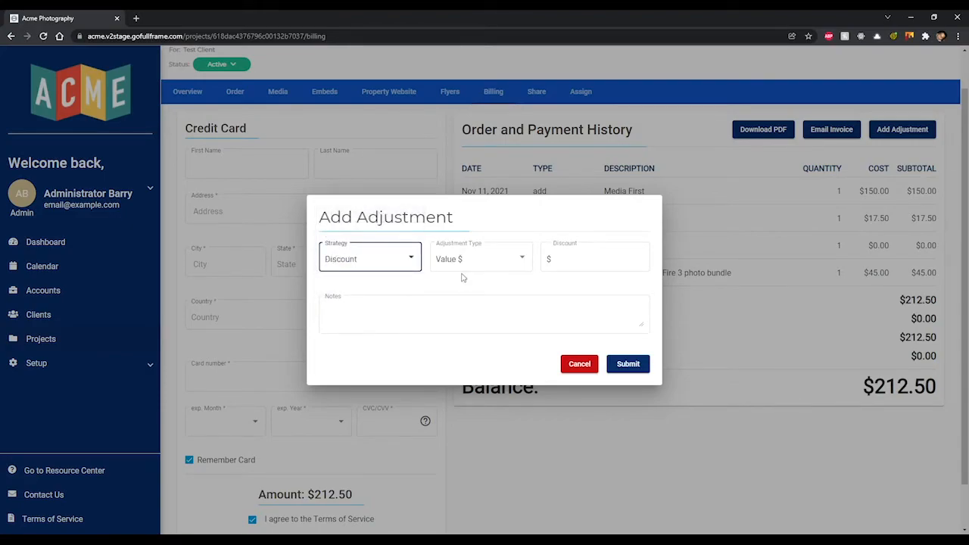
- Try percentage and fixed-dollar discount types, settling on dollar, and visit the amount and note fields
{"action": "left_click", "coordinate": [512, 260]}
{"action": "left_click", "coordinate": [512, 239]}
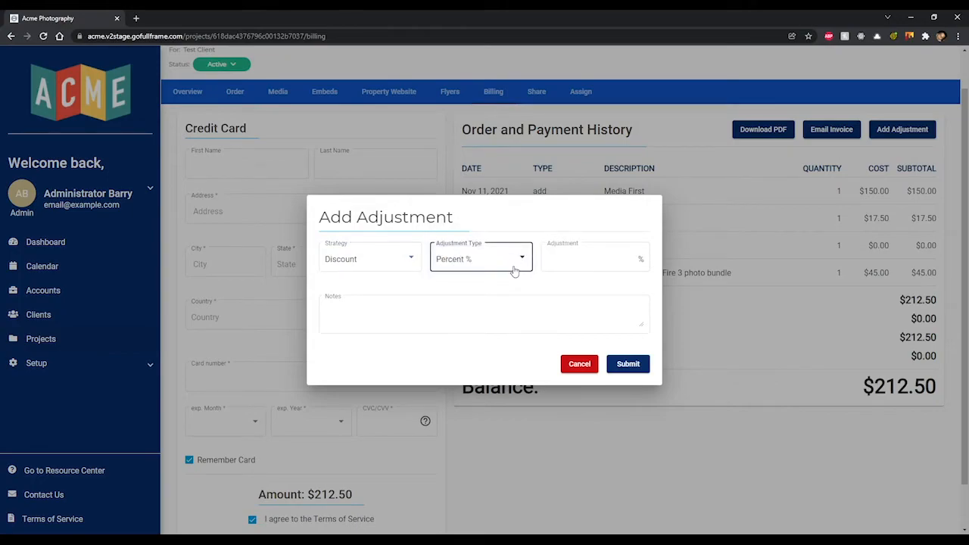
{"action": "left_click", "coordinate": [513, 268]}
{"action": "left_click", "coordinate": [506, 281]}
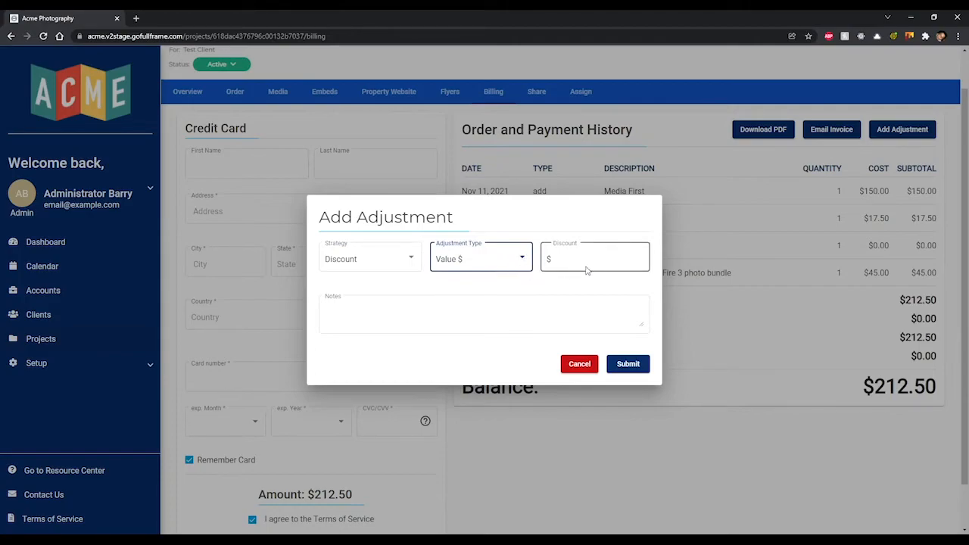
{"action": "left_click", "coordinate": [502, 259]}
{"action": "left_click", "coordinate": [499, 231]}
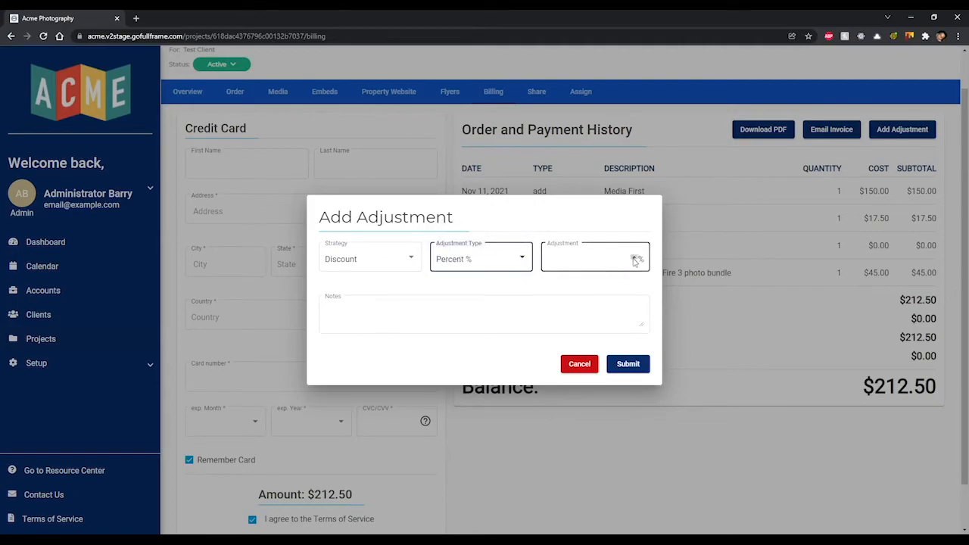
{"action": "left_click", "coordinate": [505, 260]}
{"action": "left_click", "coordinate": [504, 282]}
{"action": "left_click", "coordinate": [583, 263]}
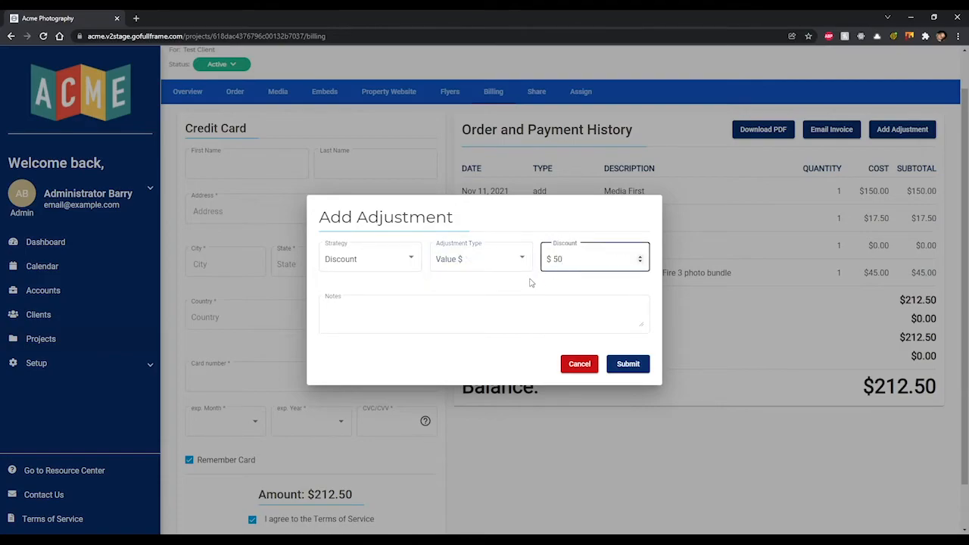
{"action": "left_click", "coordinate": [496, 282]}
{"action": "left_click", "coordinate": [522, 301]}
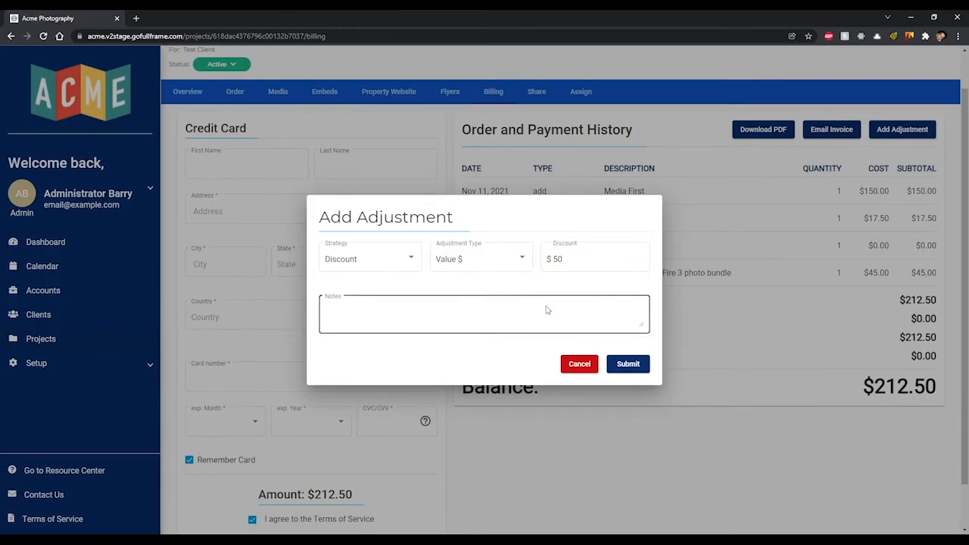
{"action": "left_click", "coordinate": [509, 356]}
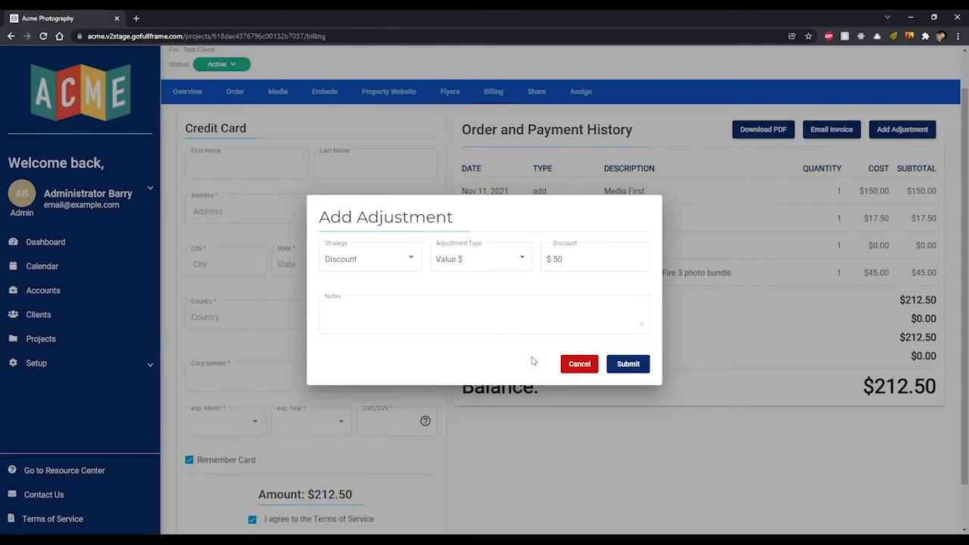
- Set the strategy to Payment, enter 100 with the note 'Cash', and submit
{"action": "left_click", "coordinate": [413, 267]}
{"action": "left_click", "coordinate": [402, 292]}
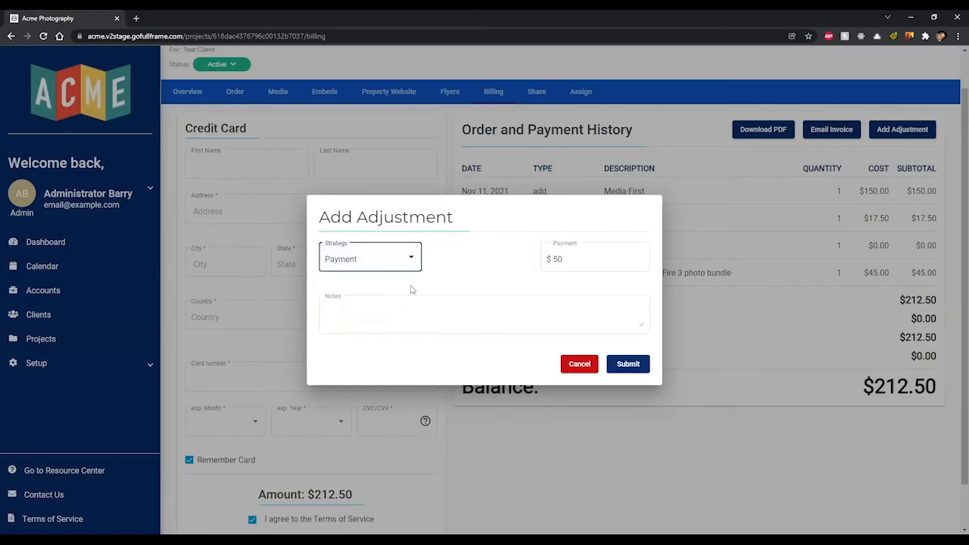
{"action": "left_click_drag", "start_coordinate": [574, 263], "coordinate": [543, 264]}
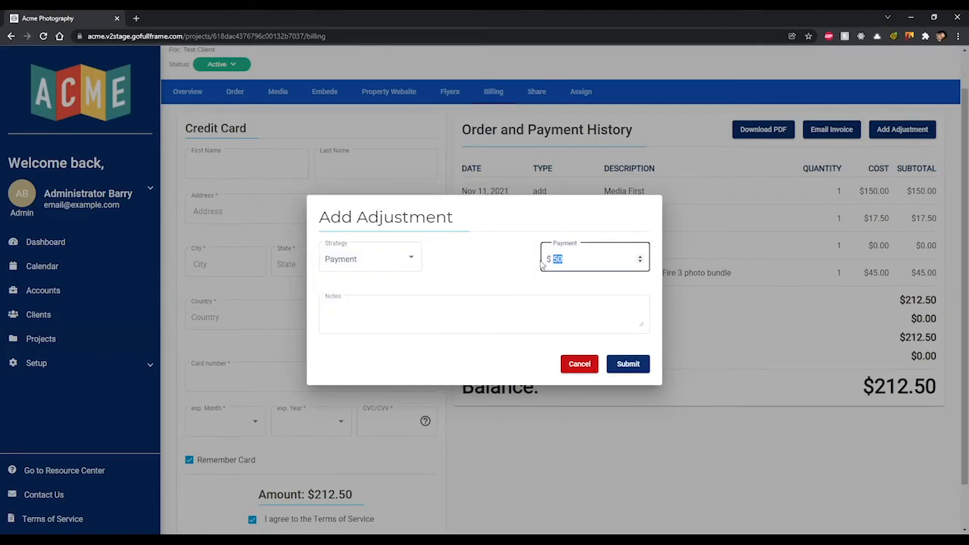
{"action": "type", "text": "100"}
{"action": "left_click", "coordinate": [390, 261]}
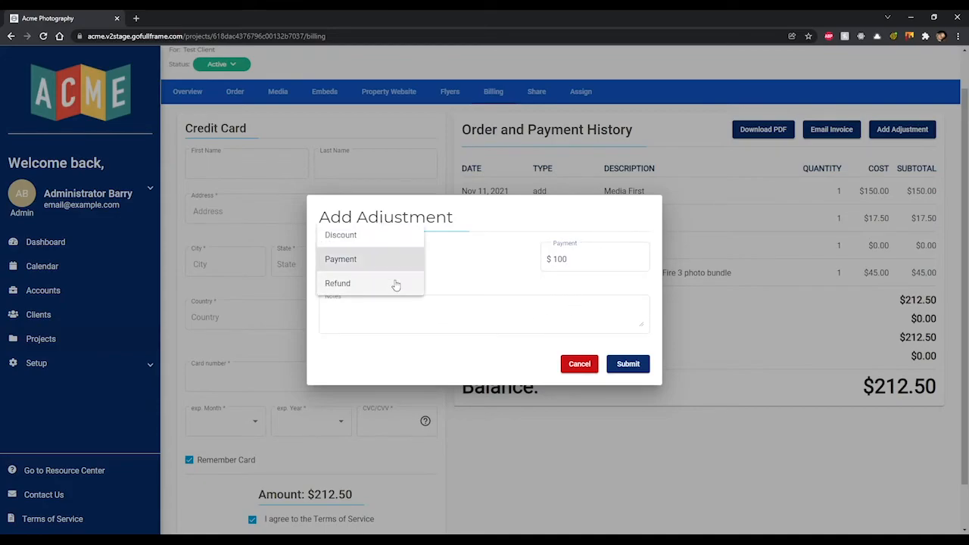
{"action": "left_click", "coordinate": [396, 282]}
{"action": "left_click", "coordinate": [402, 264]}
{"action": "left_click", "coordinate": [383, 234]}
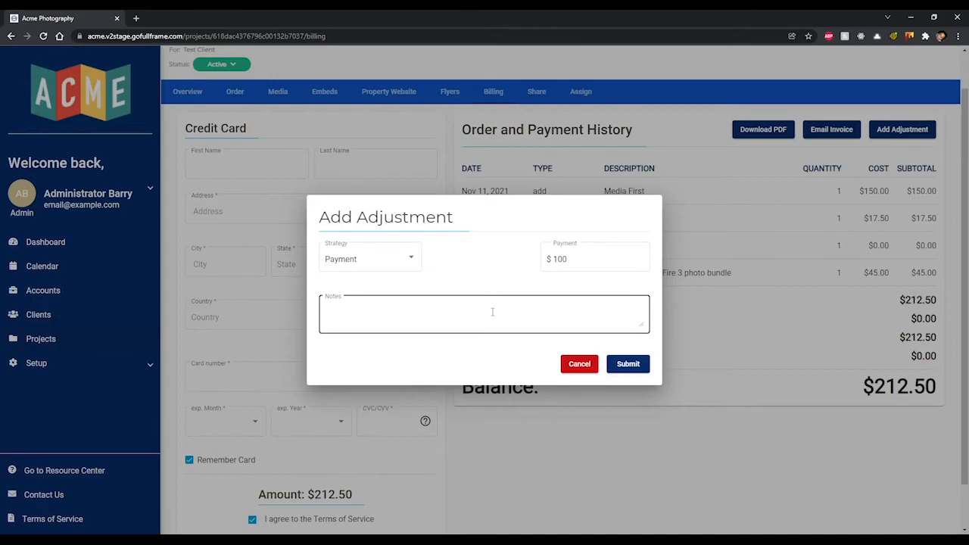
{"action": "type", "text": "Cash"}
{"action": "left_click", "coordinate": [511, 275]}
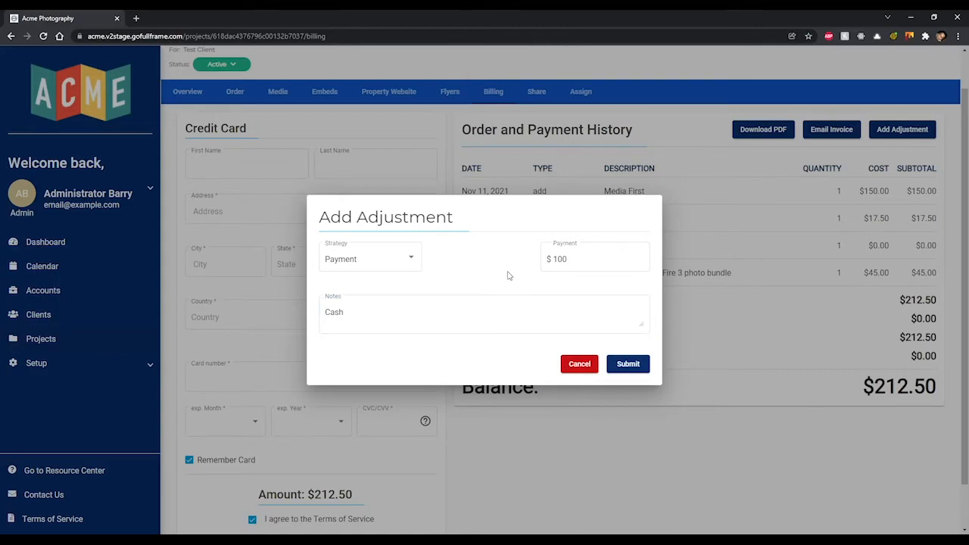
{"action": "left_click", "coordinate": [632, 366]}
- Scroll down the billing page and go to the project's Share page
{"action": "scroll", "coordinate": [627, 349], "scroll_direction": "down", "scroll_amount": 1}
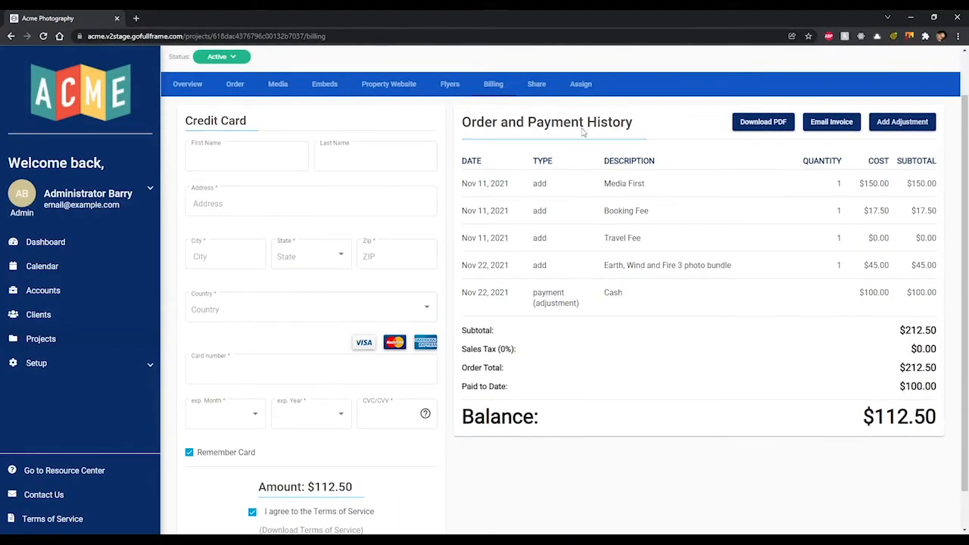
{"action": "left_click", "coordinate": [537, 85]}
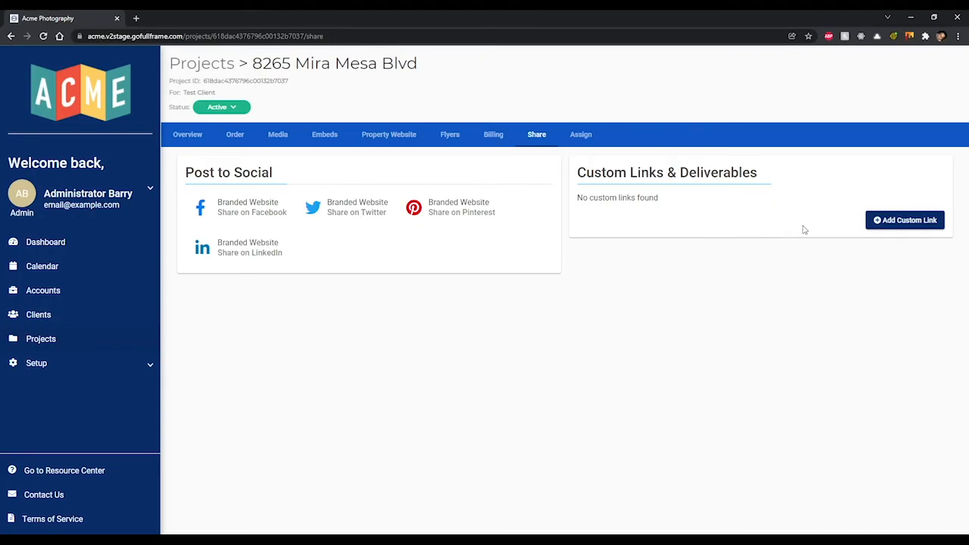
- Save a custom link named 'Virtual Tour' pointing to myvt.com, then go to the Assign page
{"action": "left_click", "coordinate": [909, 220]}
{"action": "left_click", "coordinate": [542, 260]}
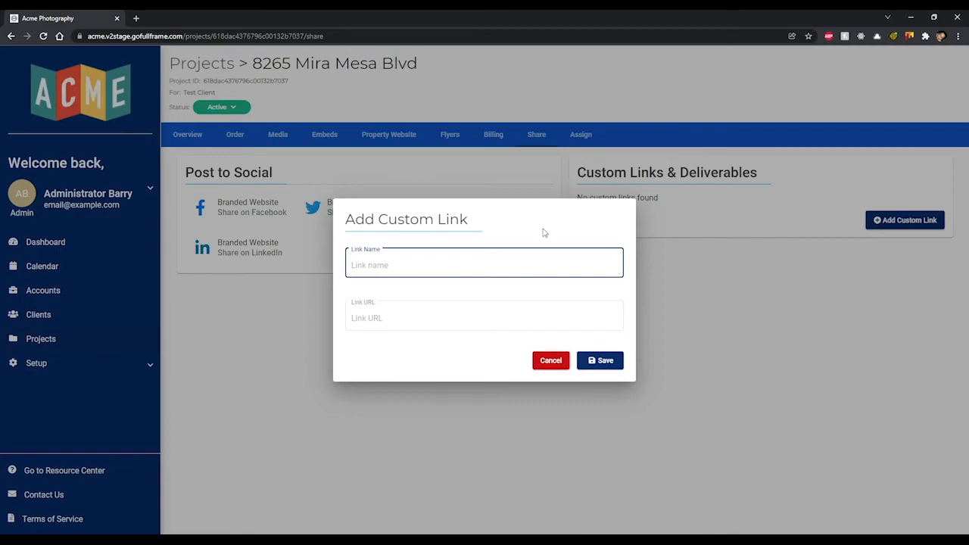
{"action": "type", "text": "Virtual Tour"}
{"action": "key", "text": "Tab"}
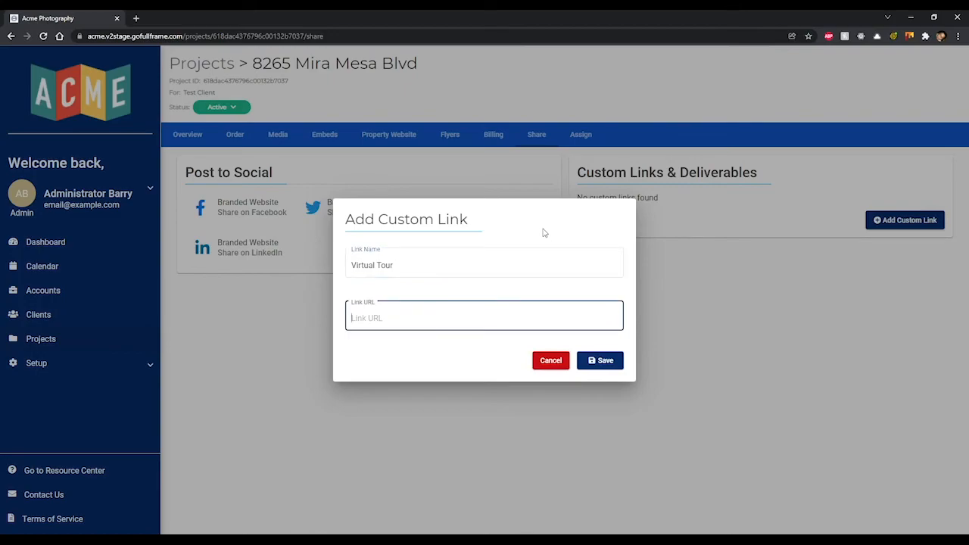
{"action": "type", "text": "myvt.com"}
{"action": "left_click", "coordinate": [605, 365]}
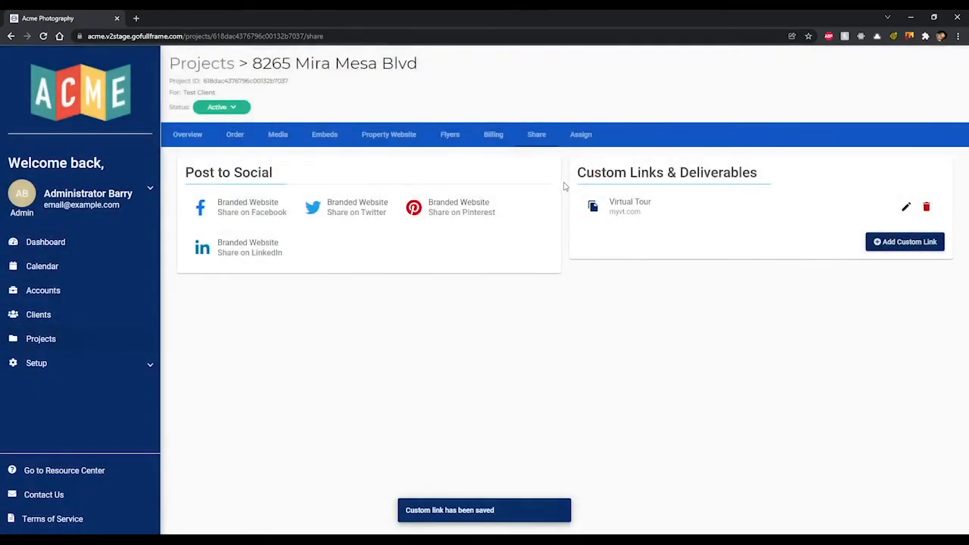
{"action": "left_click", "coordinate": [581, 134]}
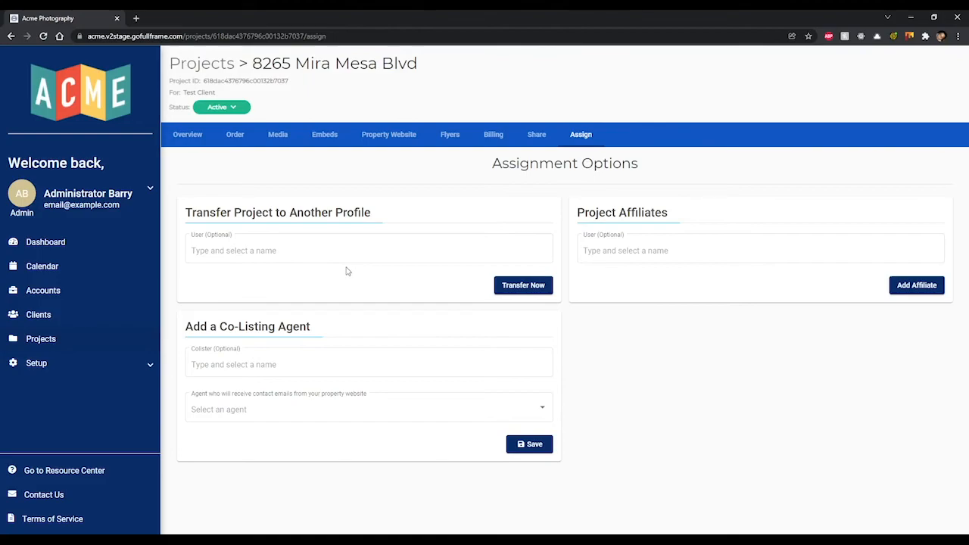
- Pick a user from the Transfer User suggestions, start the transfer, then close without confirming
{"action": "left_click", "coordinate": [372, 252]}
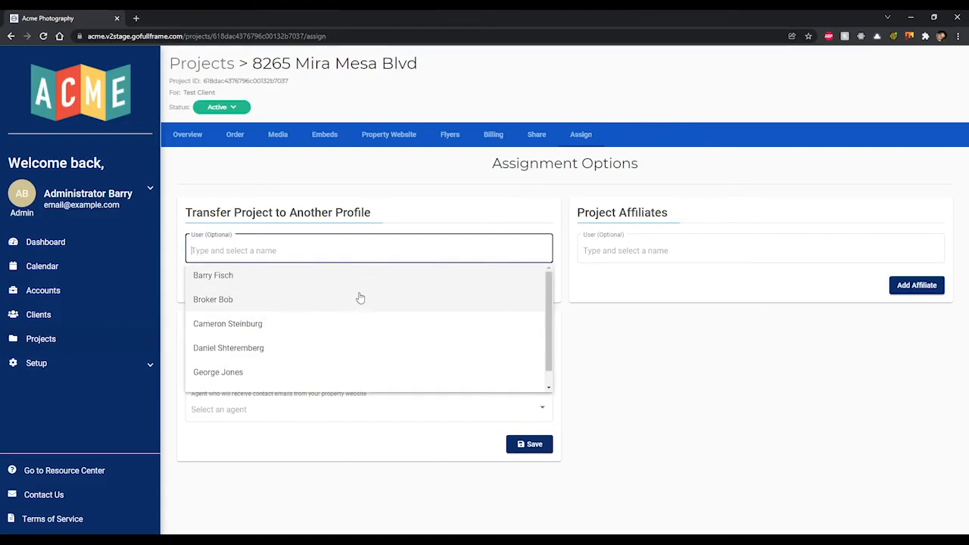
{"action": "type", "text": "daniel"}
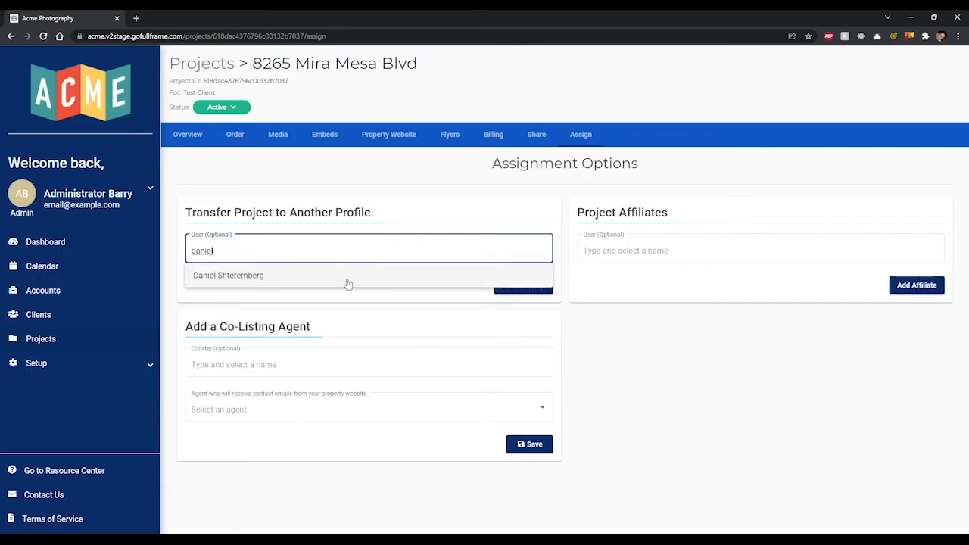
{"action": "left_click", "coordinate": [347, 282]}
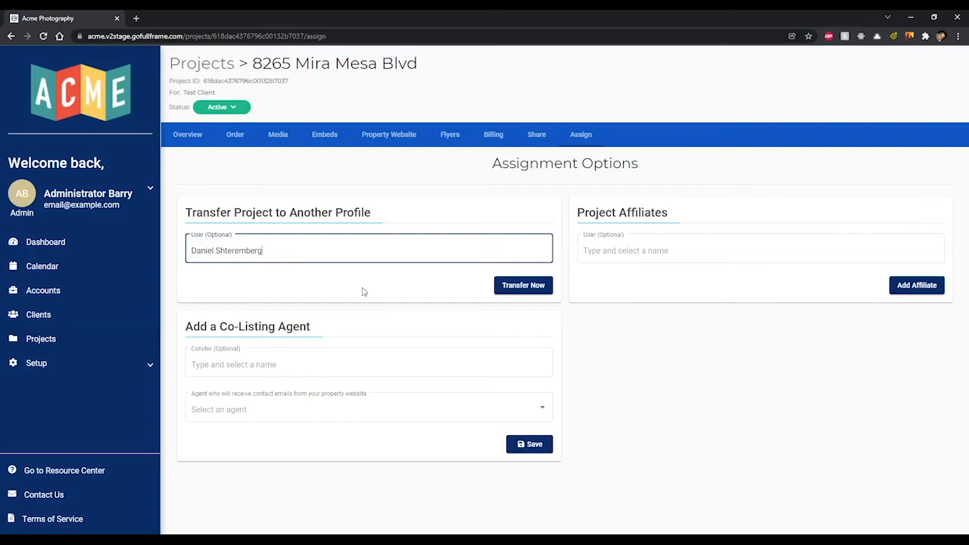
{"action": "left_click", "coordinate": [535, 286]}
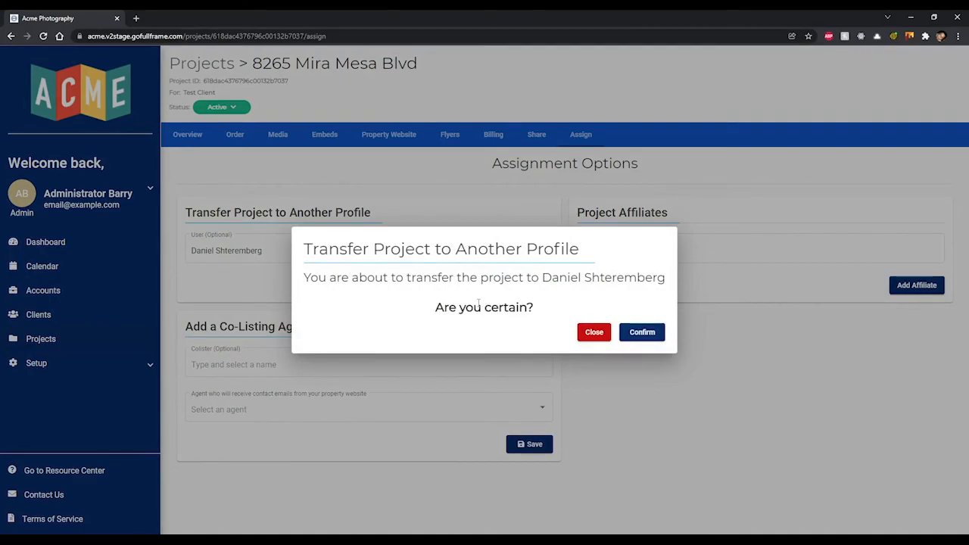
{"action": "left_click", "coordinate": [606, 338]}
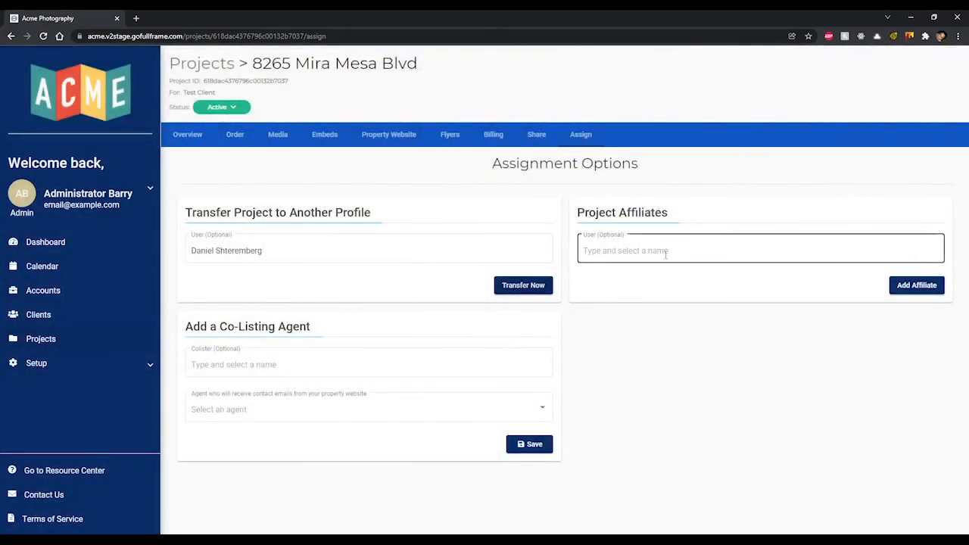
- Replace the Colister field entry with the co-listing agent's full name
{"action": "left_click", "coordinate": [385, 363]}
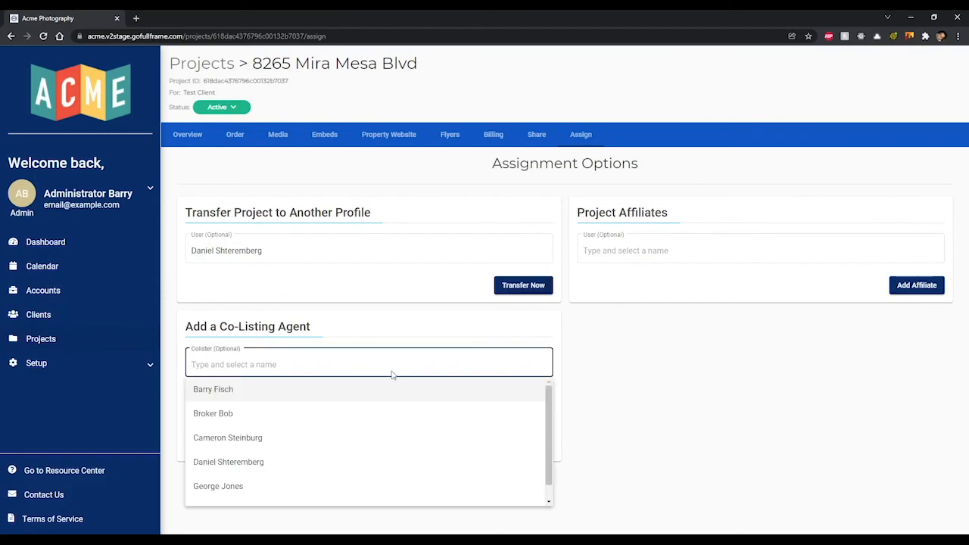
{"action": "left_click", "coordinate": [365, 462]}
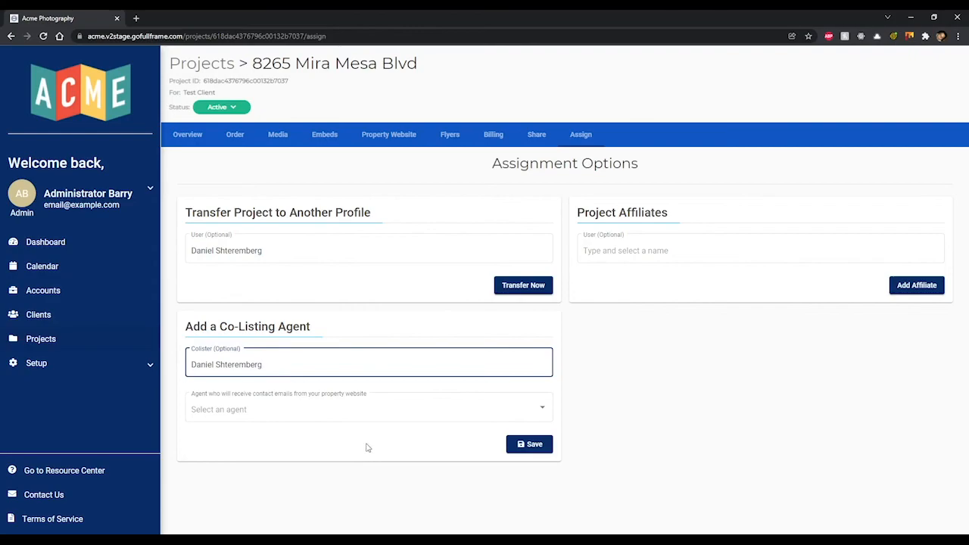
{"action": "left_click", "coordinate": [372, 391]}
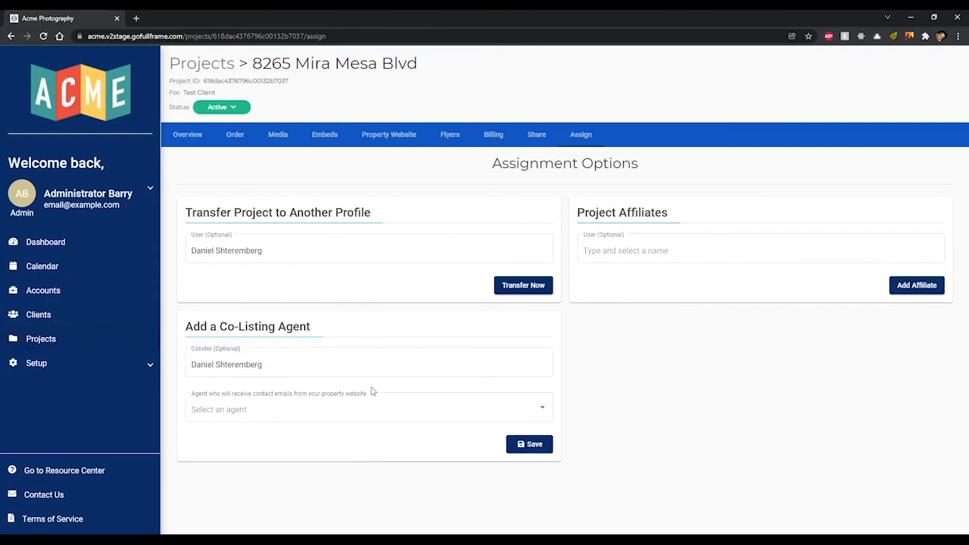
{"action": "left_click", "coordinate": [379, 366]}
{"action": "left_click_drag", "start_coordinate": [378, 365], "coordinate": [204, 367]}
{"action": "key", "text": "BackSpace"}
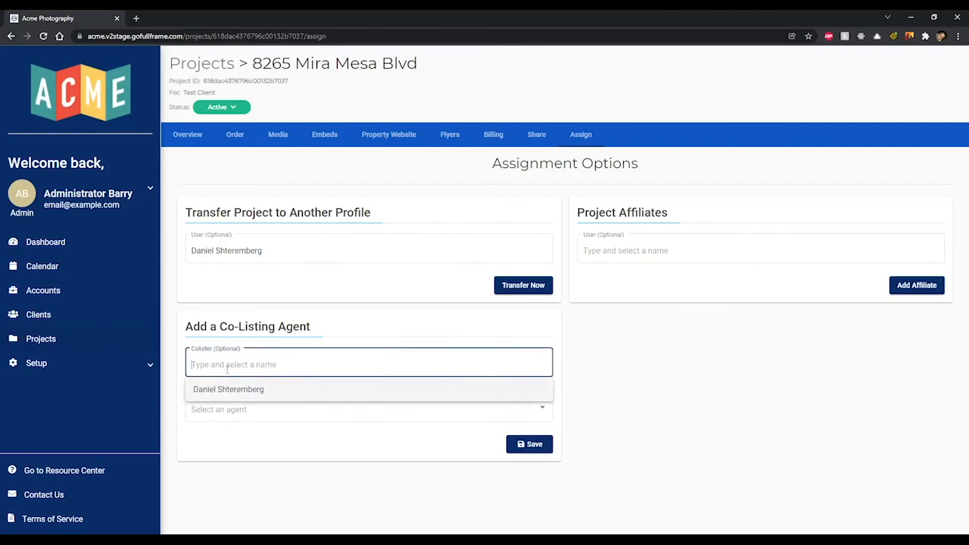
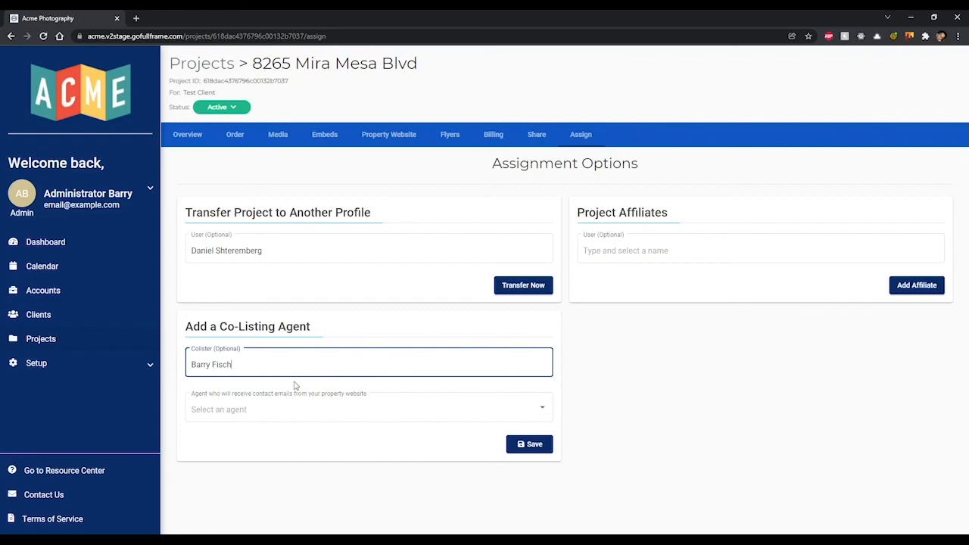
- Set website contact emails to go to Both agents
{"action": "left_click", "coordinate": [339, 414]}
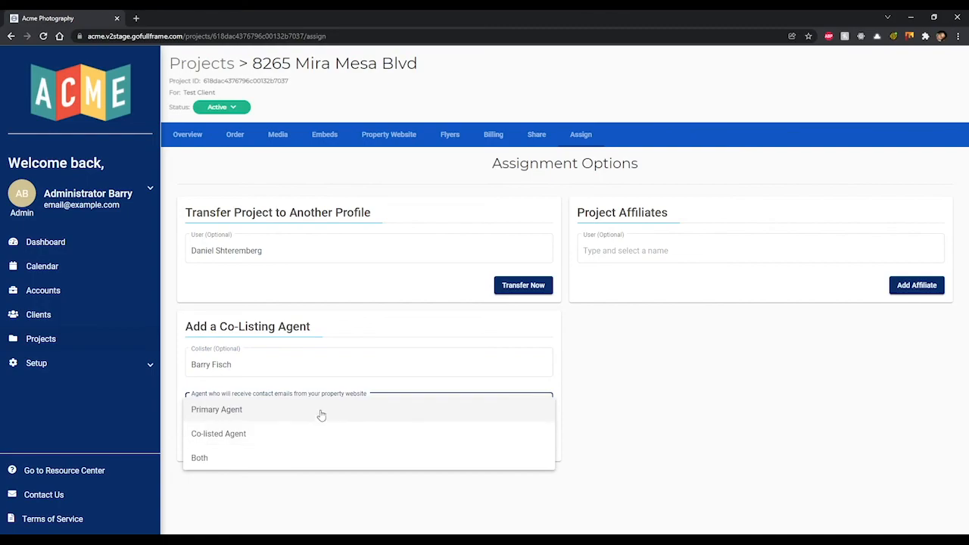
{"action": "left_click", "coordinate": [321, 415]}
{"action": "left_click", "coordinate": [321, 414]}
{"action": "left_click", "coordinate": [316, 434]}
{"action": "left_click", "coordinate": [325, 418]}
{"action": "left_click", "coordinate": [315, 435]}
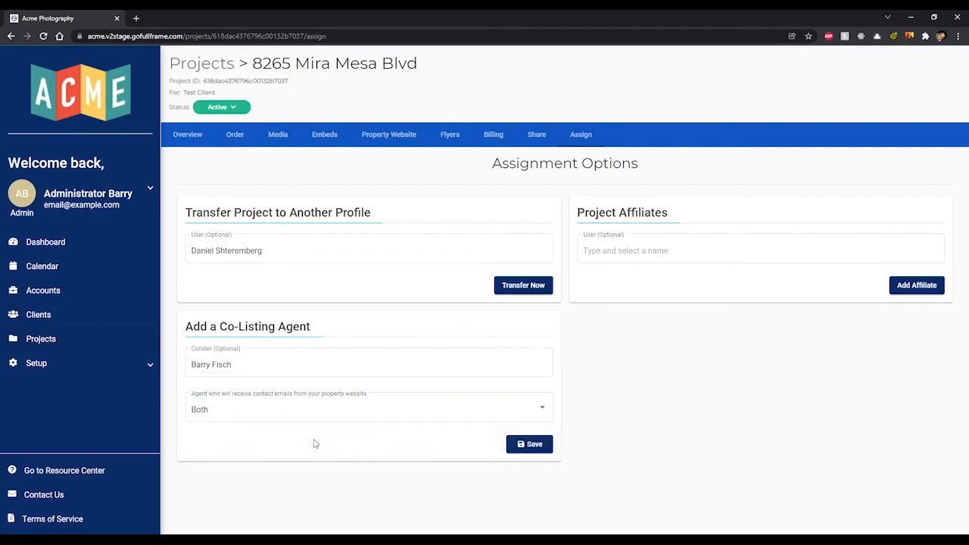